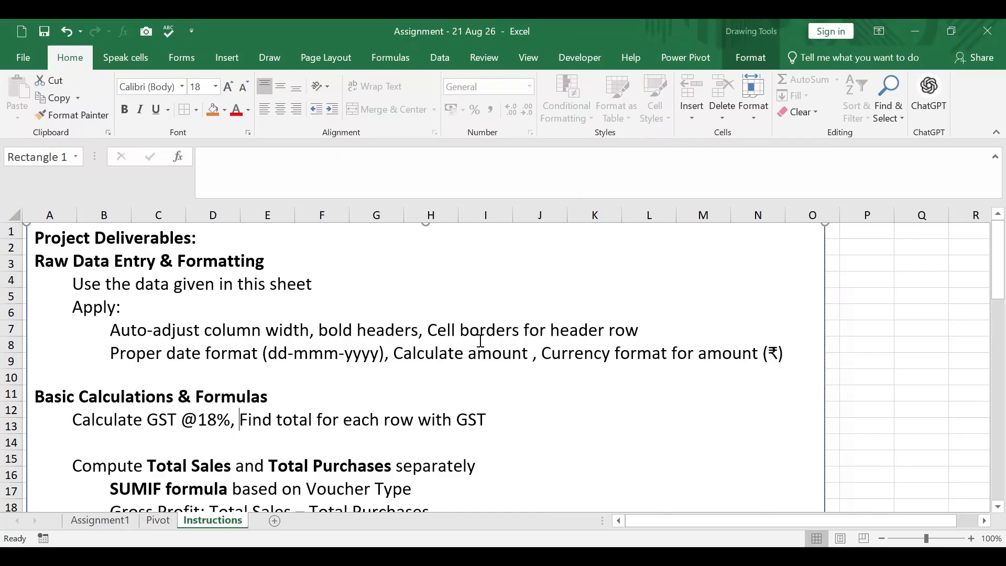
# Auto-fit the widths of columns A through J on the Assignment1 sheet
pyautogui.click(123, 521)
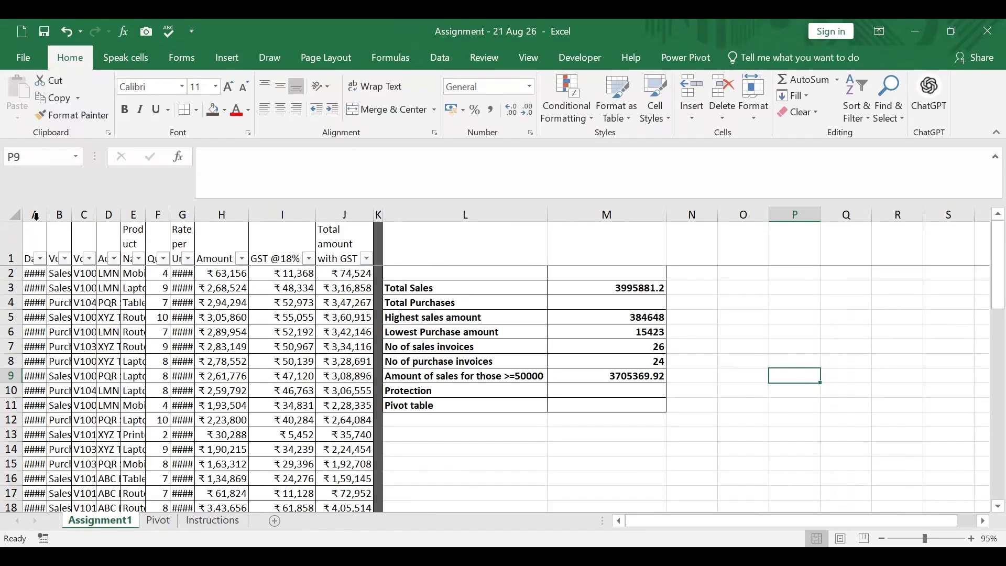
pyautogui.moveTo(35, 216); pyautogui.dragTo(344, 253)
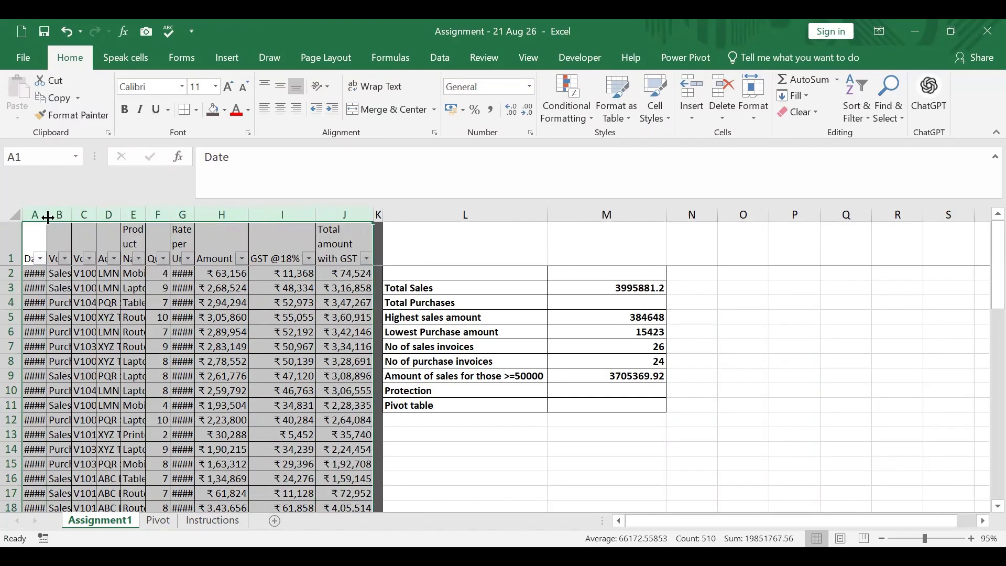
pyautogui.doubleClick(169, 216)
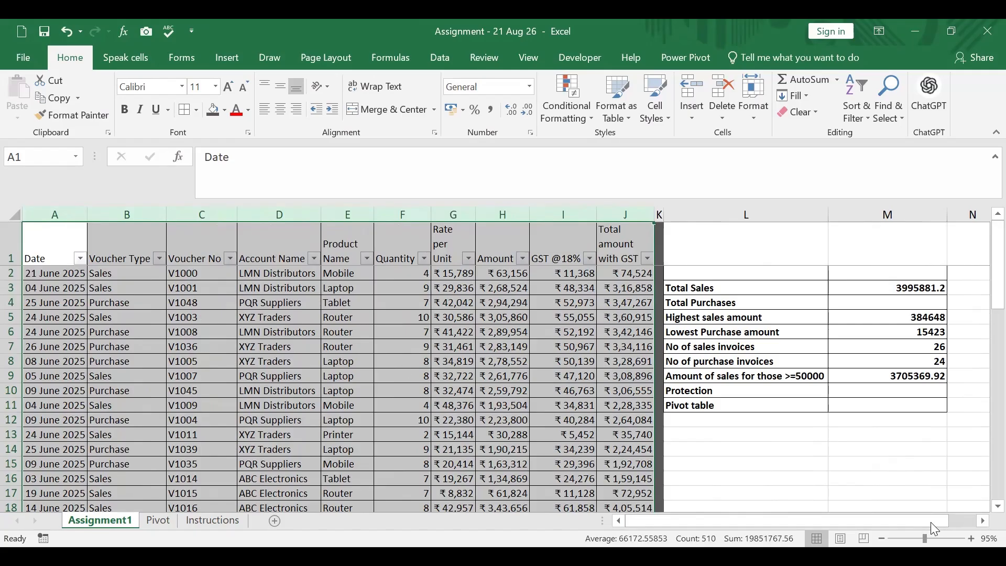
# Make the header cells from Voucher No to Total amount with GST (C1:J1) bold
pyautogui.scroll(3, 931, 522)
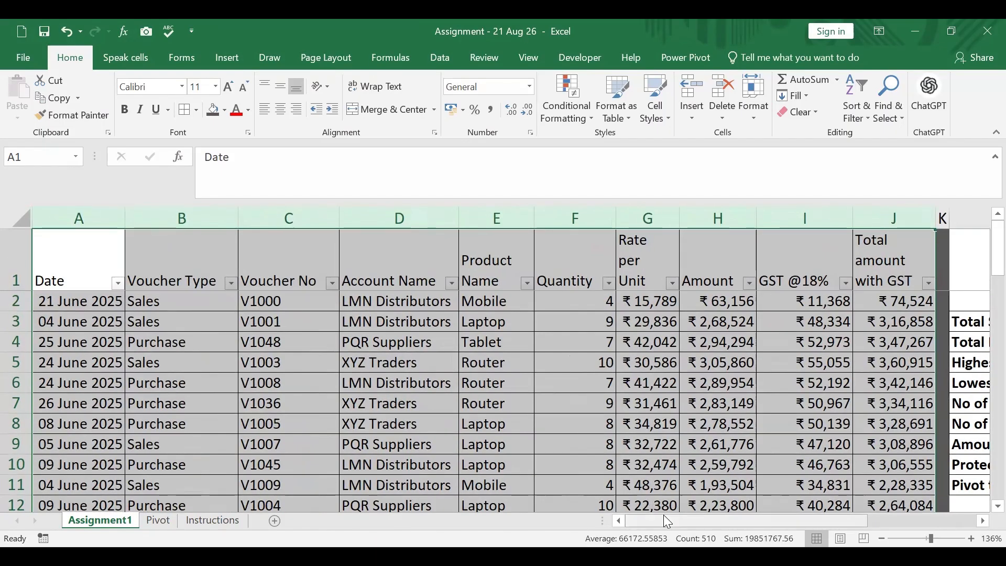
pyautogui.moveTo(664, 519); pyautogui.dragTo(730, 522)
pyautogui.moveTo(95, 260); pyautogui.dragTo(639, 270)
pyautogui.click(102, 263)
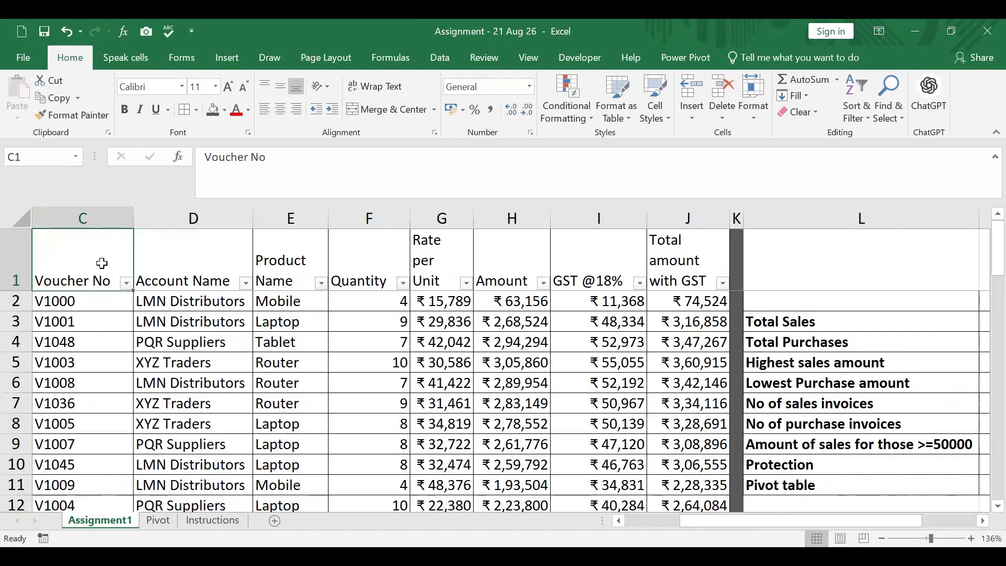
pyautogui.hotkey('ctrl', 'shift', 'Right')
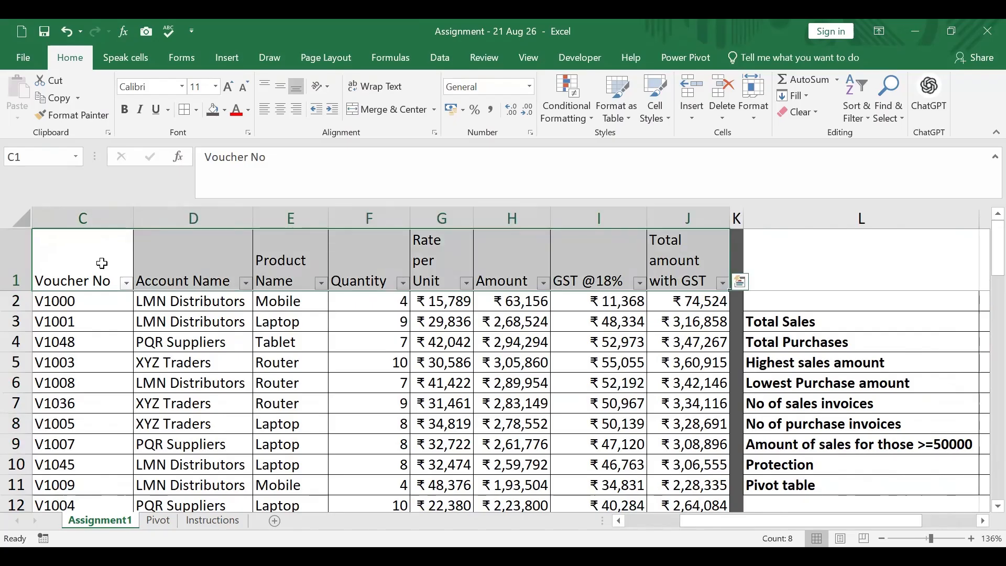
pyautogui.hotkey('ctrl', 'b')
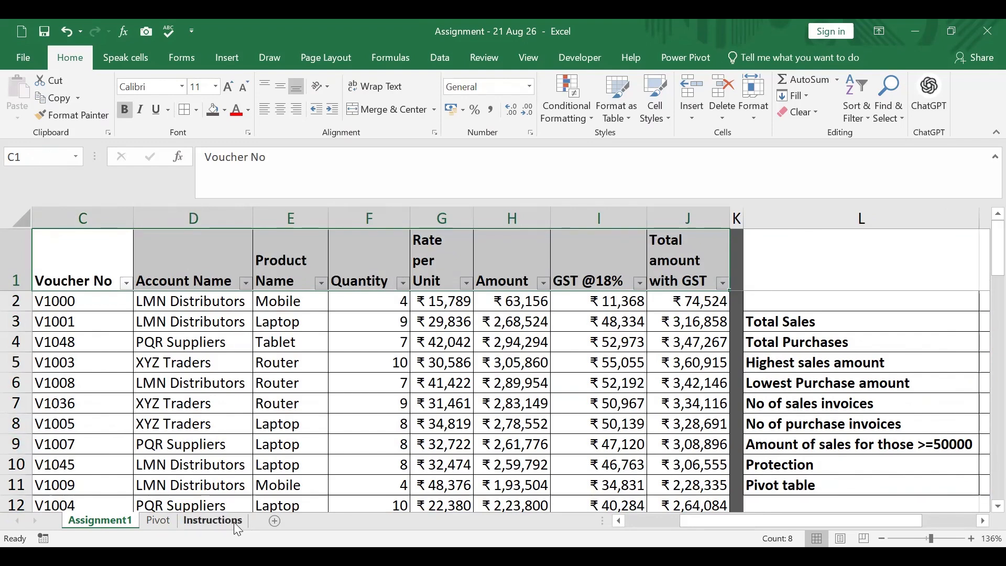
pyautogui.click(94, 260)
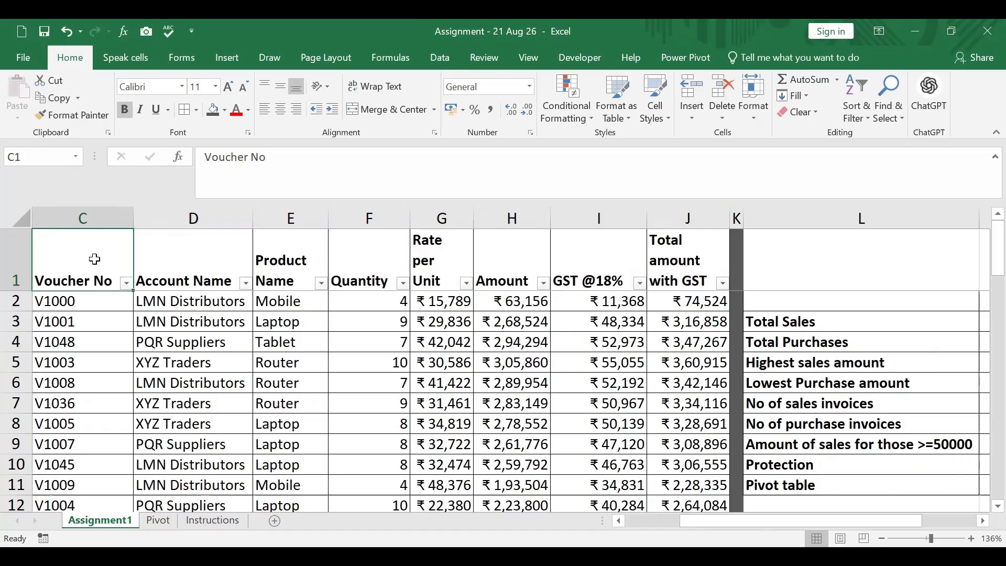
pyautogui.hotkey('ctrl', 'shift', 'End')
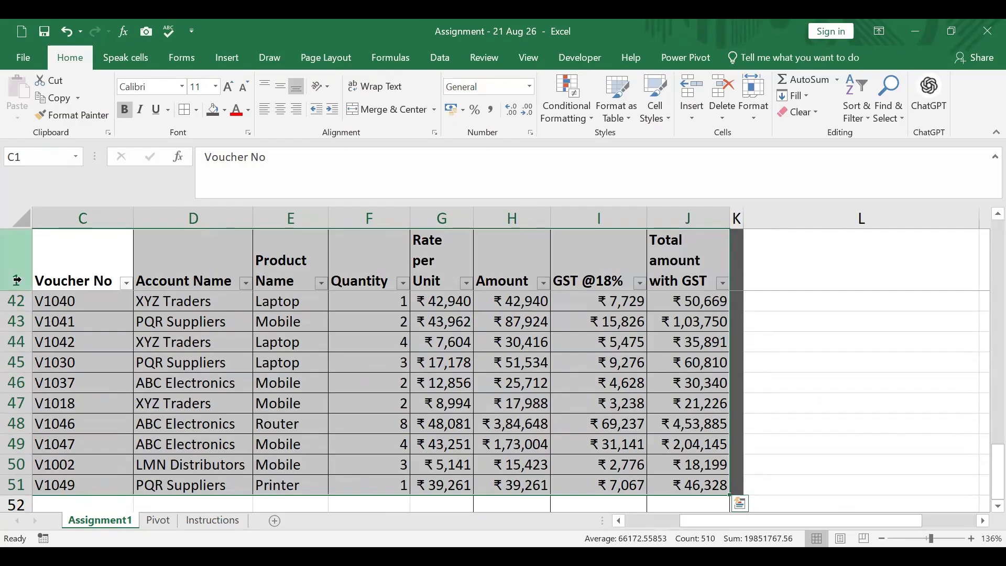
pyautogui.click(197, 109)
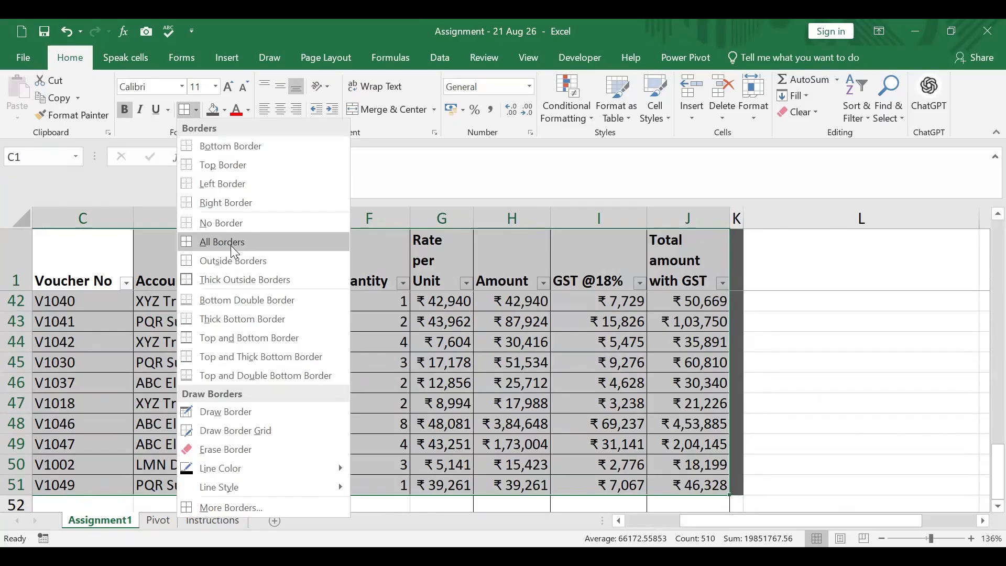
pyautogui.click(384, 351)
# Check the date format in the Instructions sheet and apply the custom format dd-mmm-yyyy to the dates in A42:A51 of Assignment1
pyautogui.click(212, 521)
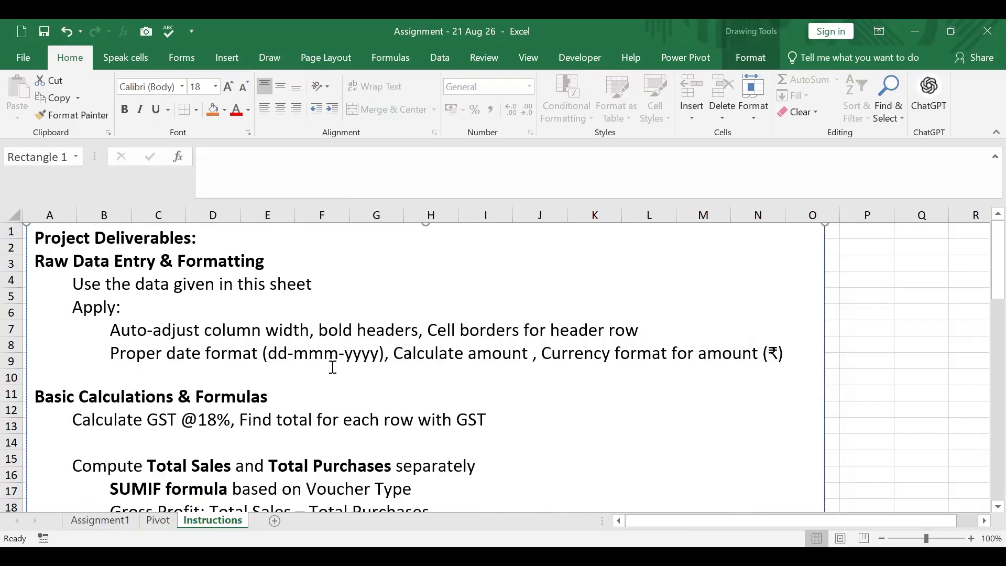
pyautogui.click(115, 522)
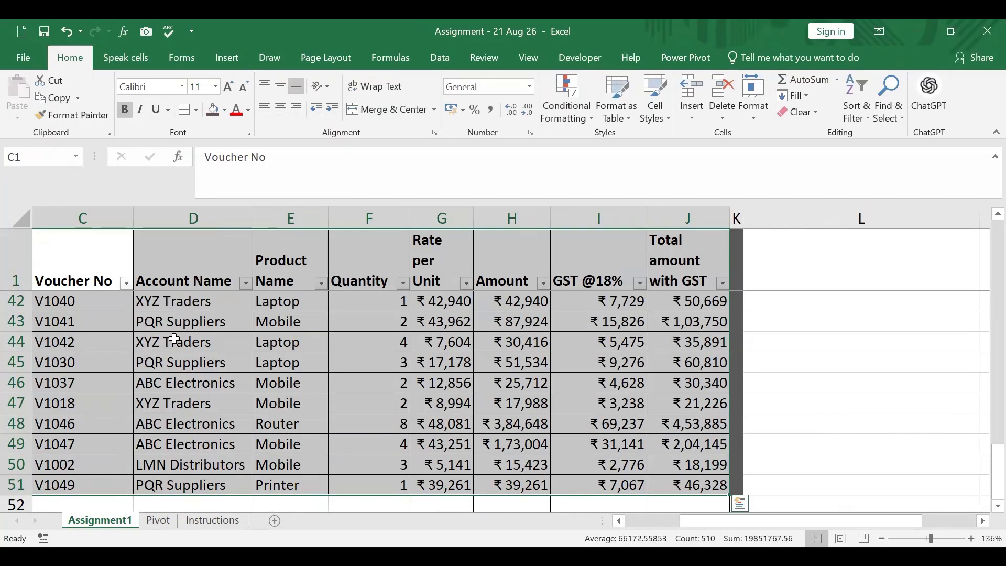
pyautogui.hscroll(-2, 105, 300)
pyautogui.click(107, 302)
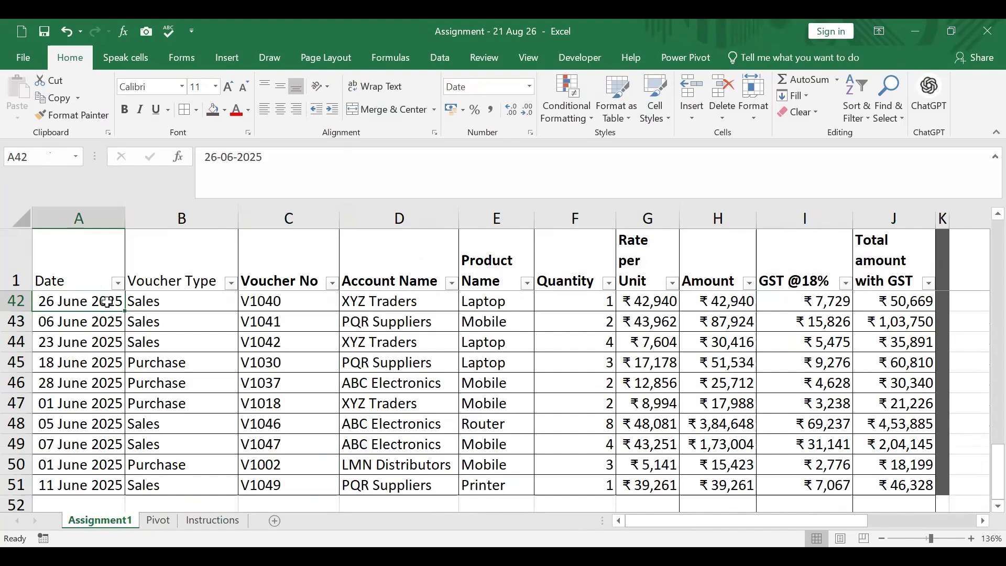
pyautogui.hotkey('ctrl', 'shift', 'Down')
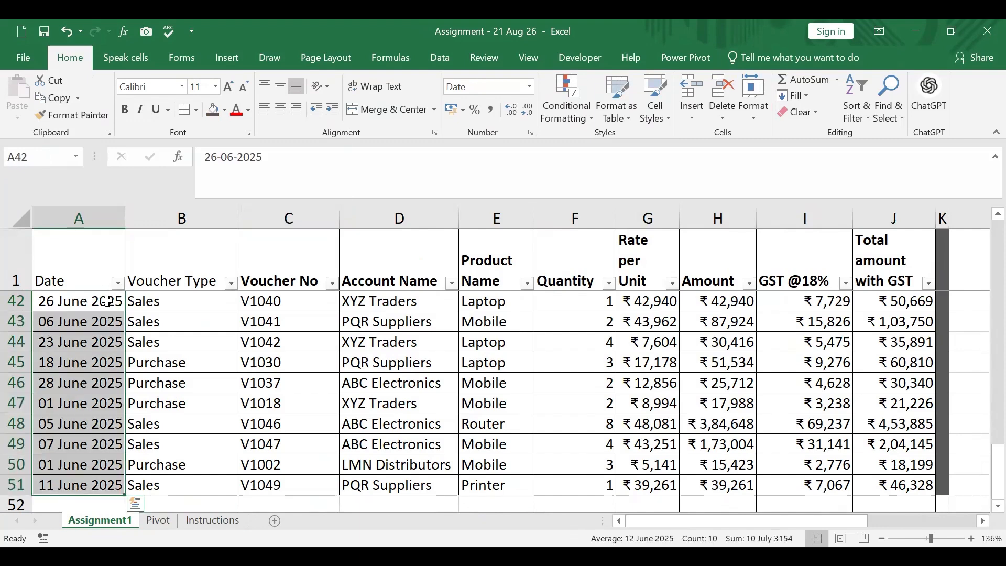
pyautogui.hotkey('ctrl', '1')
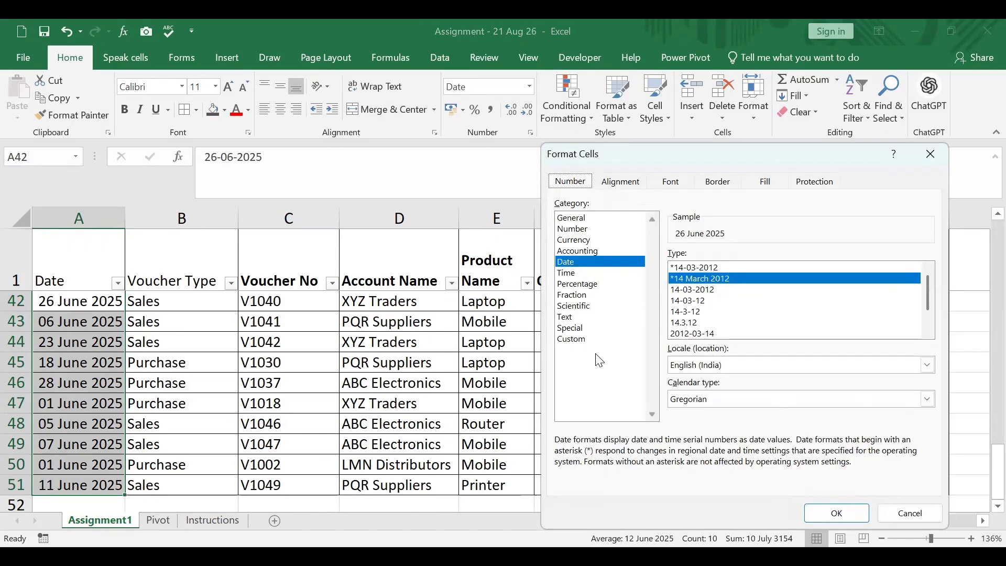
pyautogui.click(582, 340)
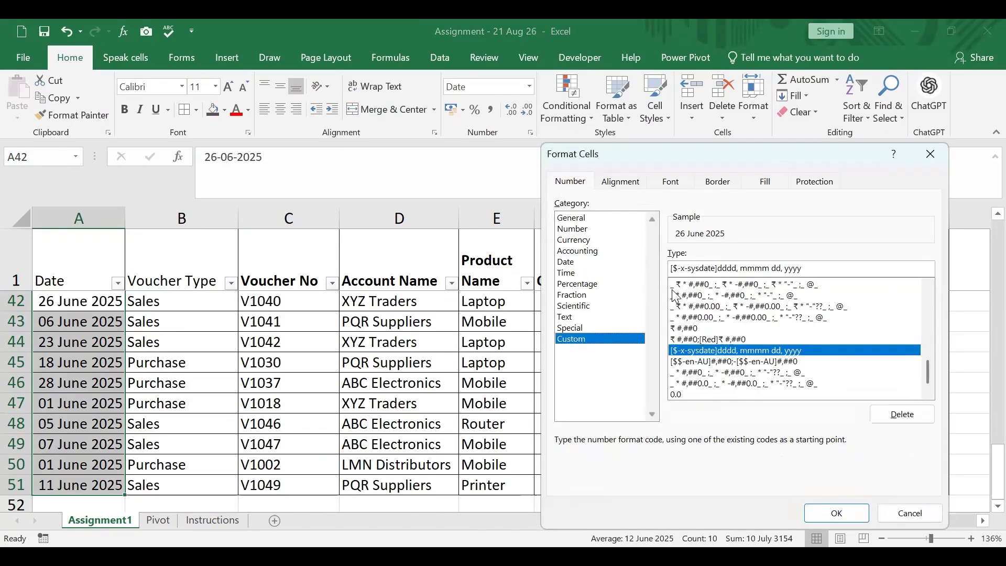
pyautogui.moveTo(805, 270); pyautogui.dragTo(533, 278)
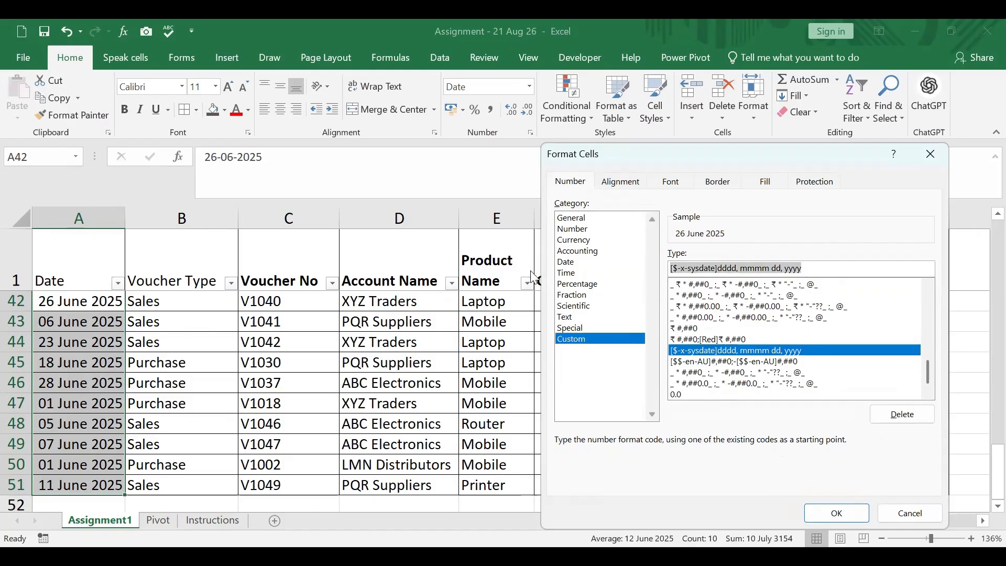
pyautogui.write('dd-mmmm')
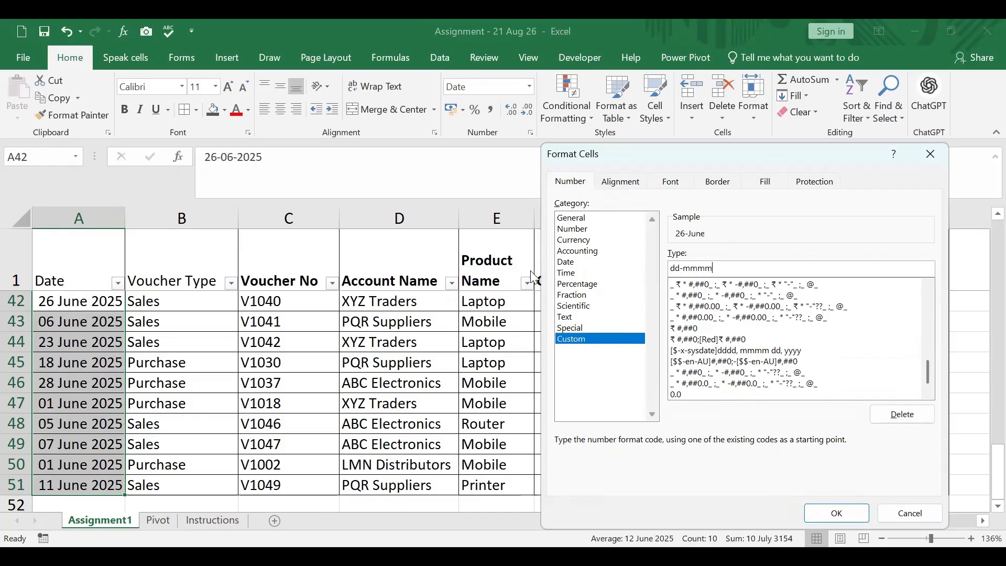
pyautogui.write('-yyyy')
pyautogui.click(705, 268)
pyautogui.press('Delete')
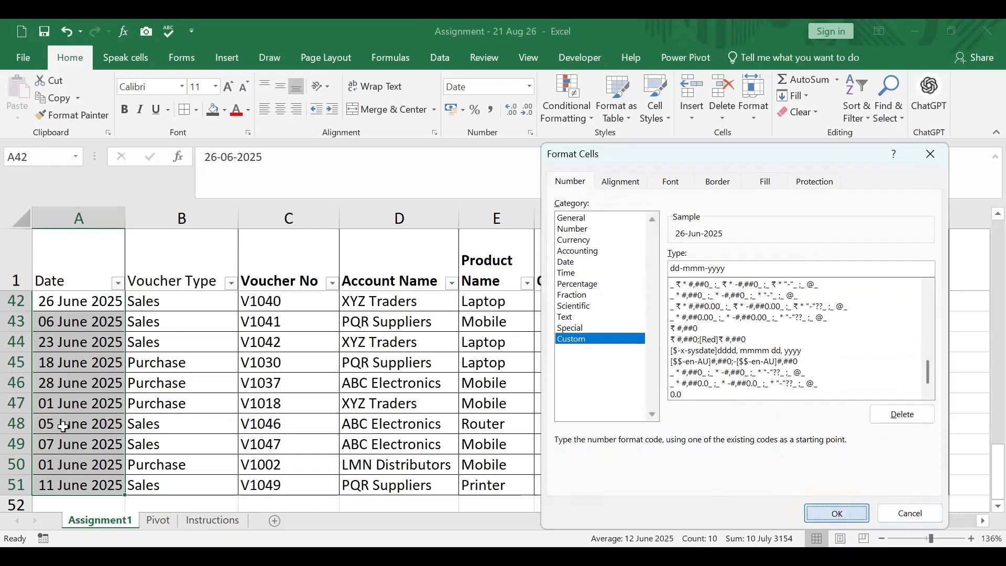
pyautogui.click(839, 514)
# Review the assignment instructions and examine the Quantity and Rate per Unit values and the Amount formula in row 2
pyautogui.scroll(13, 106, 342)
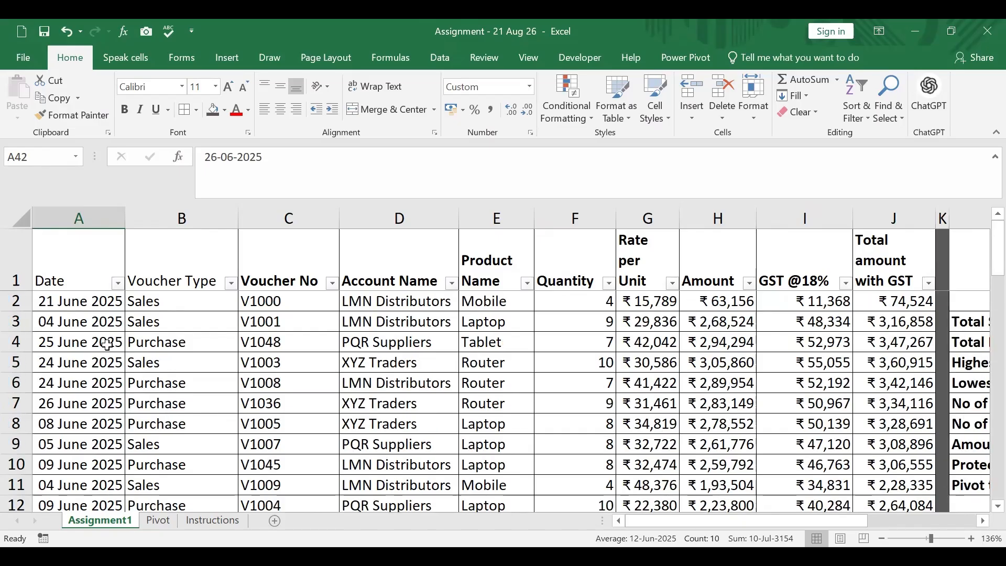
pyautogui.click(215, 522)
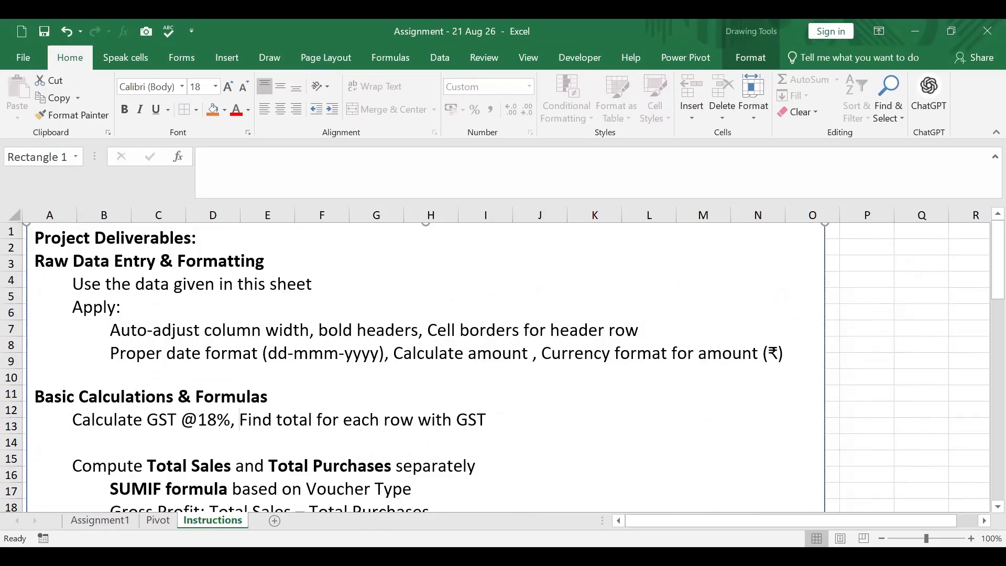
pyautogui.click(128, 519)
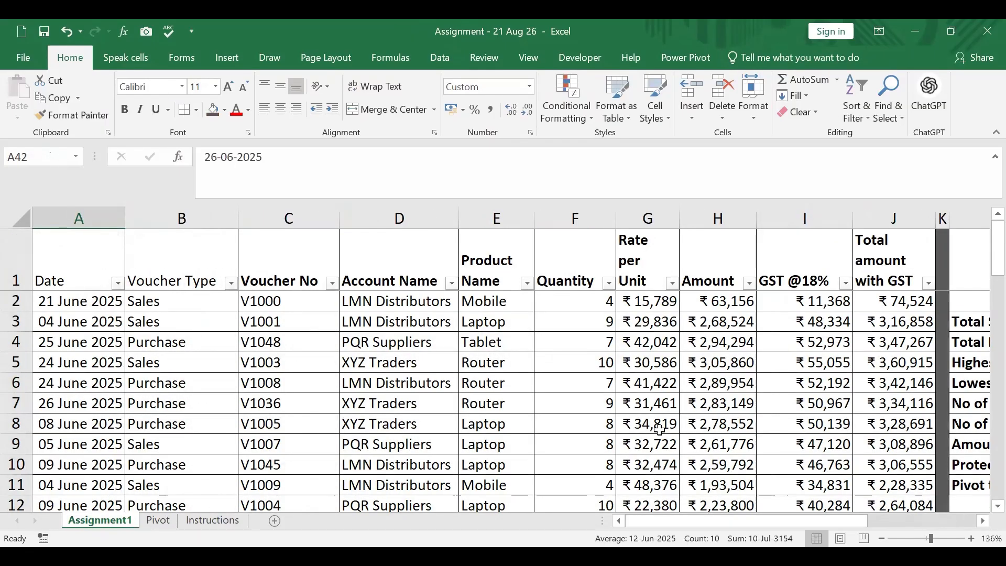
pyautogui.click(577, 307)
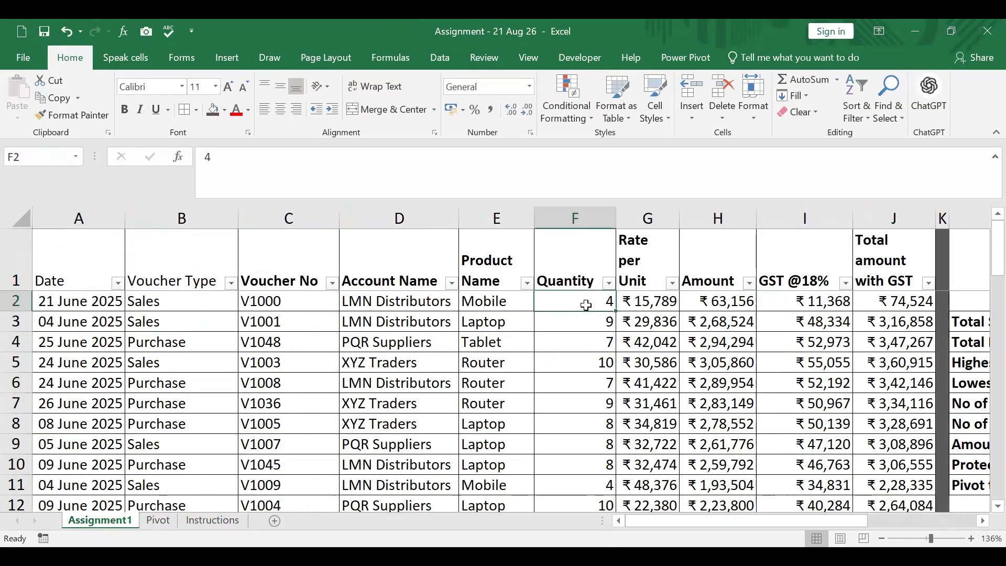
pyautogui.click(486, 301)
pyautogui.click(588, 304)
pyautogui.click(653, 301)
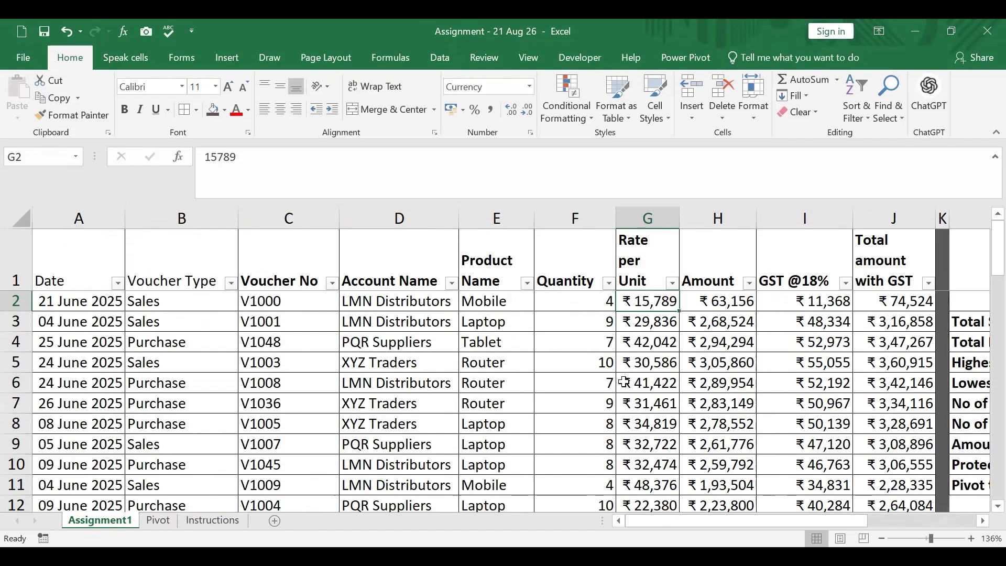
pyautogui.click(740, 301)
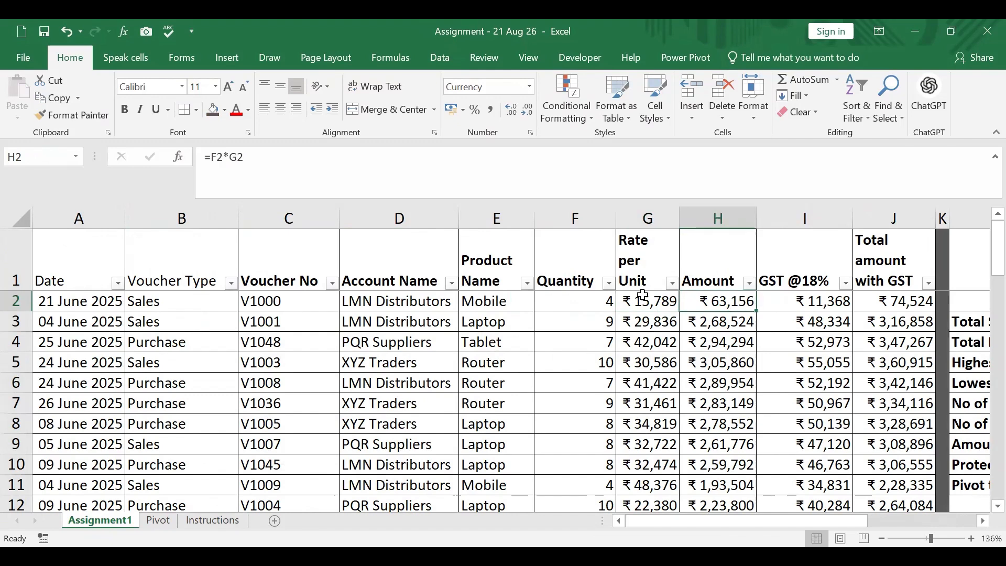
pyautogui.click(600, 304)
pyautogui.click(648, 300)
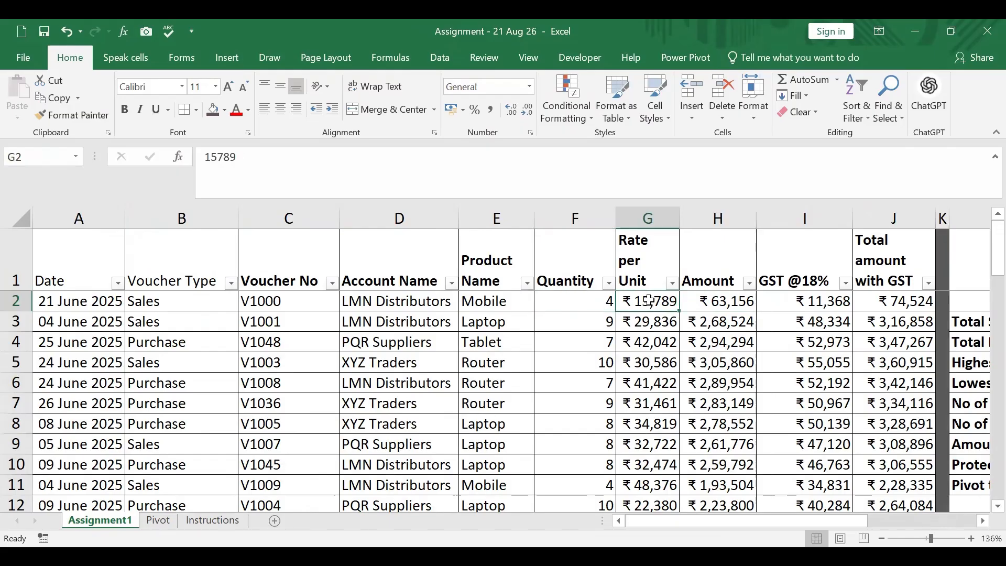
pyautogui.click(730, 300)
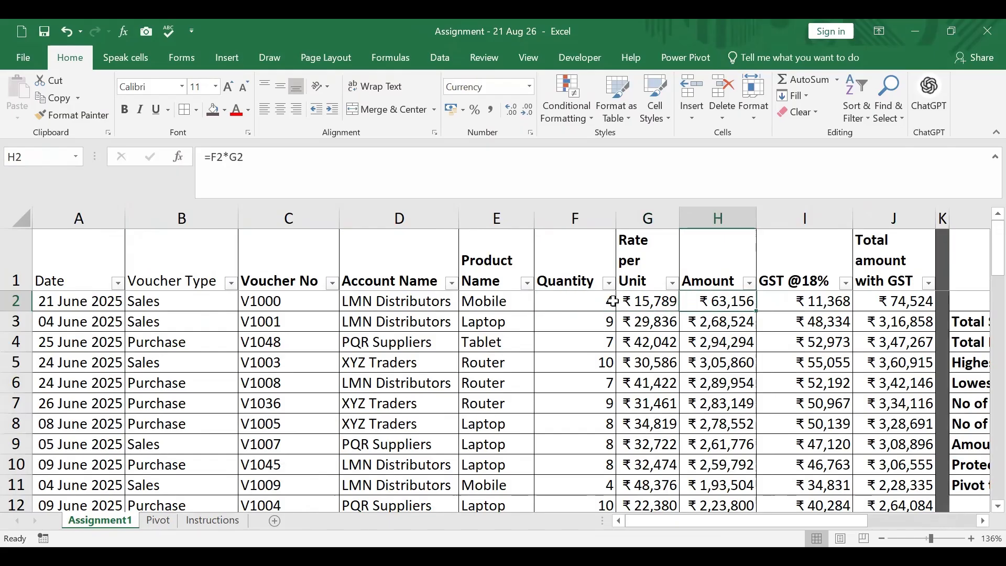
pyautogui.click(596, 303)
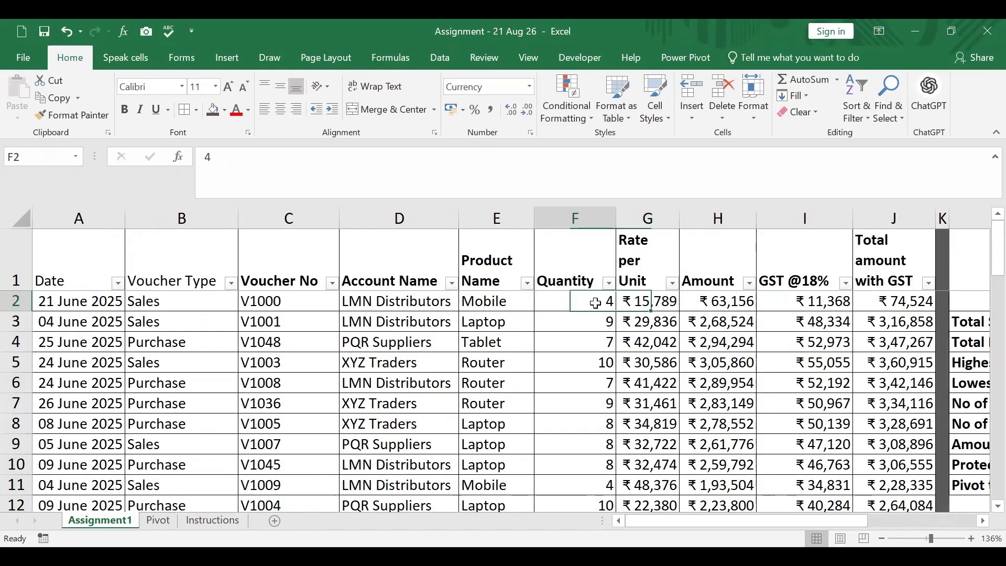
pyautogui.click(665, 302)
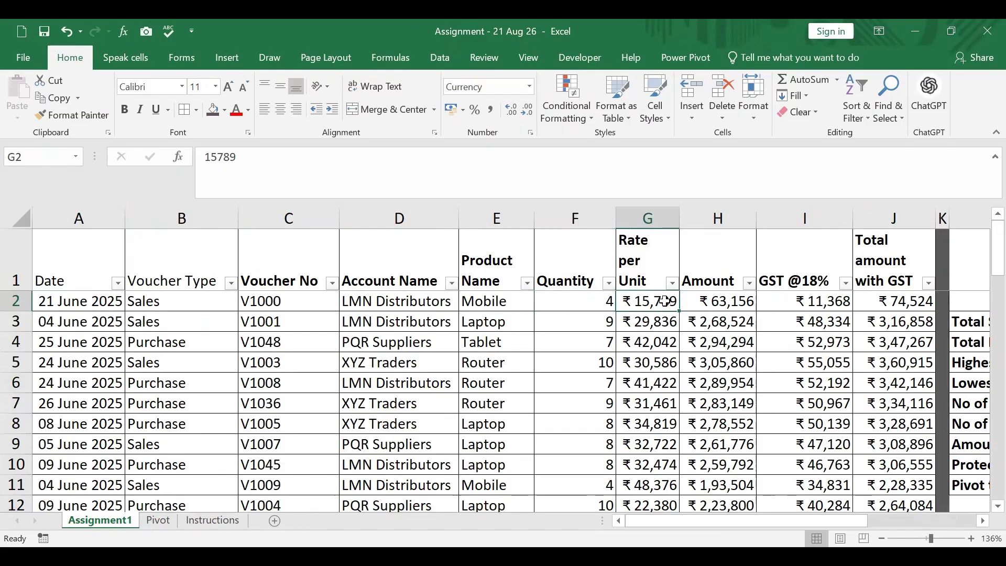
pyautogui.click(715, 304)
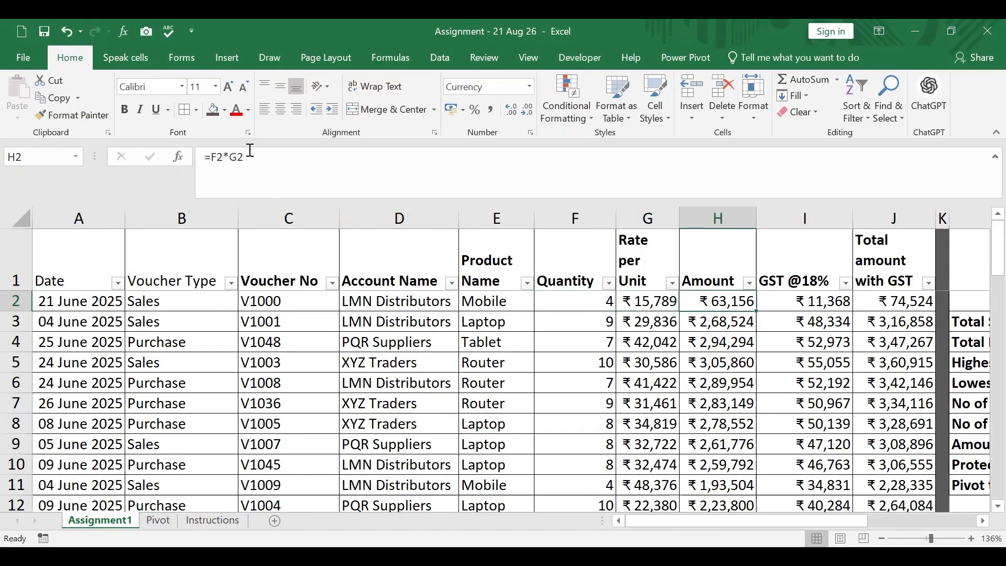
# Clear the amounts in H3:H51 and refill the Amount column by copying the =F2*G2 formula down from H2
pyautogui.doubleClick(756, 314)
pyautogui.click(732, 322)
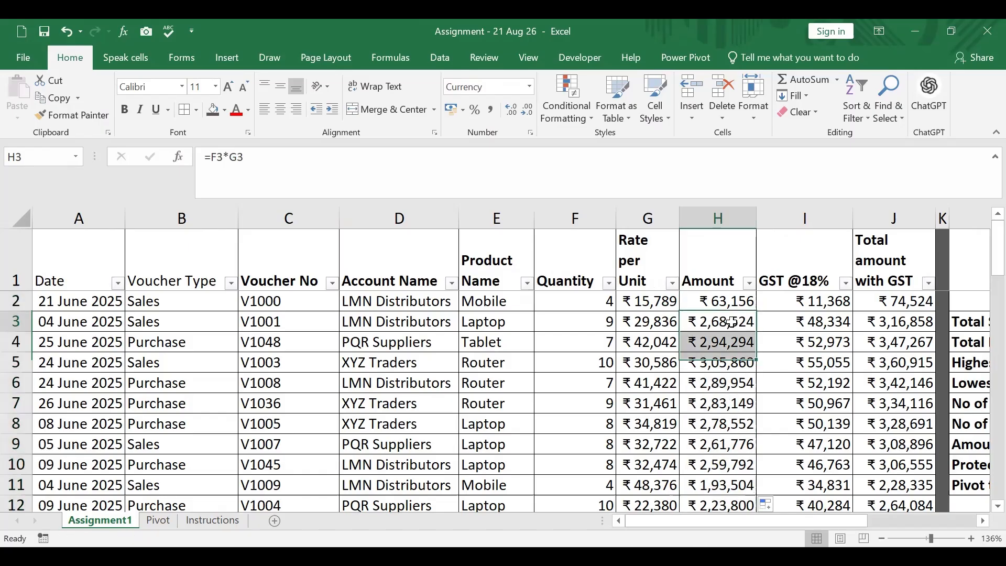
pyautogui.hotkey('ctrl', 'shift', 'Down')
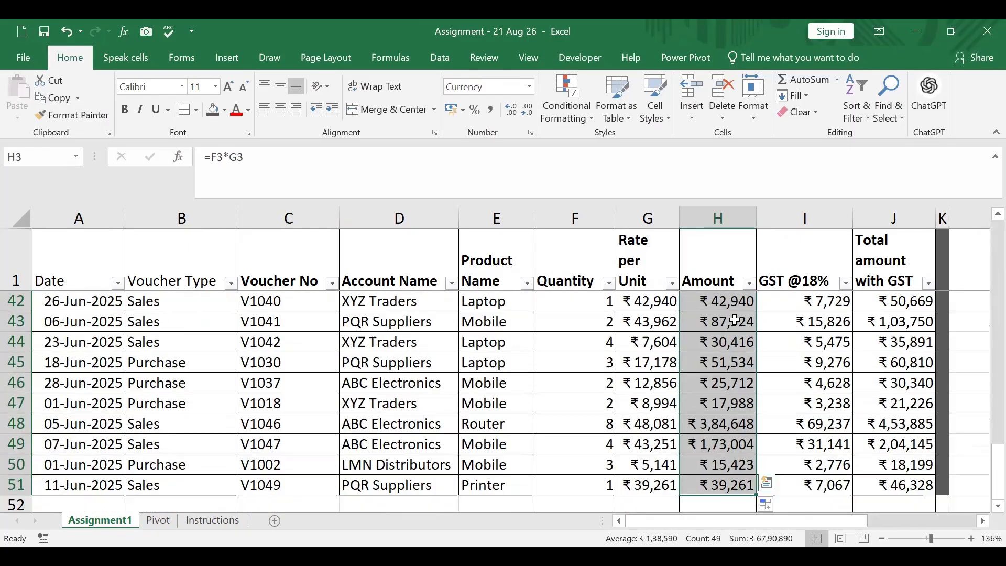
pyautogui.press('Delete')
pyautogui.scroll(13, 735, 321)
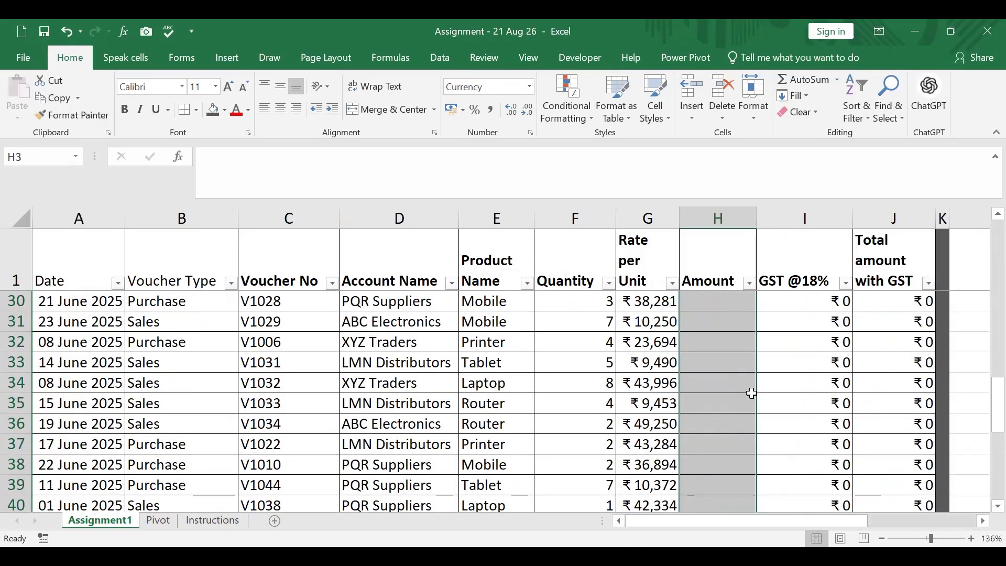
pyautogui.click(749, 300)
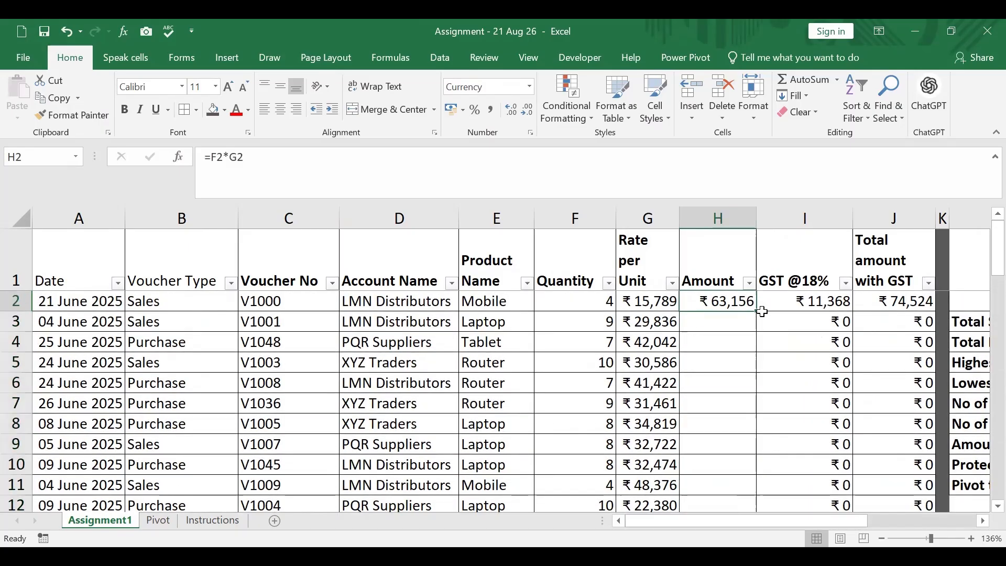
pyautogui.doubleClick(758, 312)
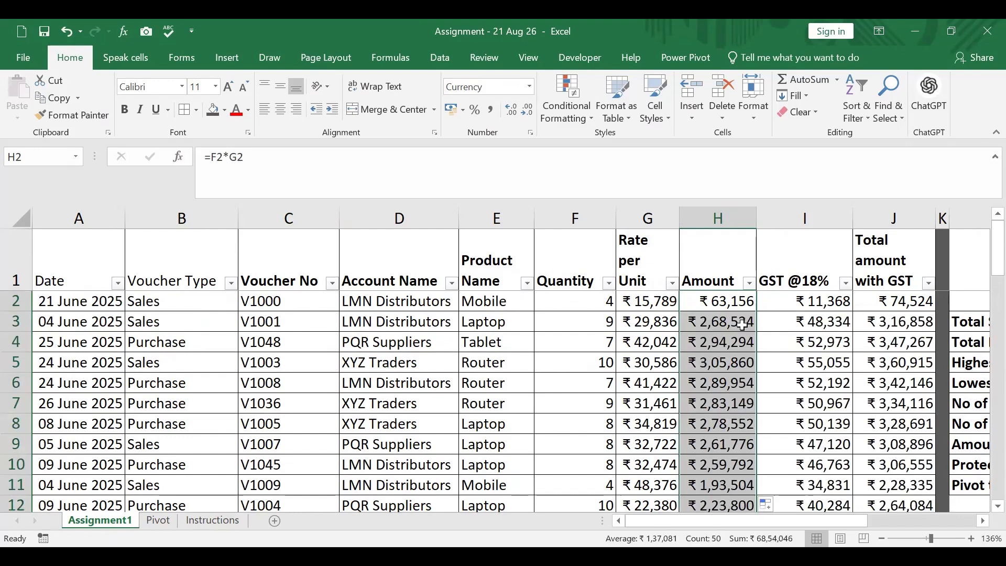
pyautogui.click(795, 287)
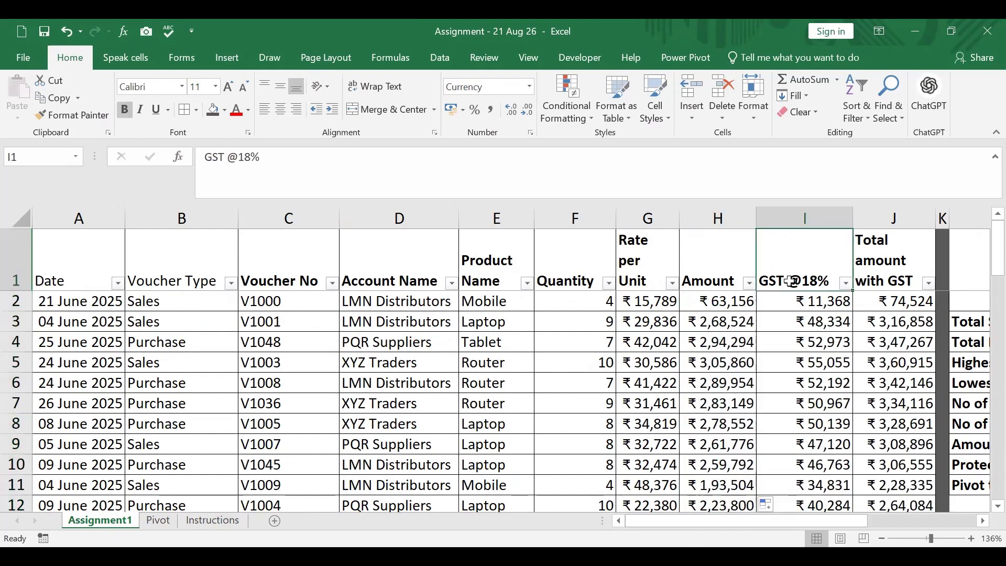
pyautogui.click(731, 303)
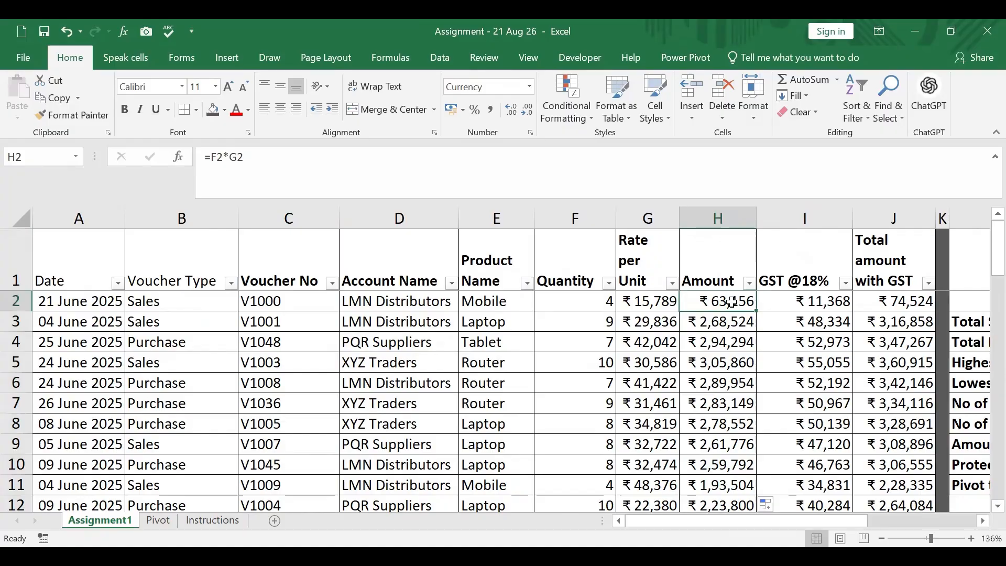
pyautogui.click(802, 304)
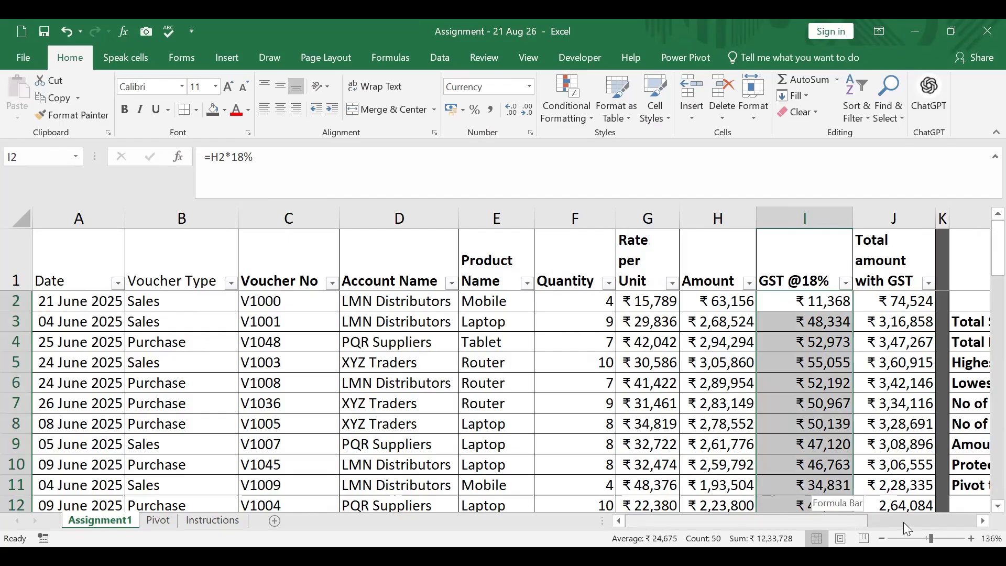
# Examine the Total amount with GST formula in J2 alongside the Amount in H2 and the GST in I2 that it adds
pyautogui.hscroll(2, 724, 320)
pyautogui.click(706, 299)
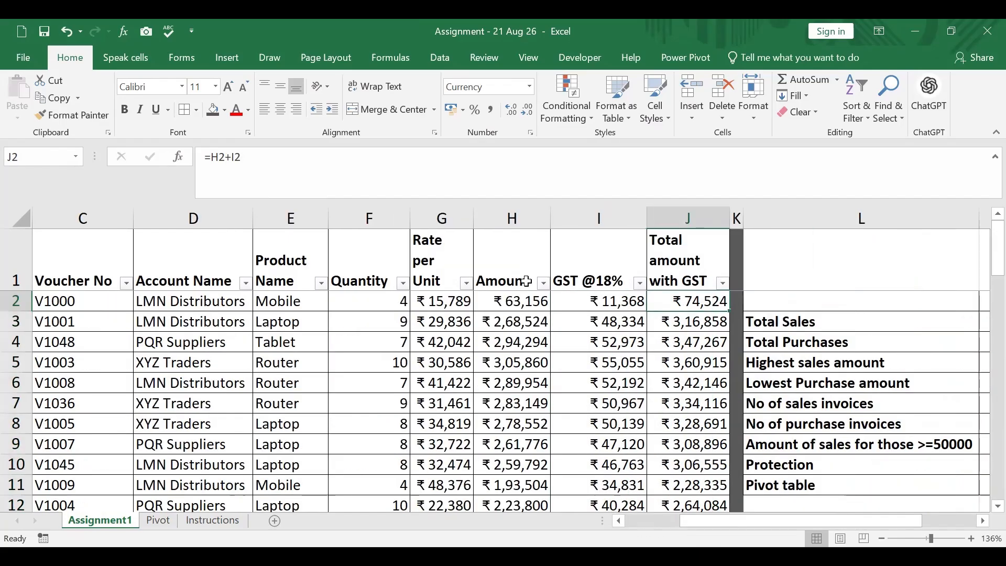
pyautogui.click(510, 302)
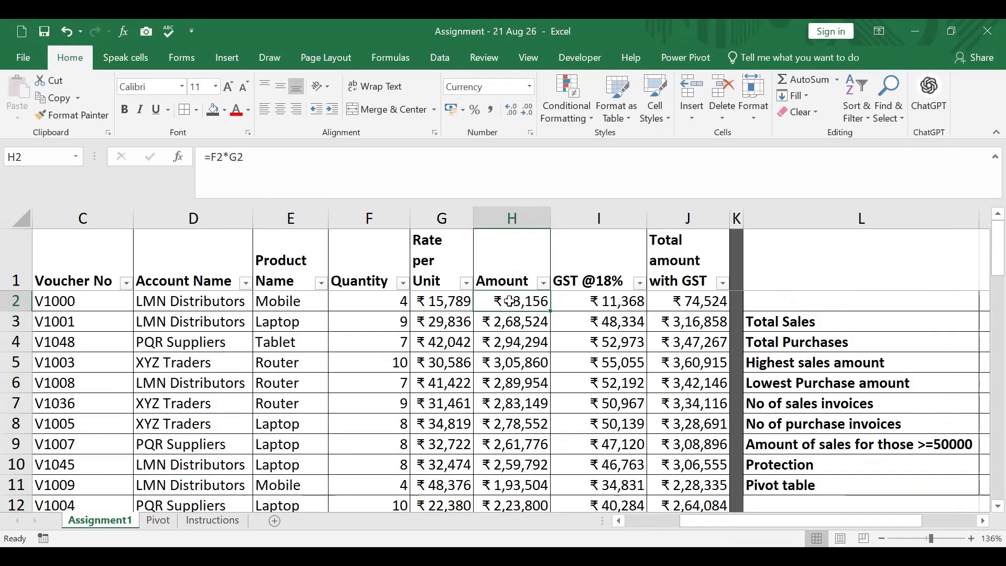
pyautogui.click(642, 301)
pyautogui.click(688, 301)
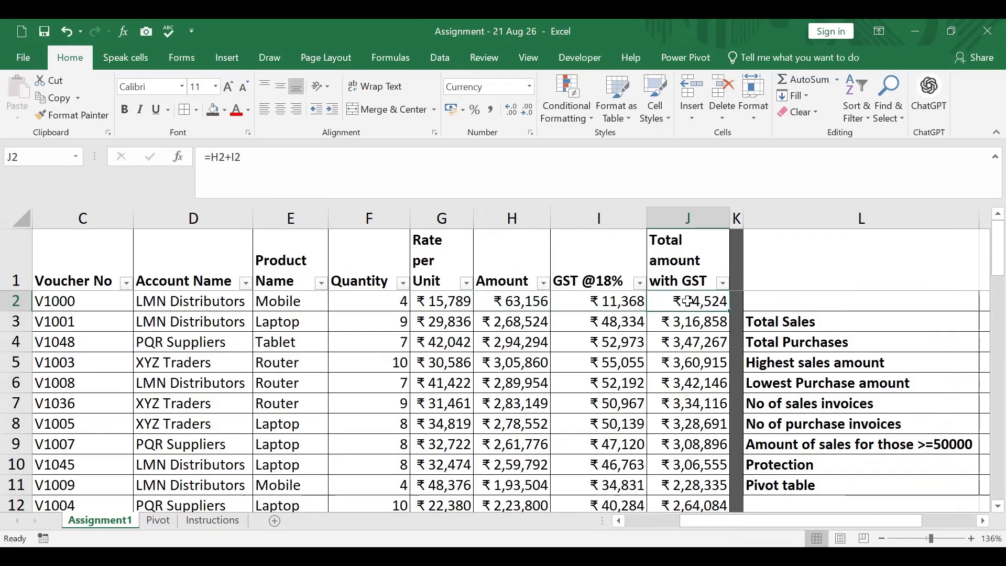
pyautogui.click(540, 303)
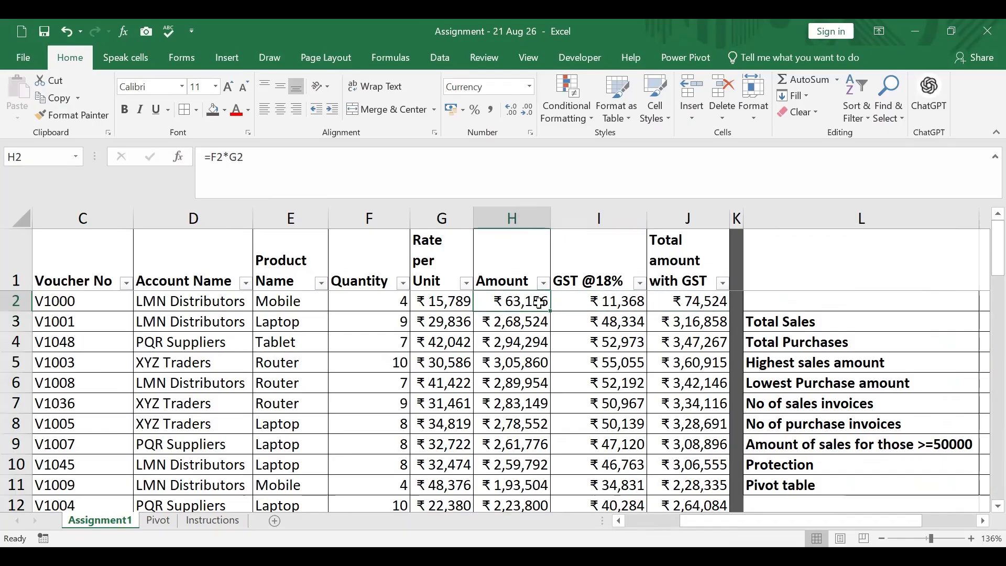
pyautogui.click(628, 303)
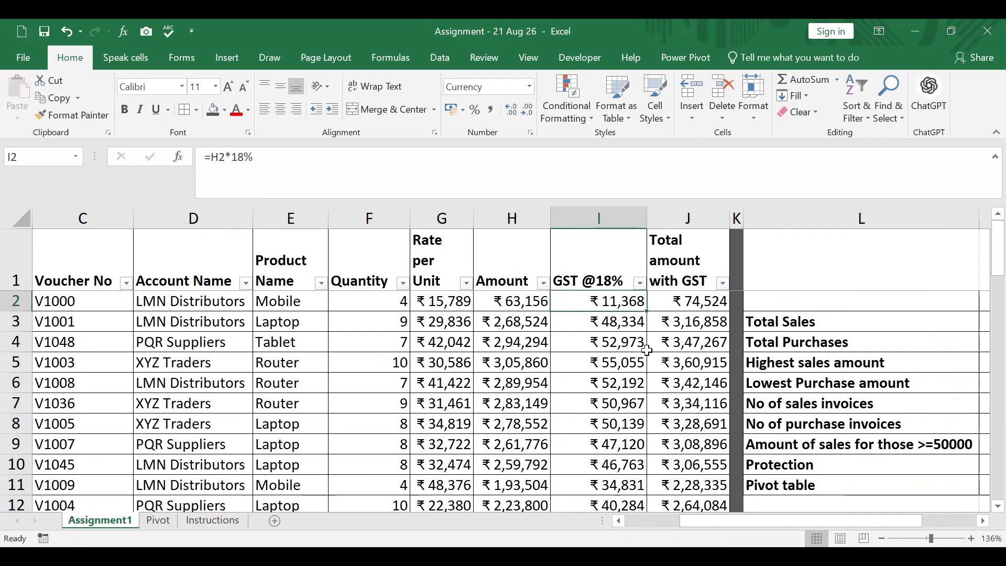
pyautogui.click(695, 303)
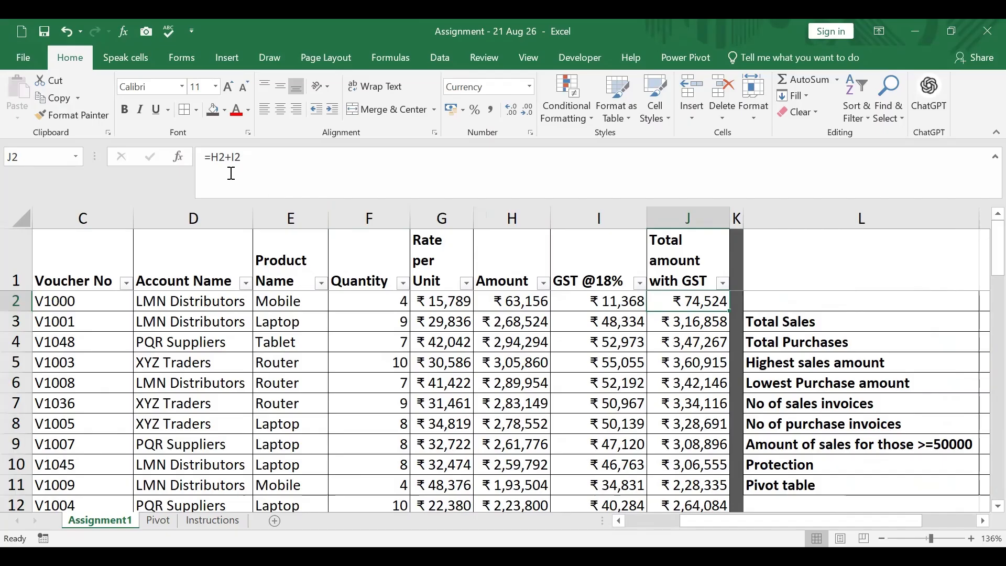
pyautogui.click(519, 301)
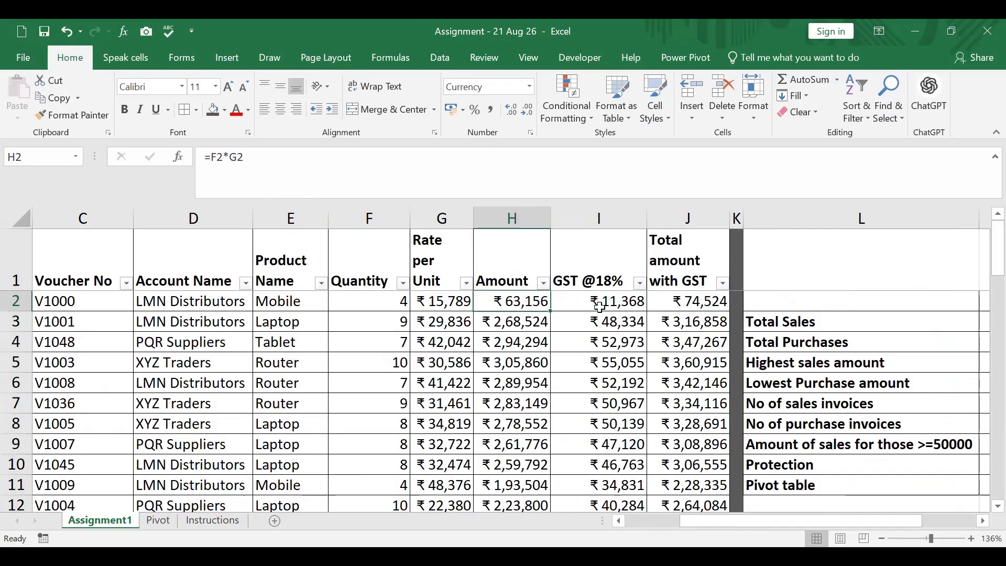
pyautogui.click(601, 303)
# Fill the Total amount with GST column by copying the =H2+I2 formula down from J2
pyautogui.click(677, 302)
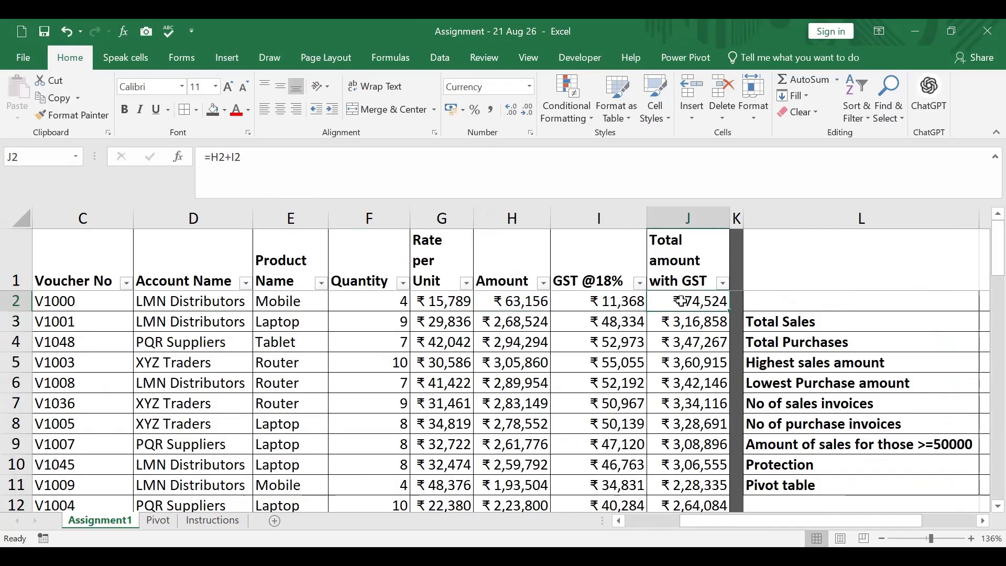
pyautogui.doubleClick(729, 312)
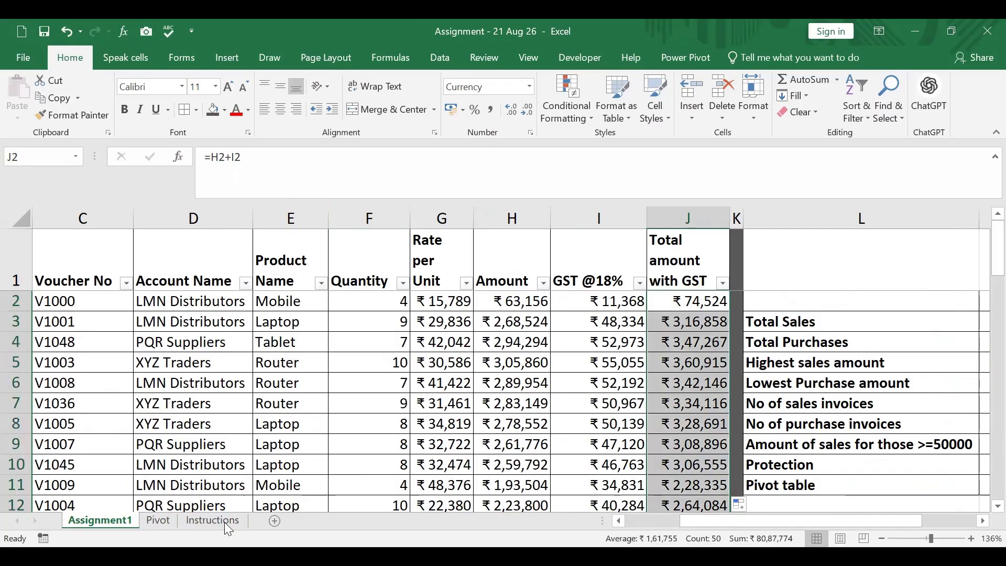
pyautogui.click(717, 300)
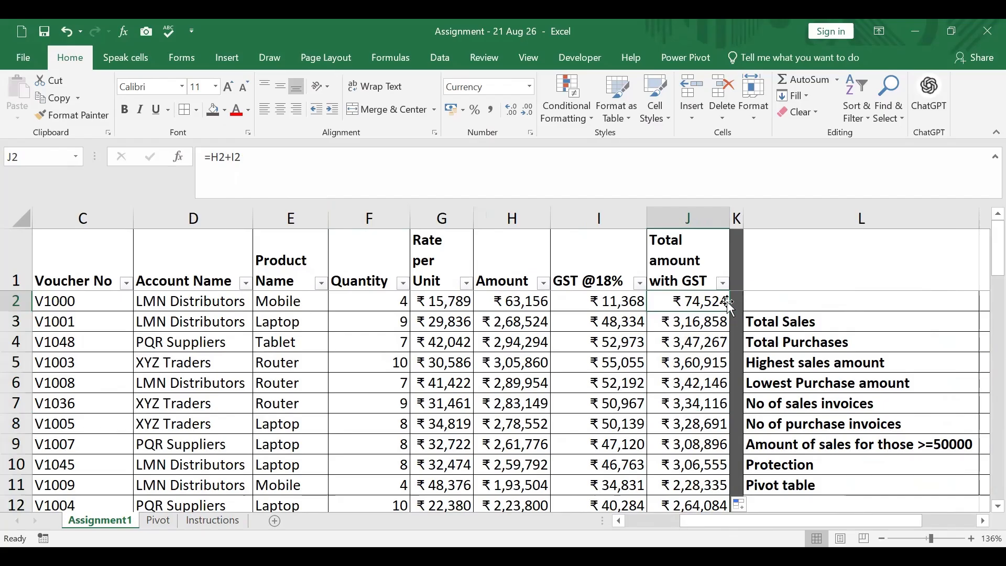
pyautogui.moveTo(732, 312); pyautogui.dragTo(732, 351)
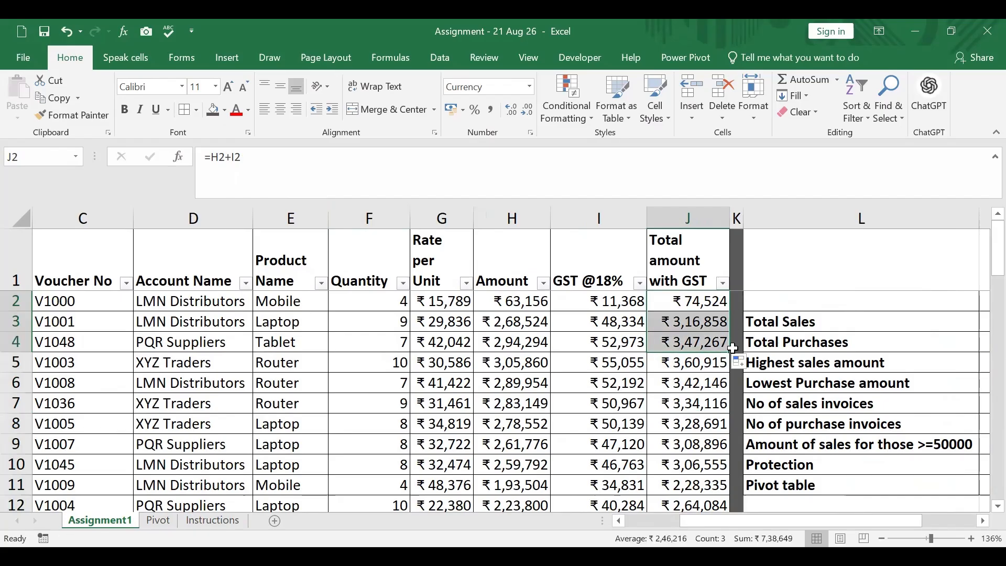
pyautogui.click(714, 303)
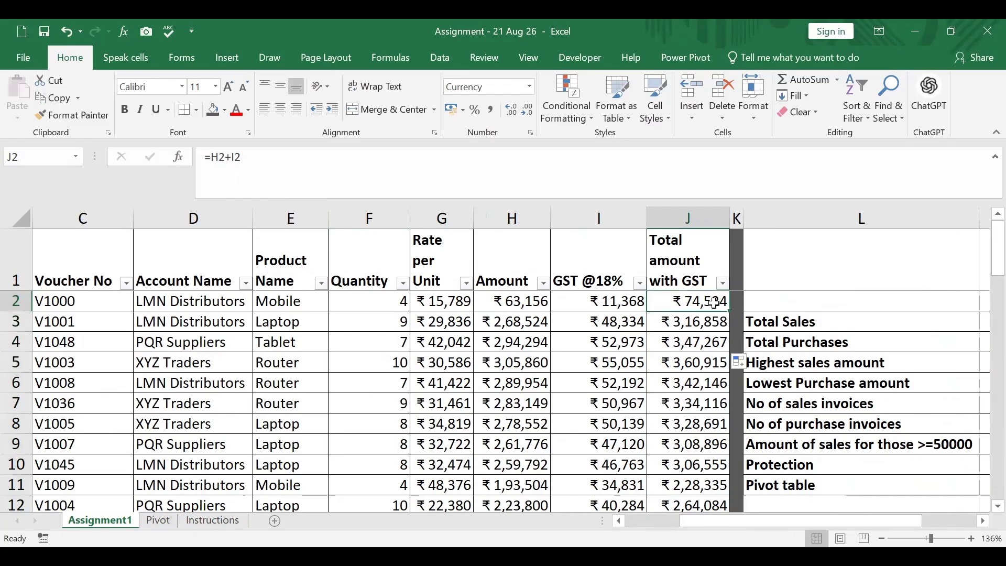
pyautogui.doubleClick(732, 313)
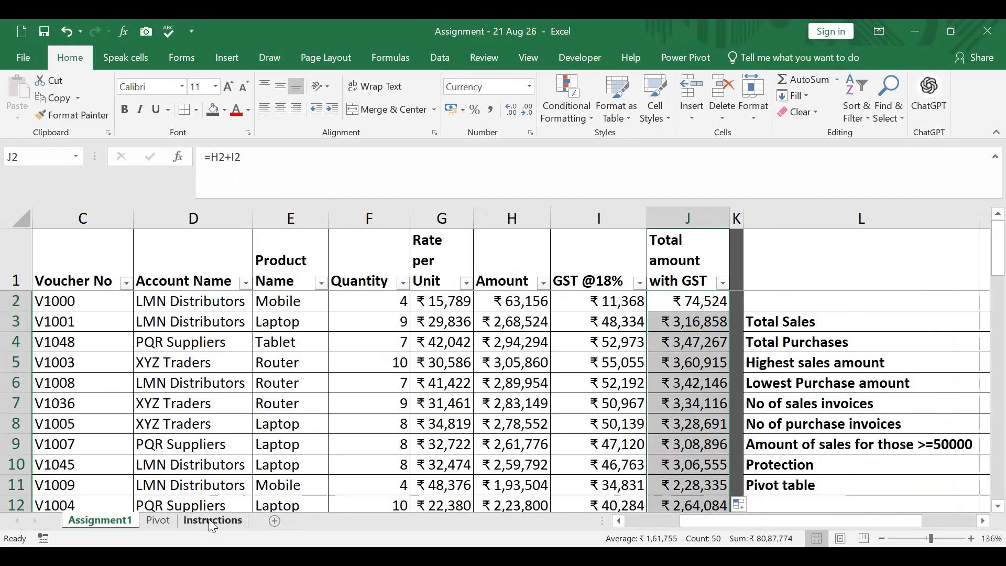
pyautogui.click(209, 519)
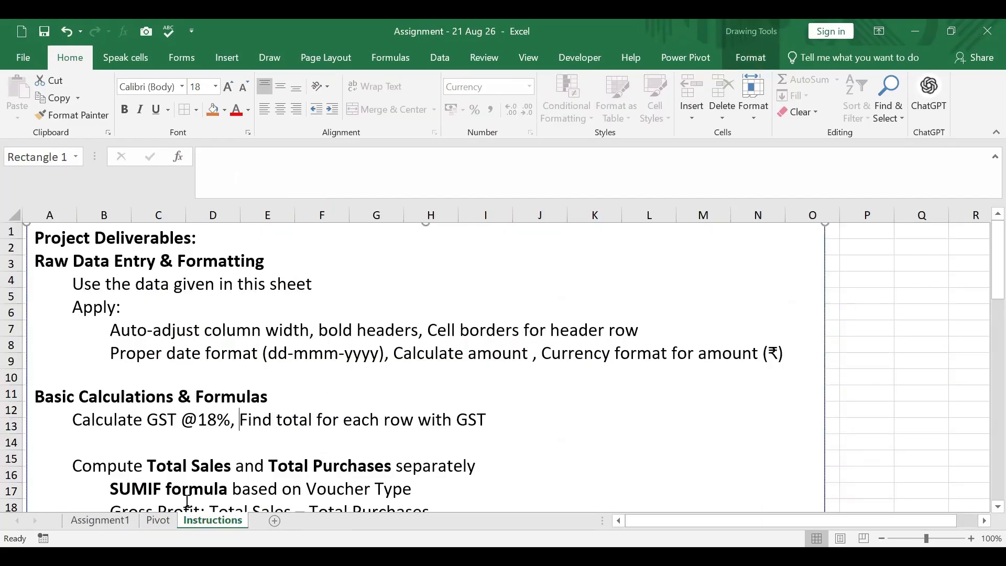
pyautogui.click(119, 522)
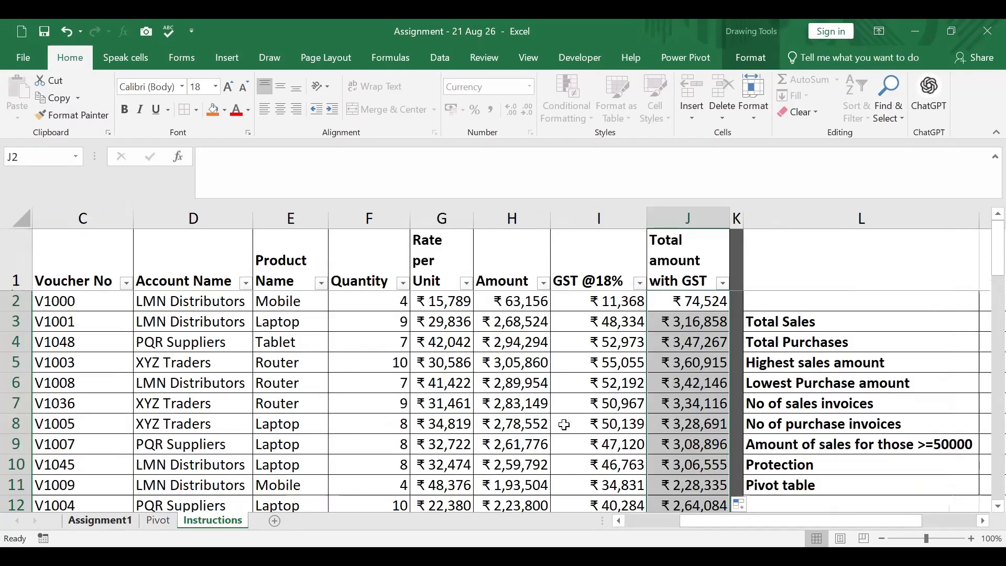
pyautogui.click(618, 301)
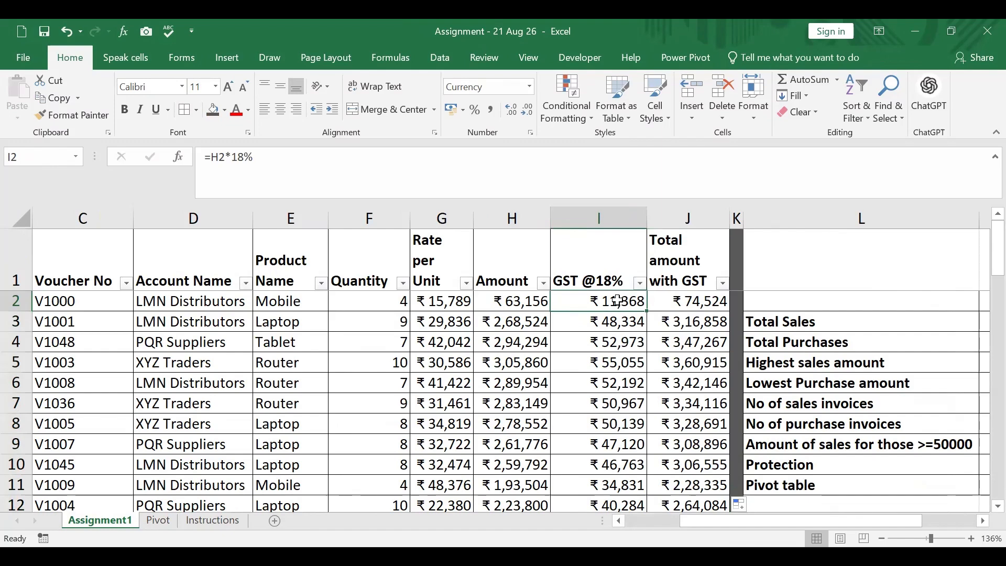
pyautogui.click(624, 219)
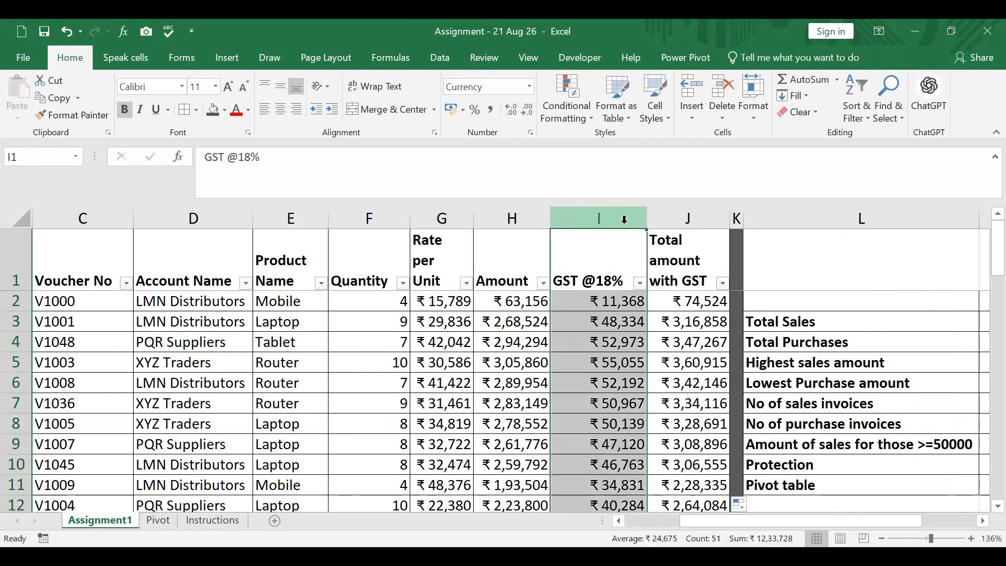
pyautogui.hotkey('ctrl', '1')
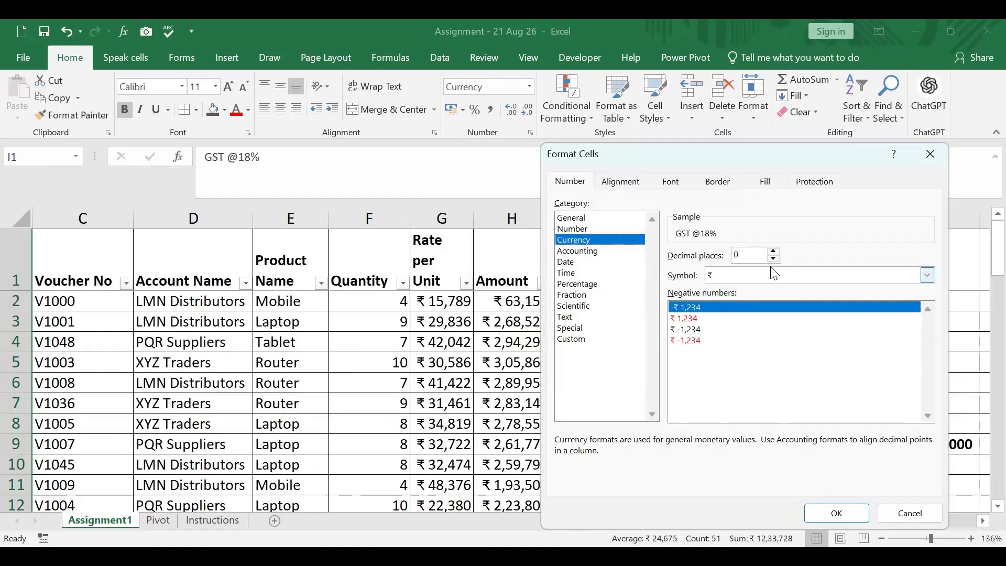
pyautogui.click(774, 253)
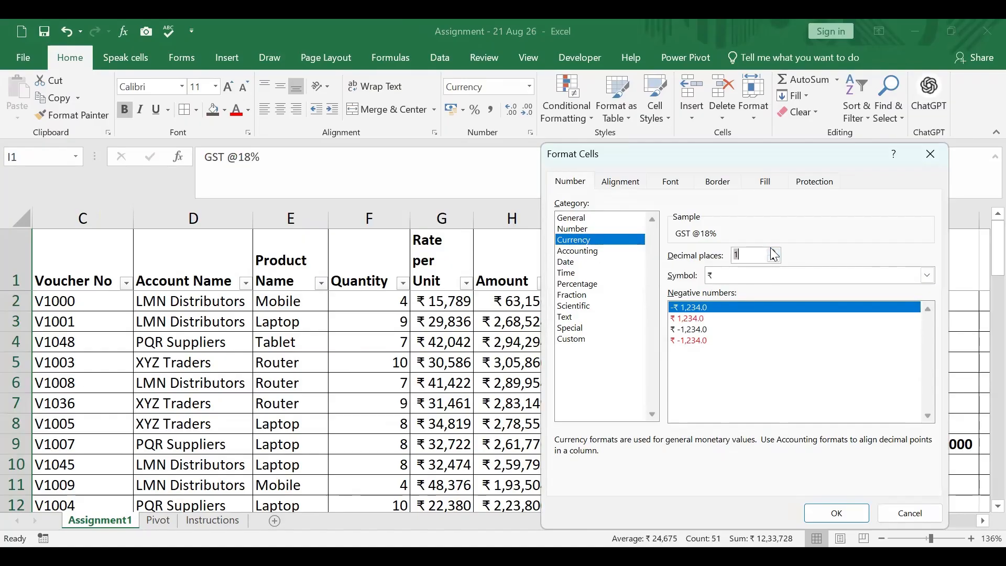
pyautogui.click(773, 251)
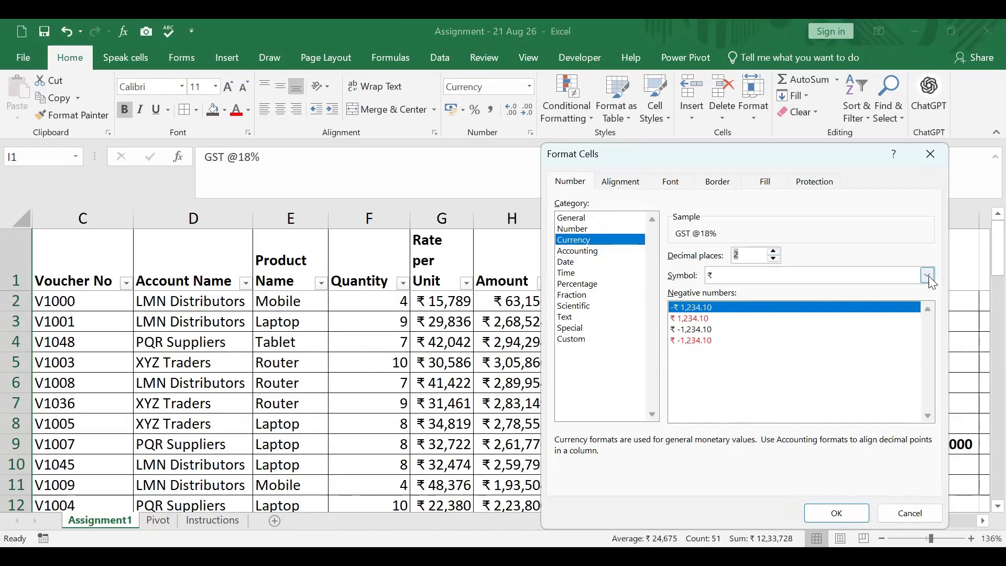
pyautogui.click(928, 276)
pyautogui.click(718, 275)
pyautogui.click(837, 515)
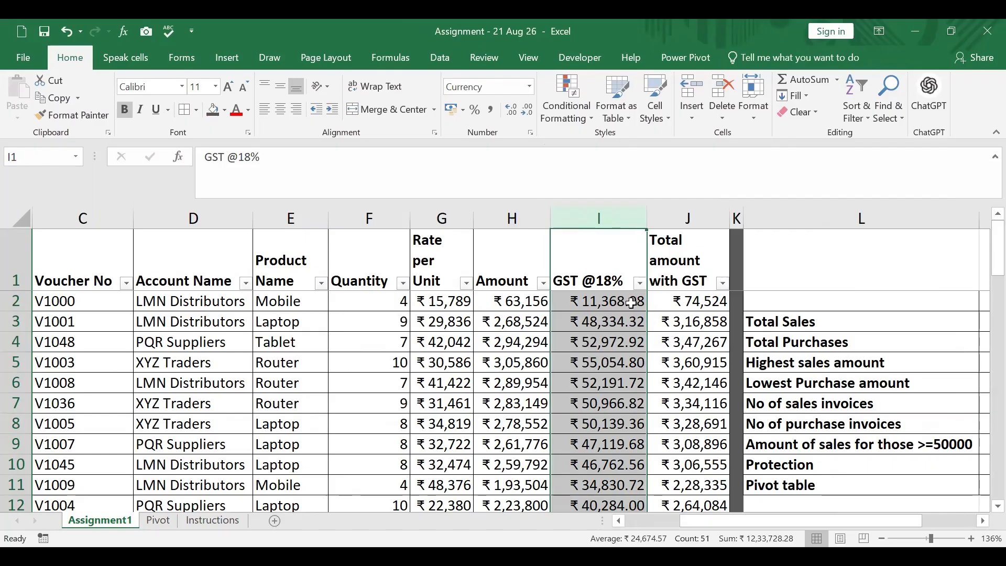
pyautogui.hotkey('ctrl', '1')
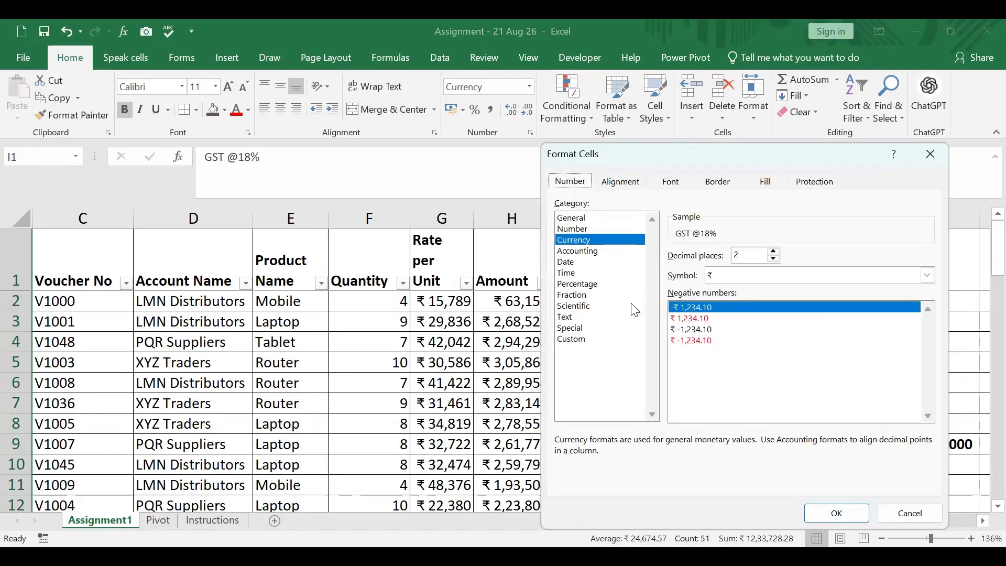
pyautogui.click(588, 230)
pyautogui.click(858, 519)
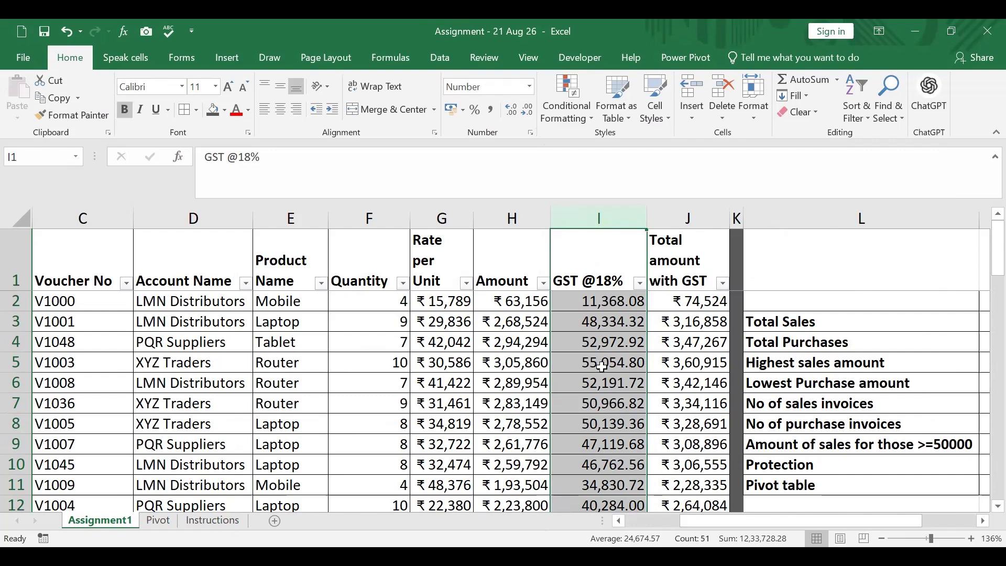
pyautogui.hotkey('ctrl', '1')
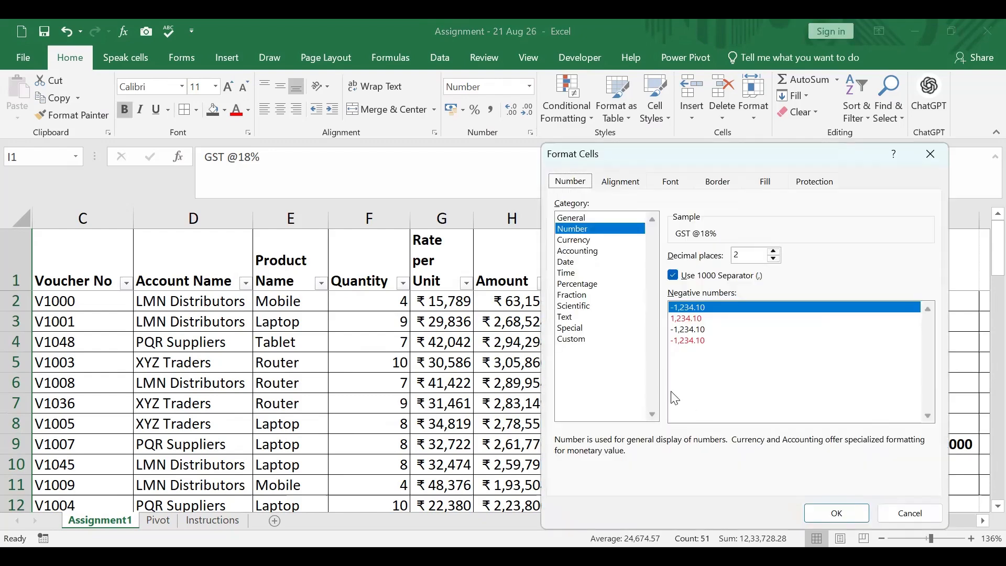
pyautogui.click(582, 241)
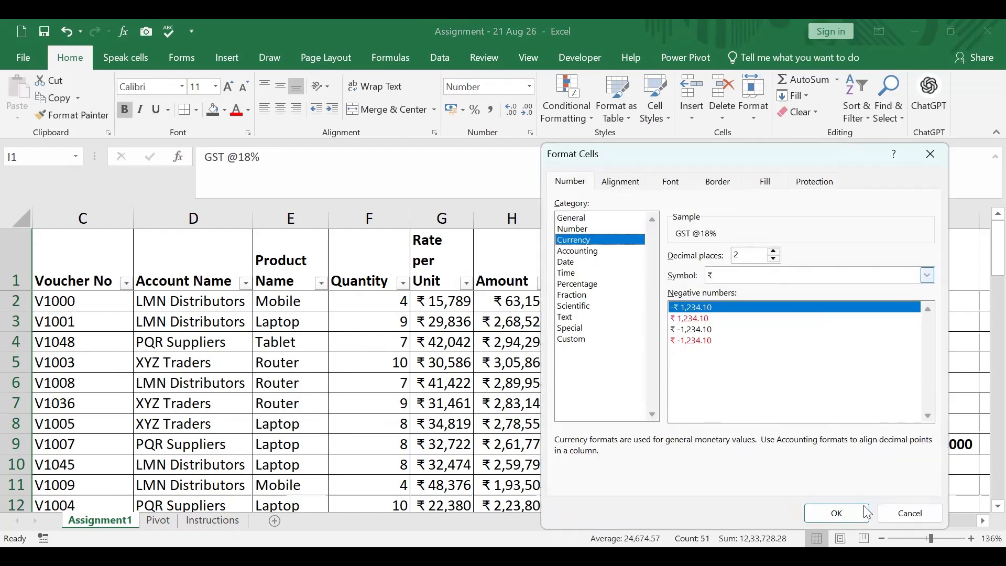
pyautogui.click(845, 513)
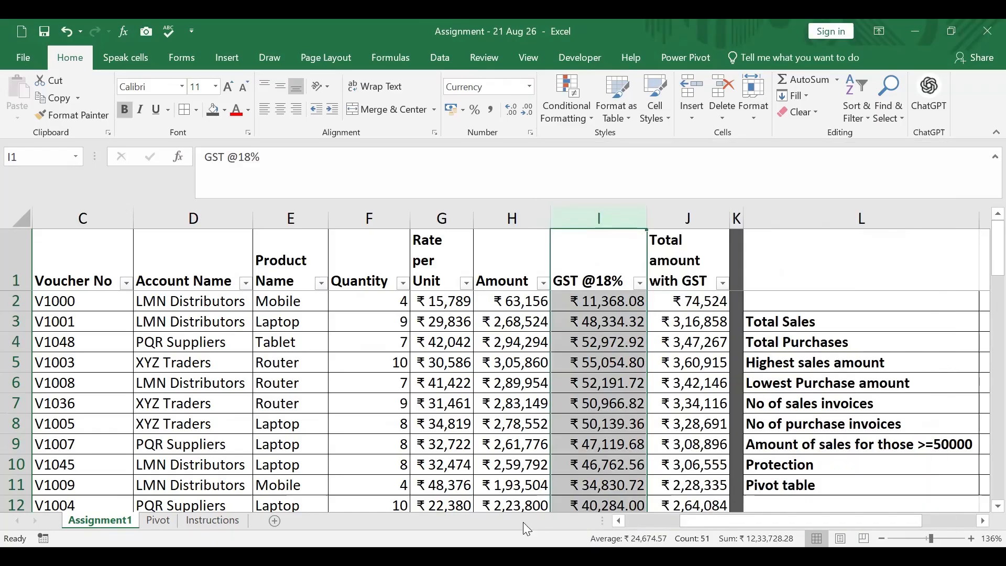
# Read the Basic Calculations & Formulas requirements on the Instructions sheet and examine the Total Sales label and Voucher Type column in Assignment1
pyautogui.click(222, 520)
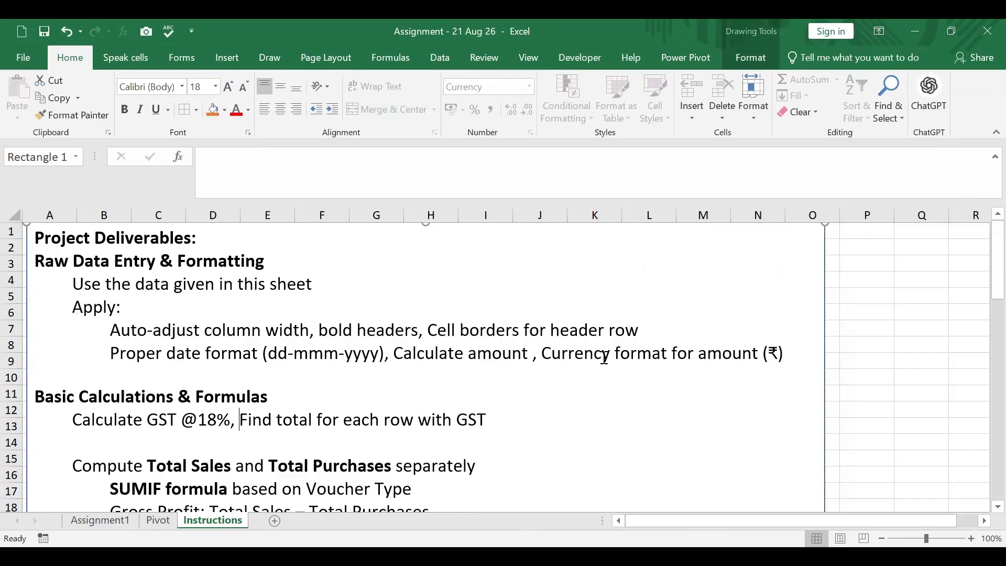
pyautogui.scroll(-1, 278, 386)
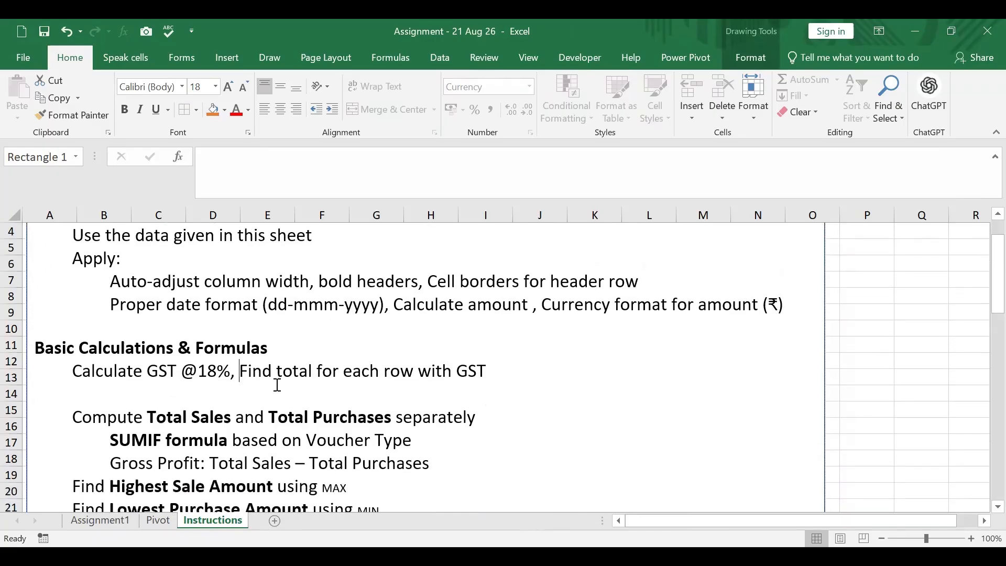
pyautogui.scroll(-1, 280, 378)
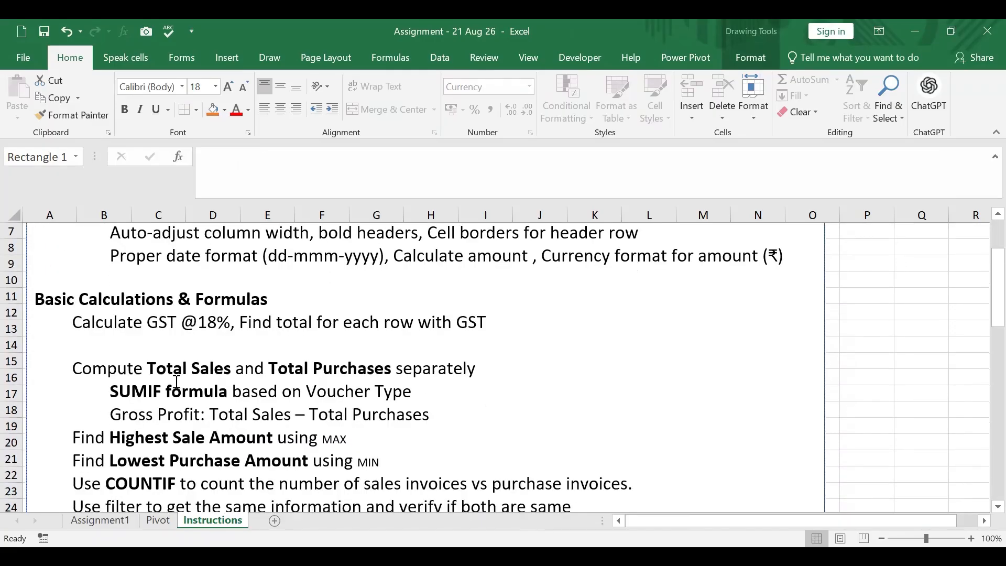
pyautogui.scroll(-1, 177, 383)
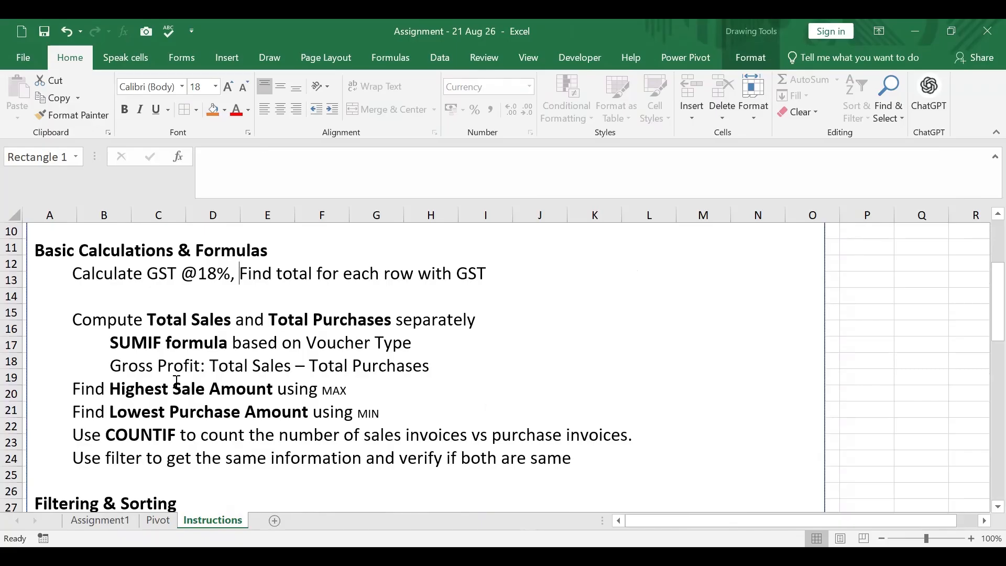
pyautogui.click(107, 527)
pyautogui.click(785, 323)
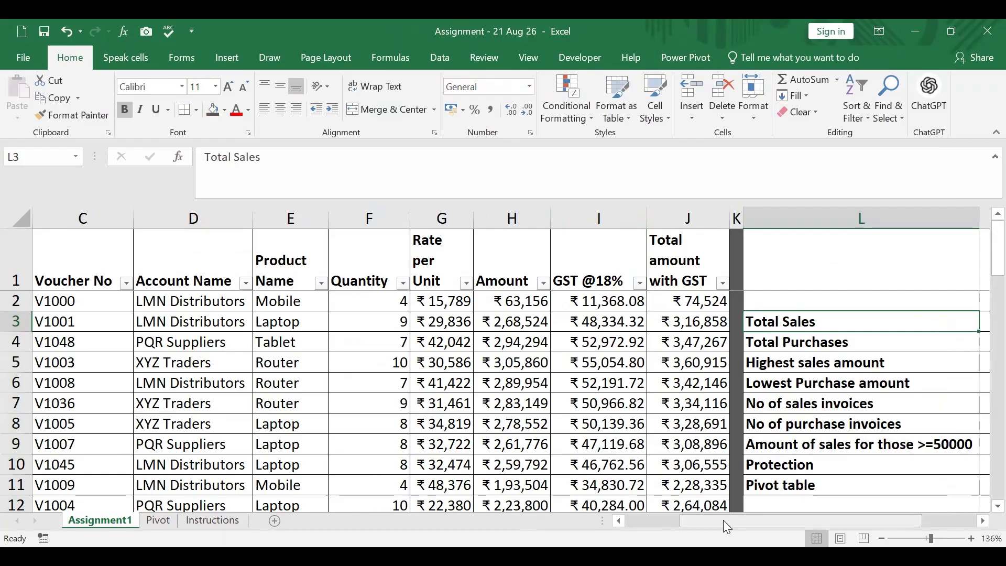
pyautogui.moveTo(723, 520); pyautogui.dragTo(630, 516)
pyautogui.click(169, 299)
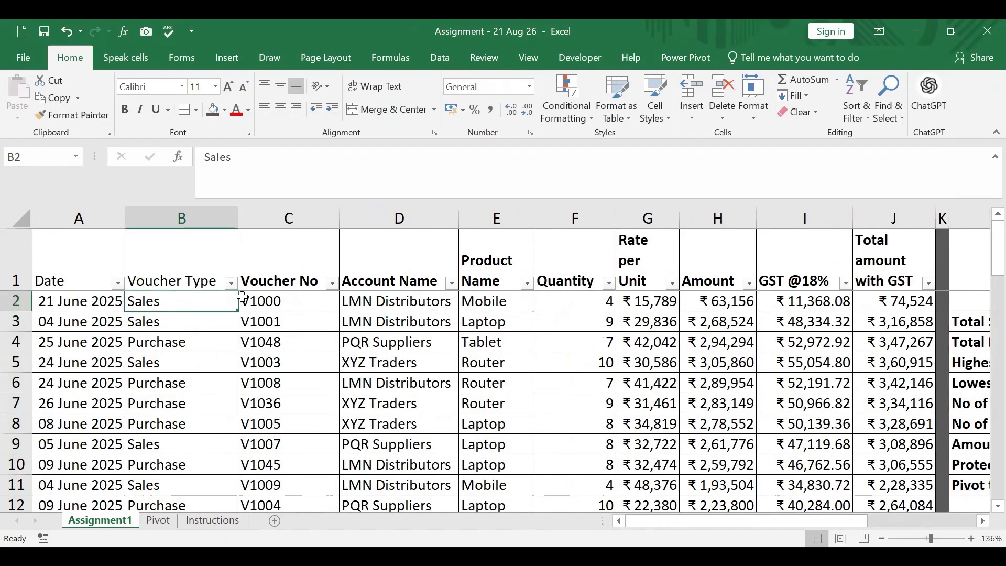
# Compare the Voucher Type entries with their Amount values in the first data rows and locate the Total Sales result cell
pyautogui.click(711, 302)
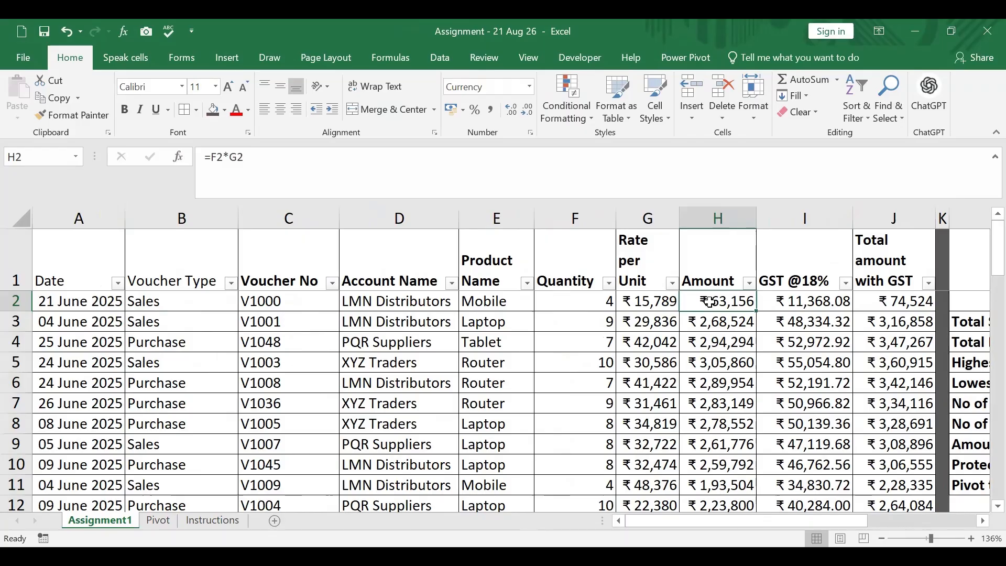
pyautogui.click(215, 324)
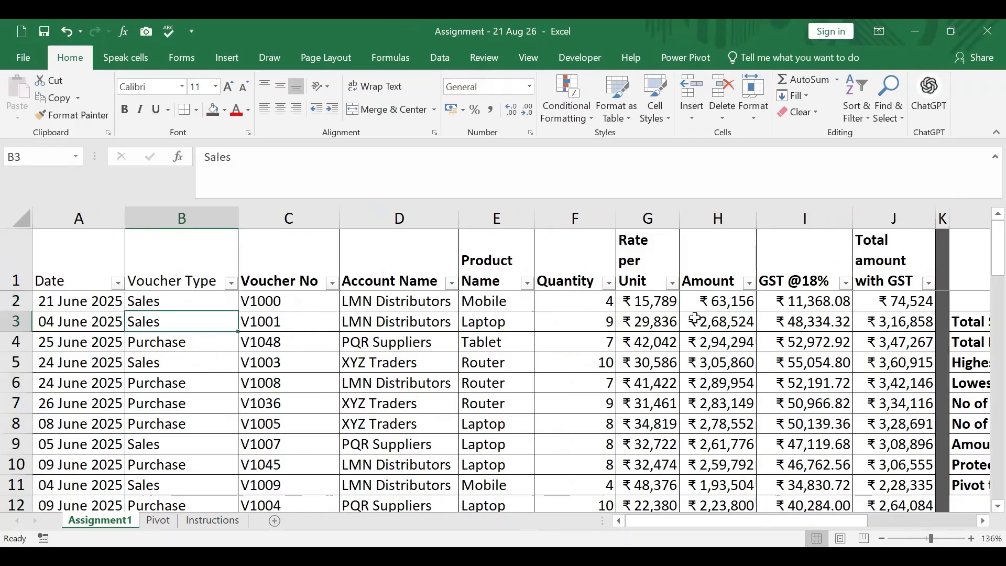
pyautogui.click(743, 302)
pyautogui.click(742, 324)
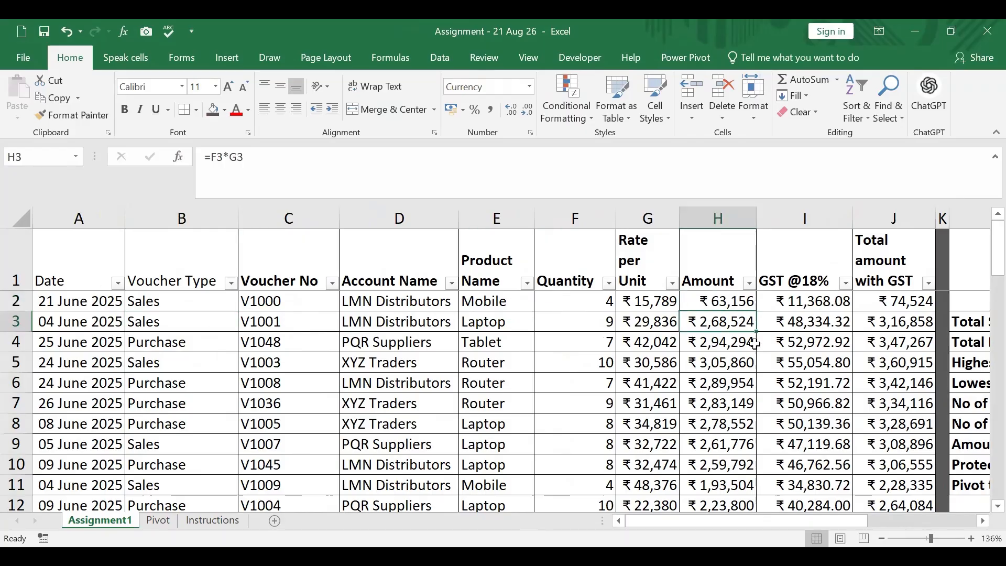
pyautogui.click(739, 368)
pyautogui.moveTo(821, 523); pyautogui.dragTo(972, 524)
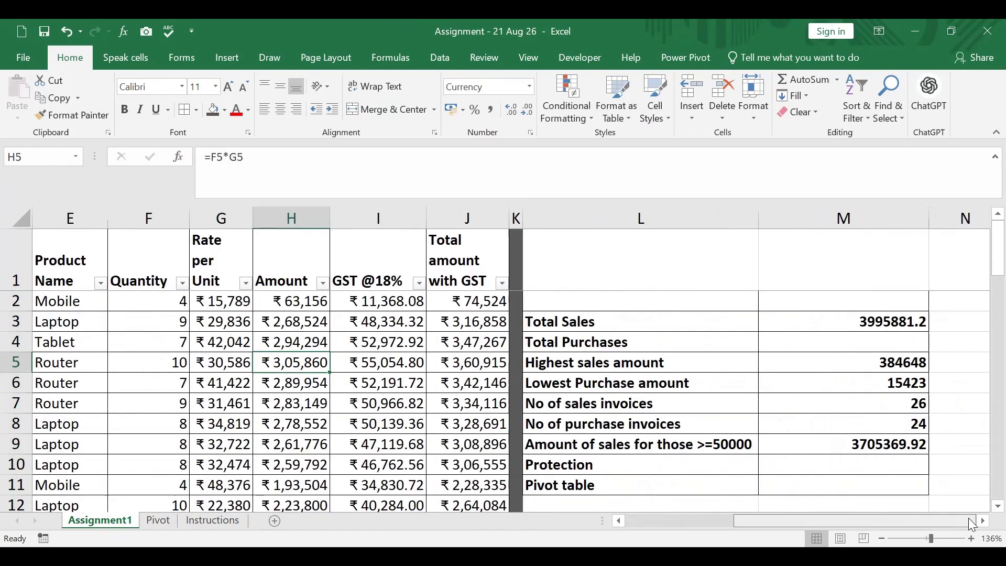
# Change the criteria range of the Total Sales SUMIF formula in M3 to B2:I51
pyautogui.click(874, 323)
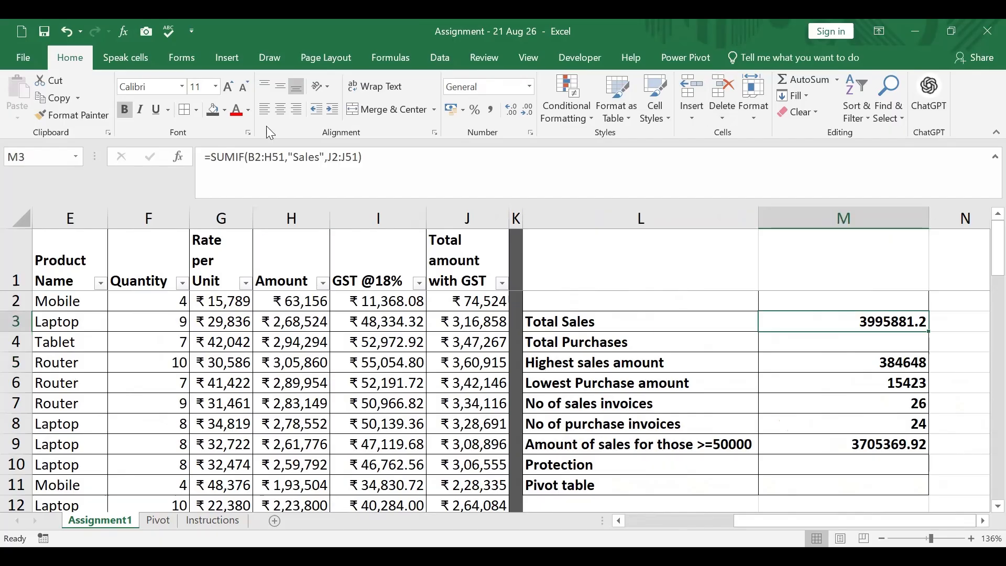
pyautogui.click(178, 158)
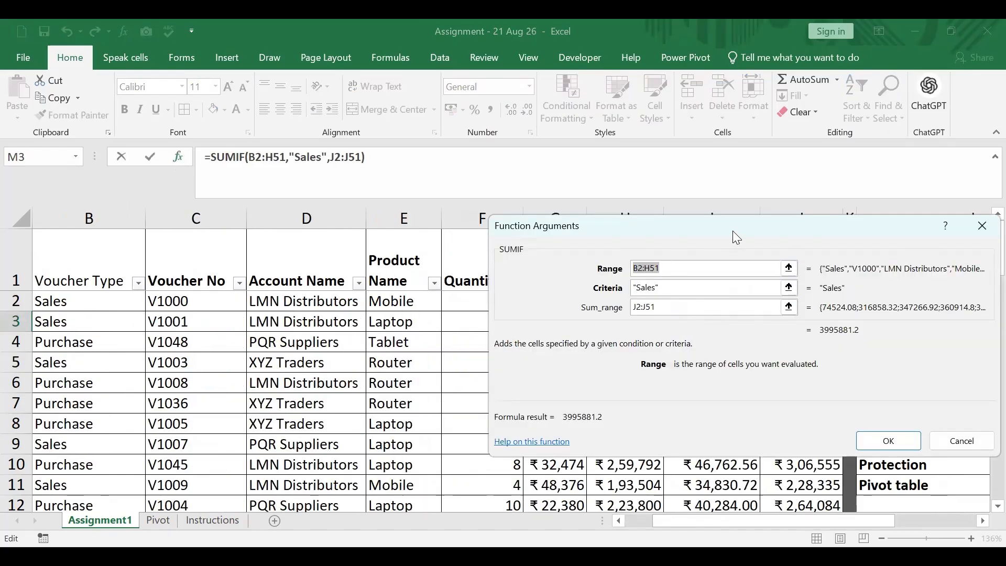
pyautogui.moveTo(733, 231); pyautogui.dragTo(786, 171)
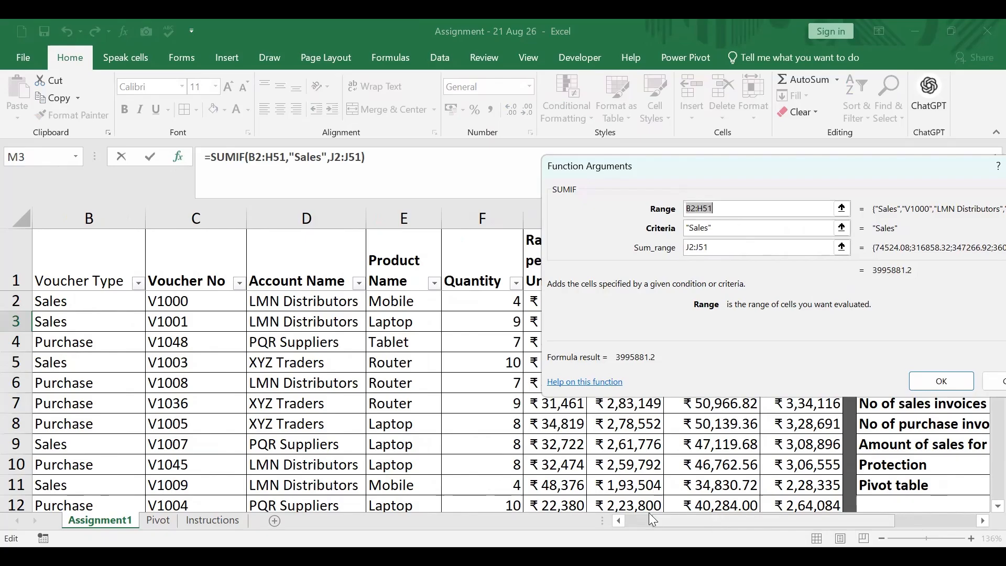
pyautogui.hscroll(-2, 176, 294)
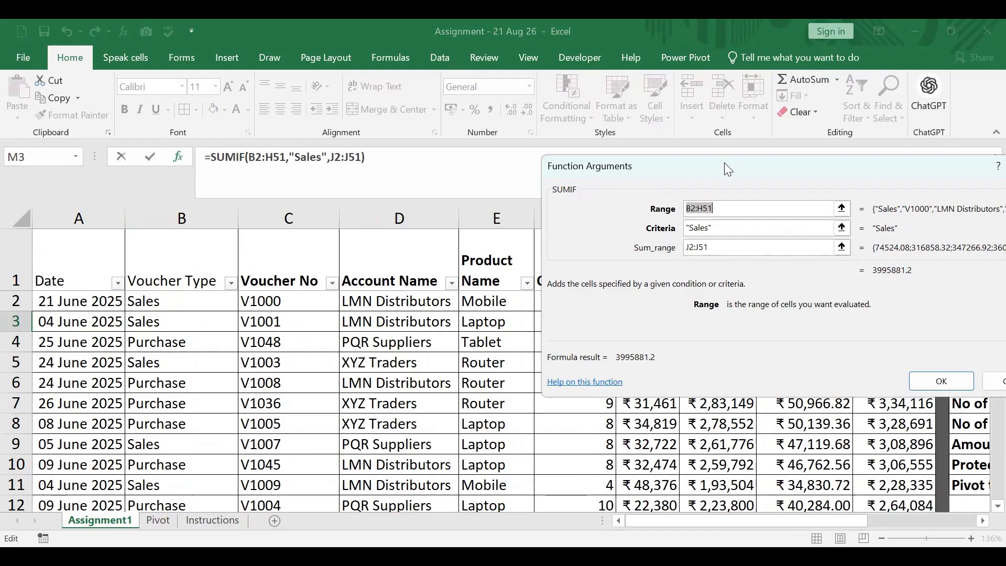
pyautogui.moveTo(724, 163); pyautogui.dragTo(683, 369)
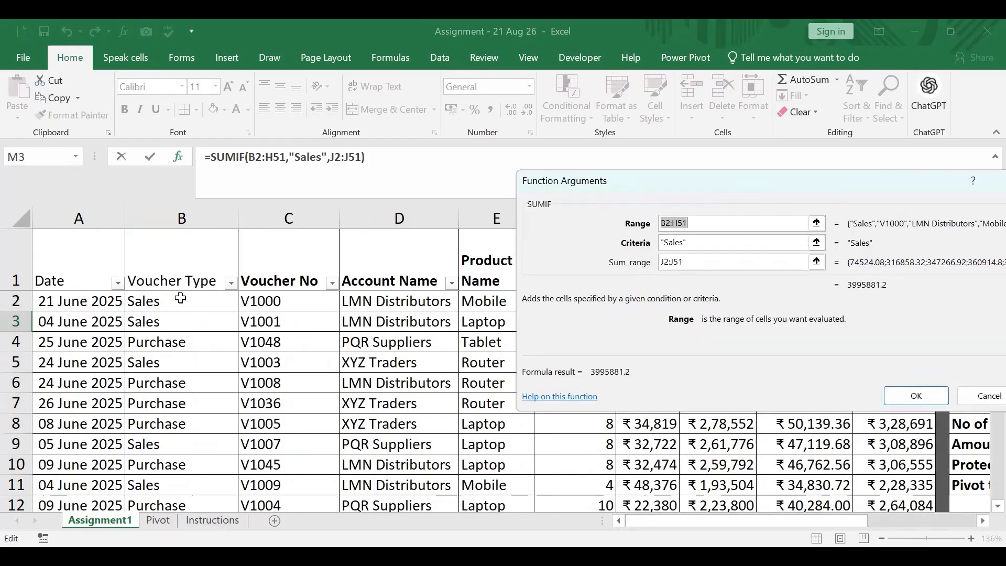
pyautogui.click(179, 299)
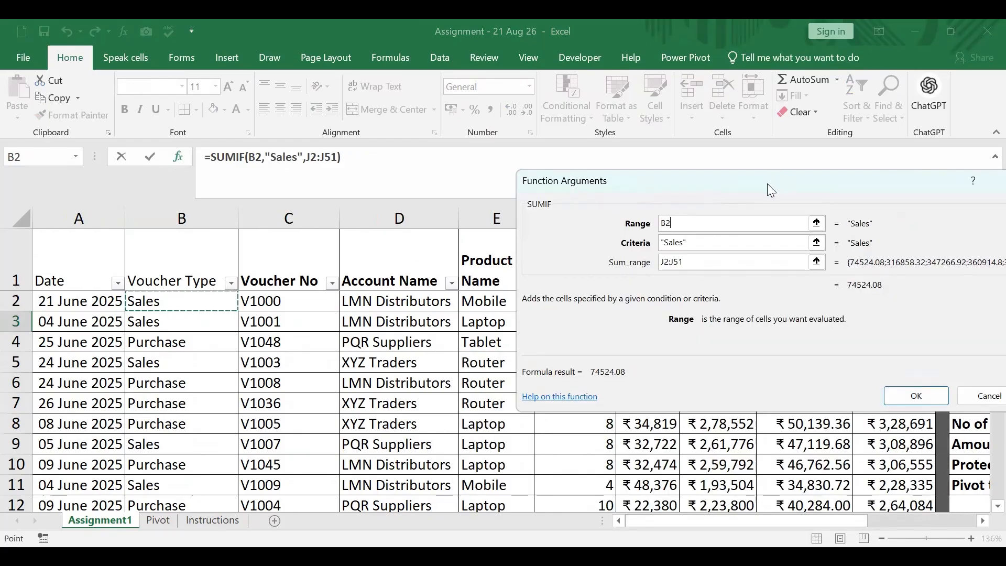
pyautogui.moveTo(771, 189); pyautogui.dragTo(765, 455)
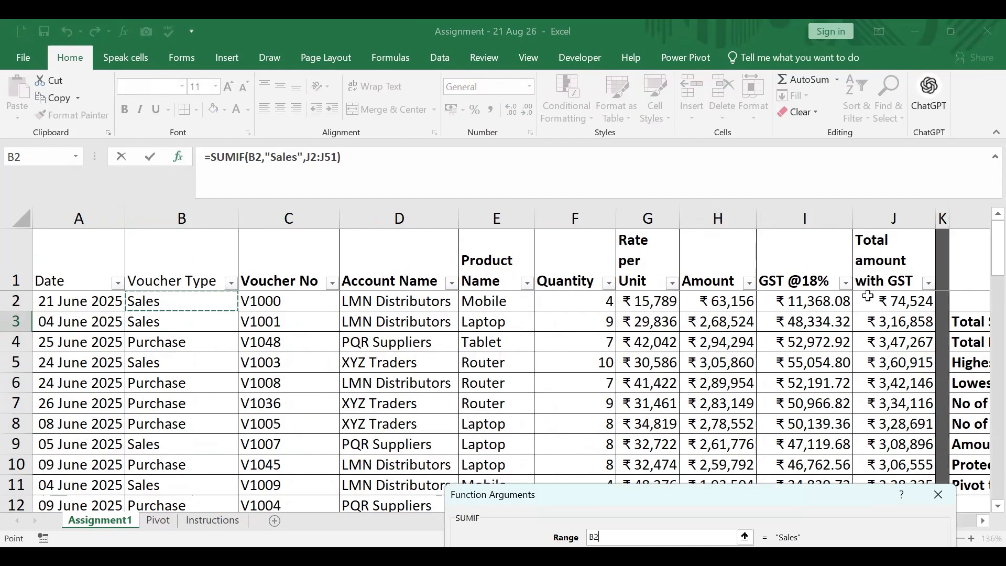
pyautogui.keyDown('shift'); pyautogui.click(828, 301); pyautogui.keyUp('shift')
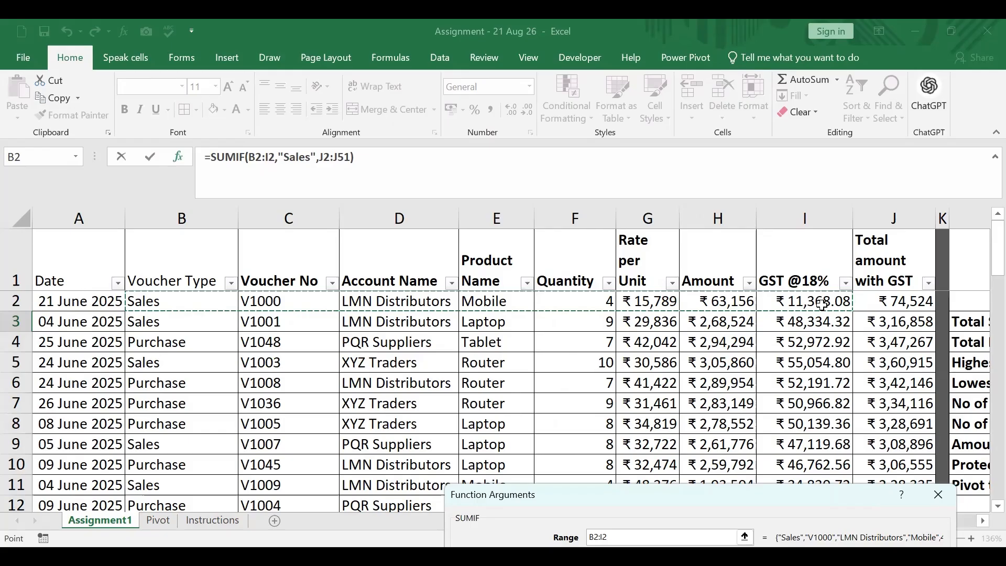
pyautogui.hotkey('ctrl', 'shift', 'Down')
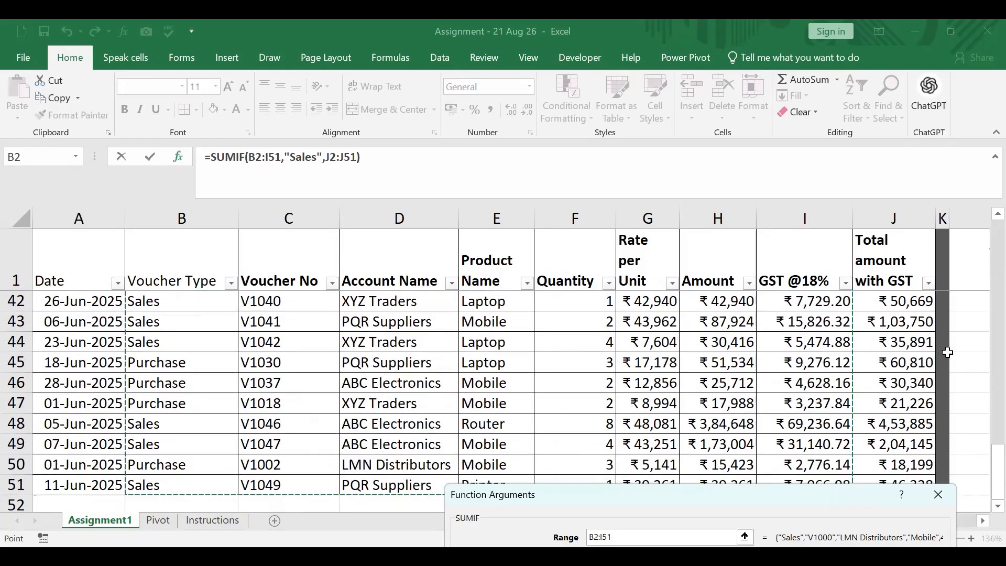
pyautogui.scroll(-3, 831, 388)
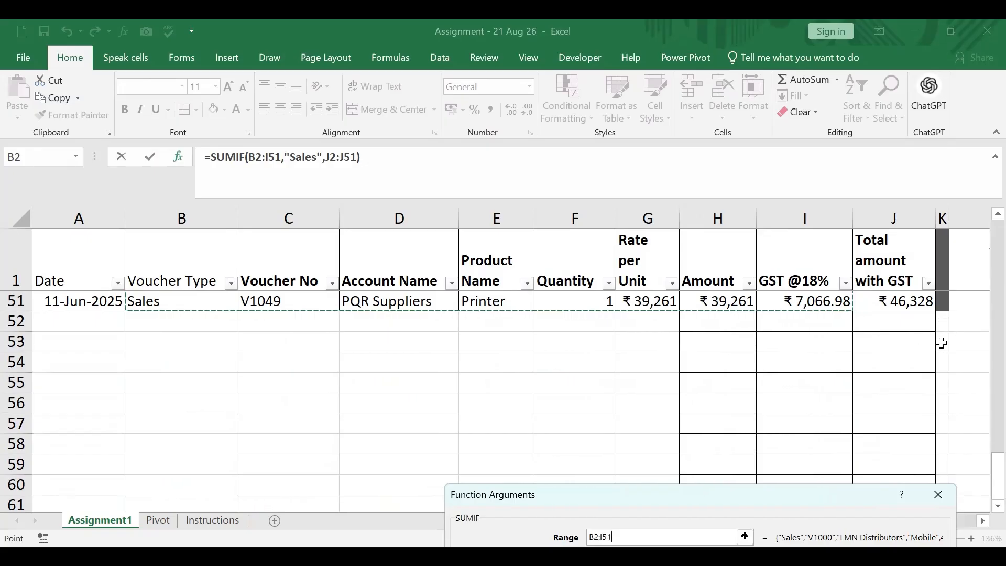
pyautogui.click(339, 184)
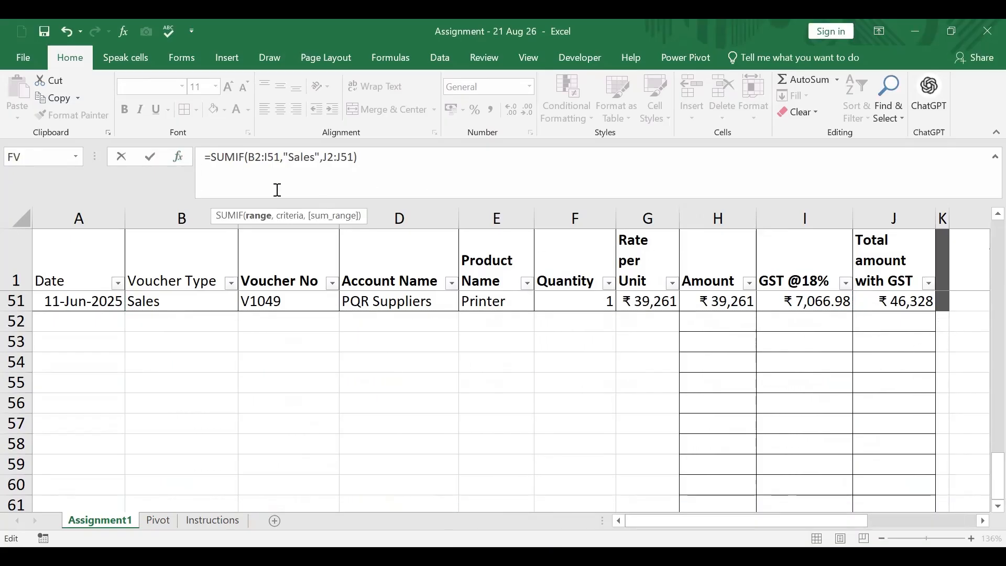
# Set the sum range of the Total Sales SUMIF formula to the Amount column, H2:H51, and apply the formula
pyautogui.click(178, 156)
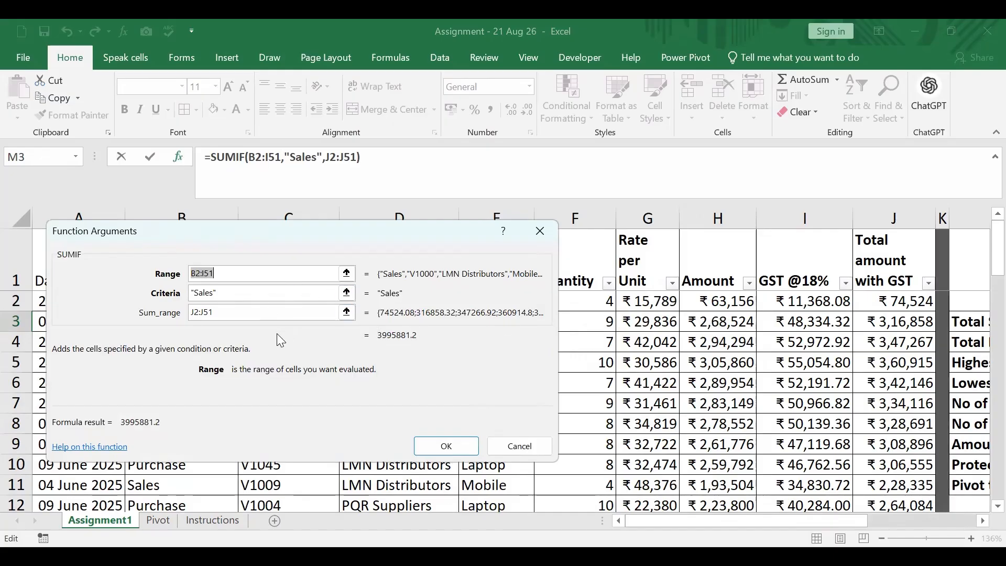
pyautogui.click(206, 316)
pyautogui.click(147, 313)
pyautogui.press('Delete')
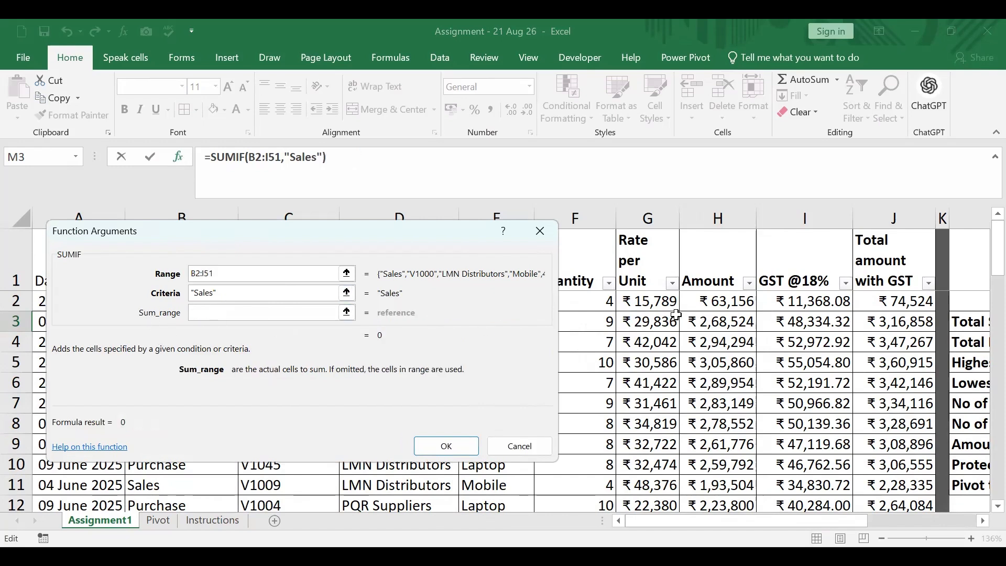
pyautogui.click(733, 301)
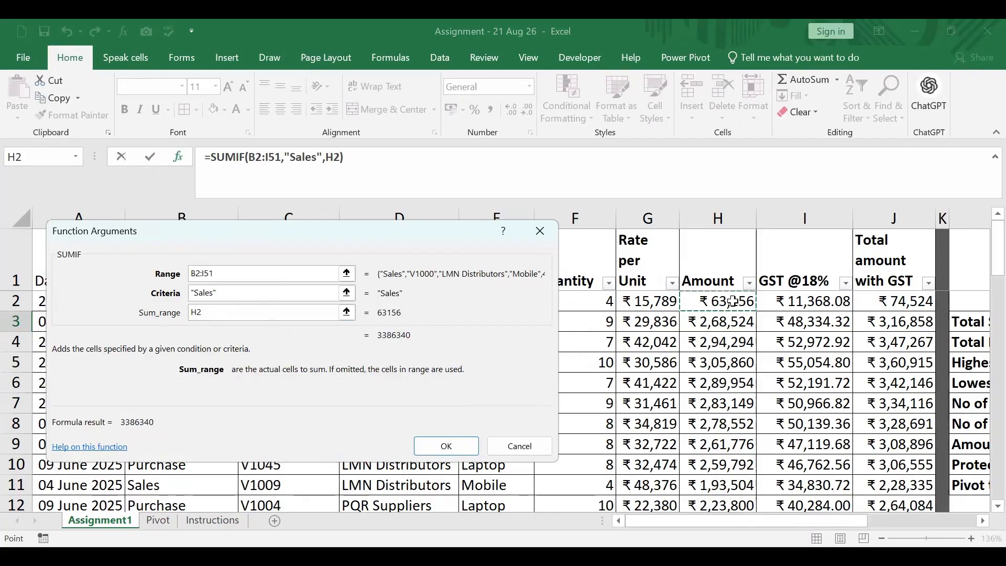
pyautogui.hotkey('ctrl', 'shift', 'Down')
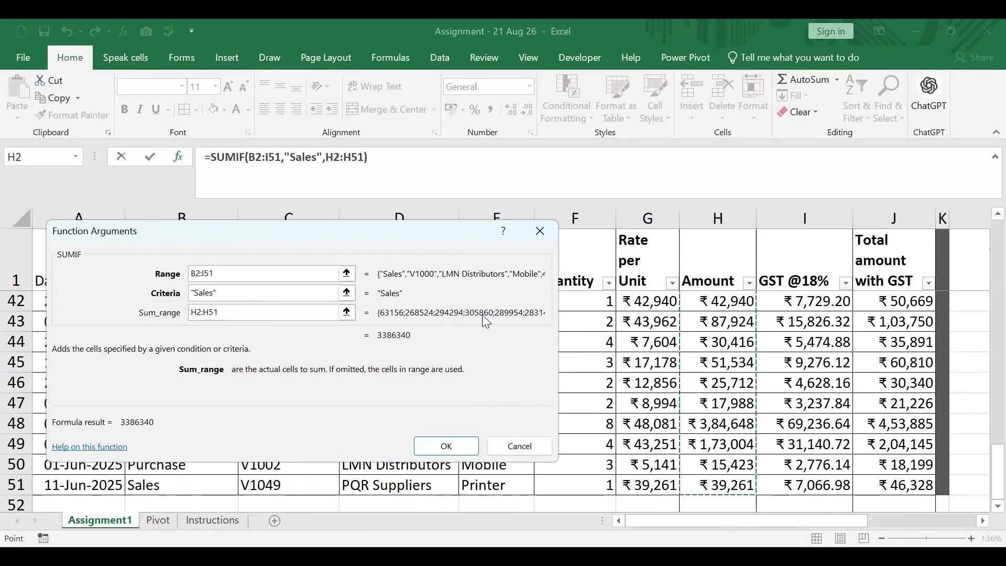
pyautogui.click(446, 449)
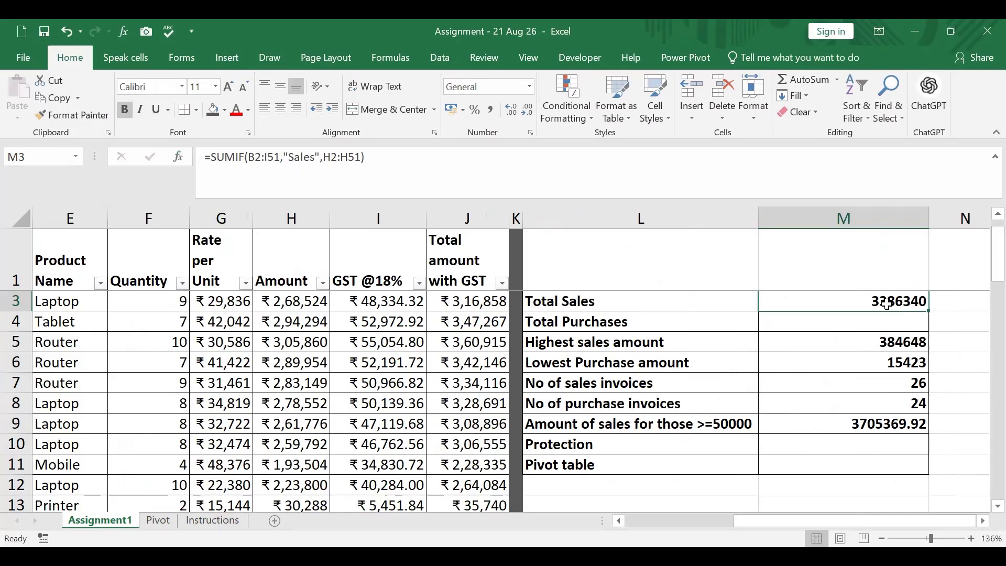
# Copy the Total Sales formula down to Total Purchases and compare the cell references in M3 and M4
pyautogui.click(893, 324)
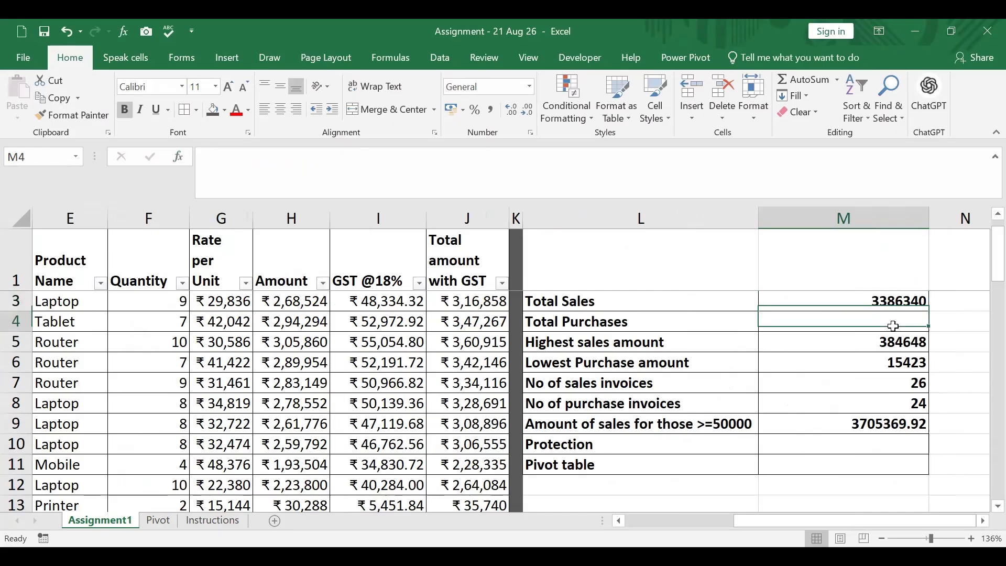
pyautogui.click(898, 300)
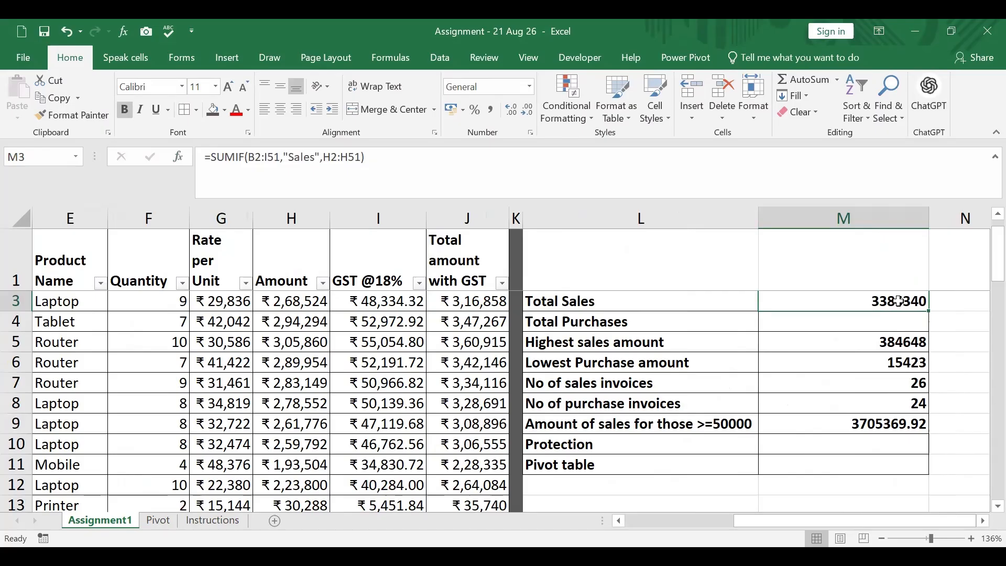
pyautogui.moveTo(928, 312); pyautogui.dragTo(918, 330)
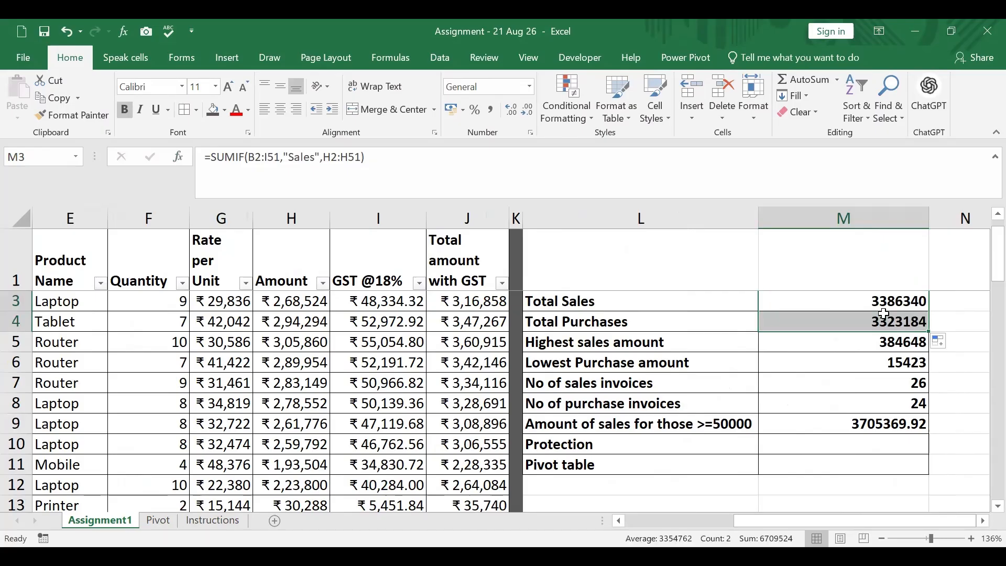
pyautogui.click(893, 302)
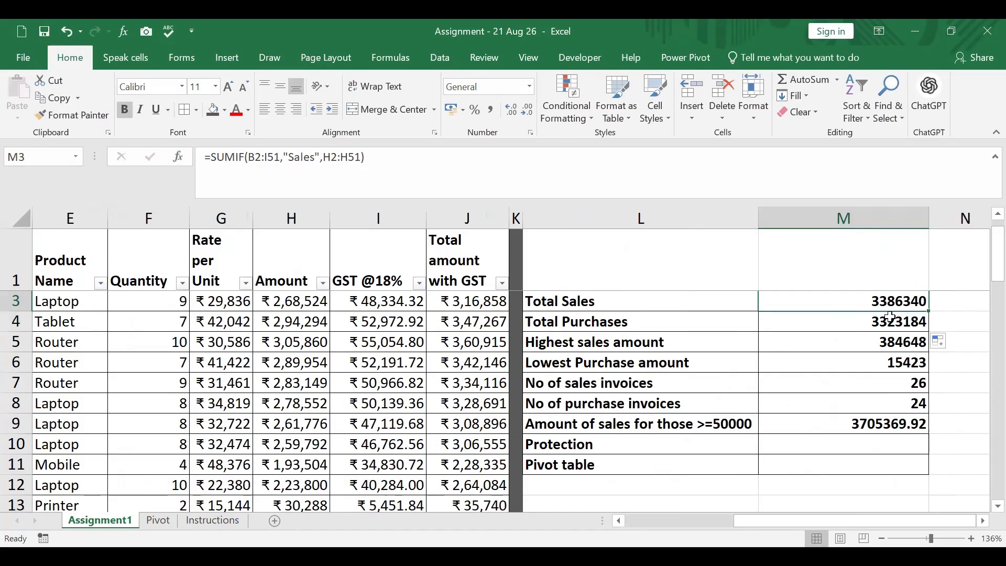
pyautogui.click(891, 317)
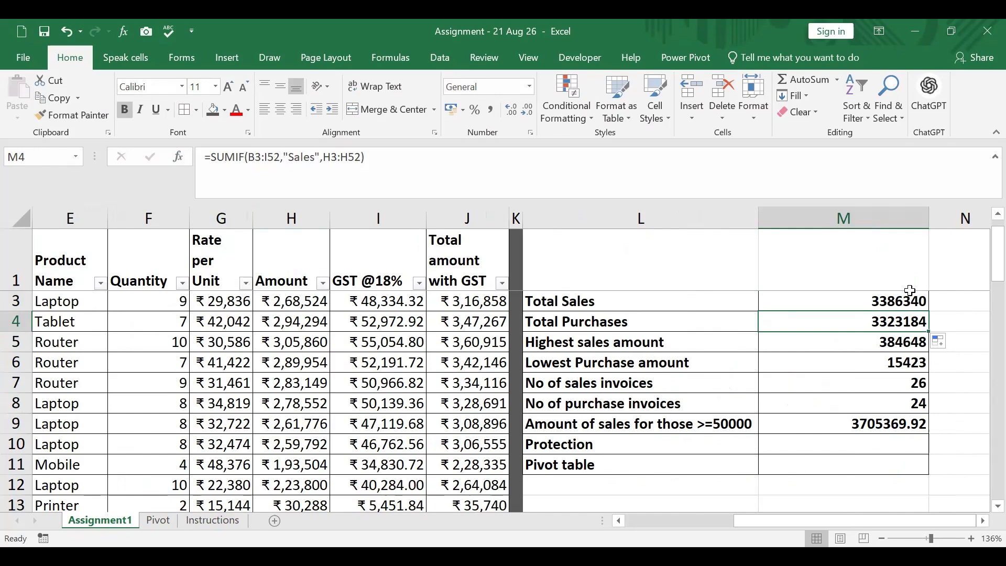
# Lock the row references in the Total Sales formula so that M3 reads =SUMIF(B$2:I$51,"Sales",H$2:H$51)
pyautogui.click(897, 302)
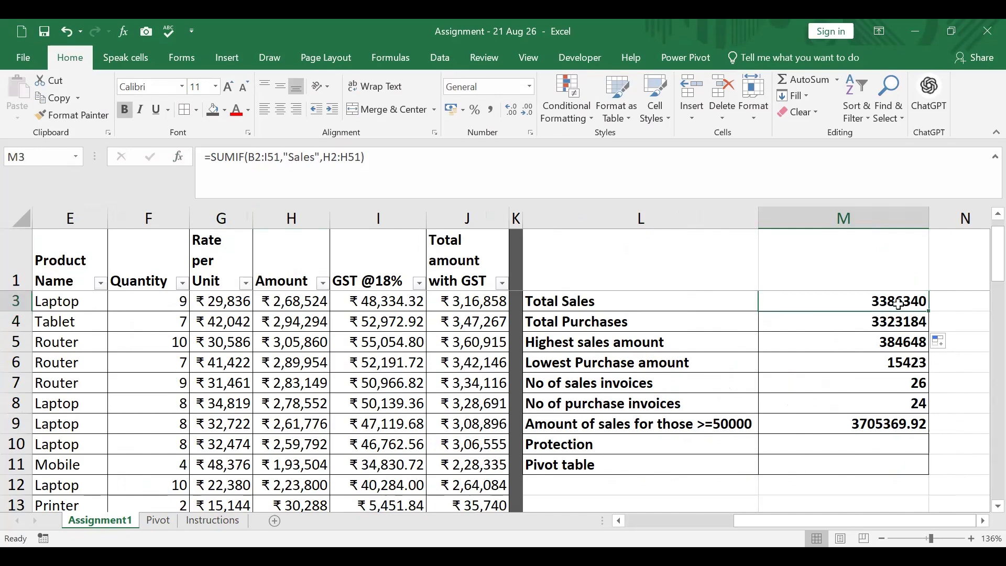
pyautogui.click(254, 151)
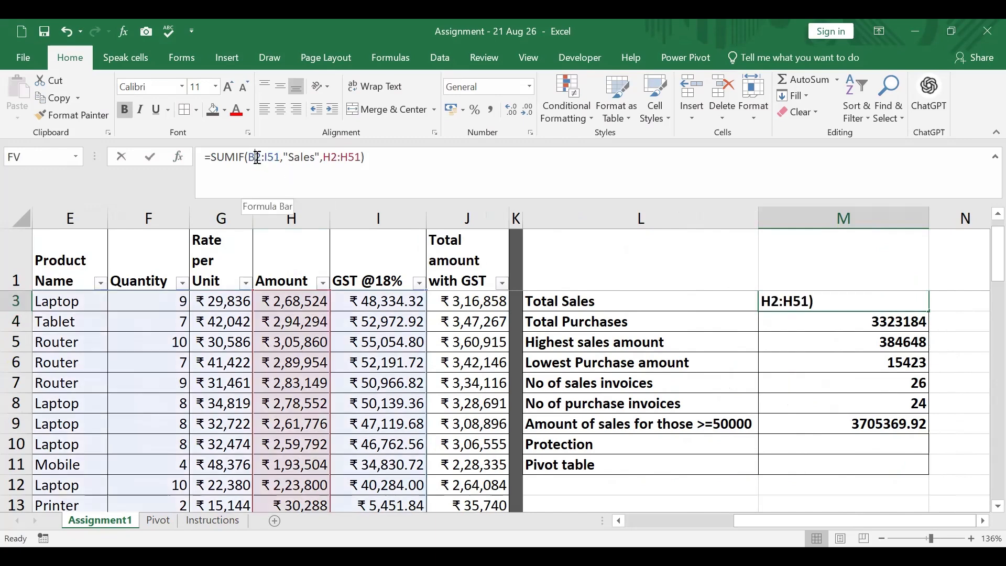
pyautogui.write('$2:I')
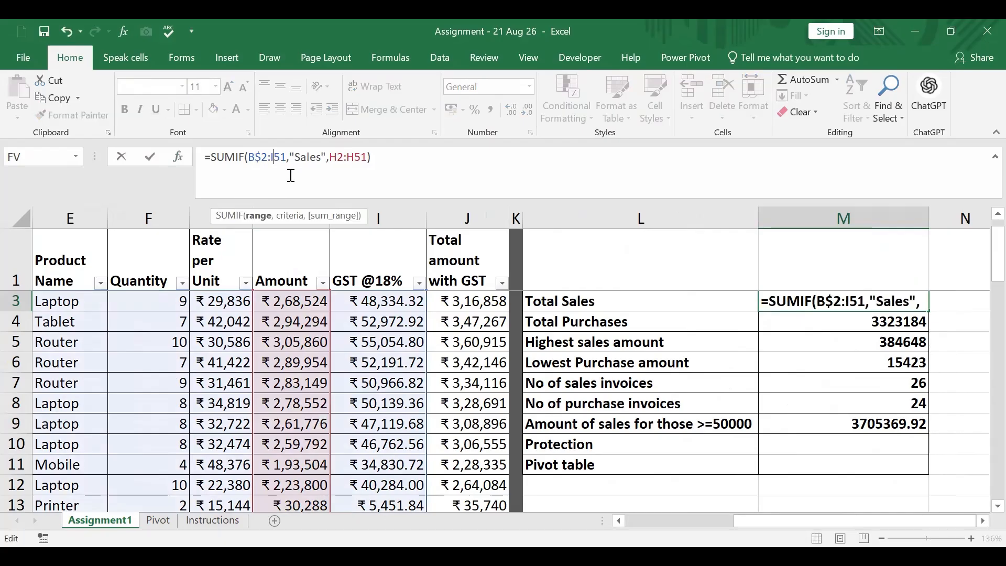
pyautogui.write('$')
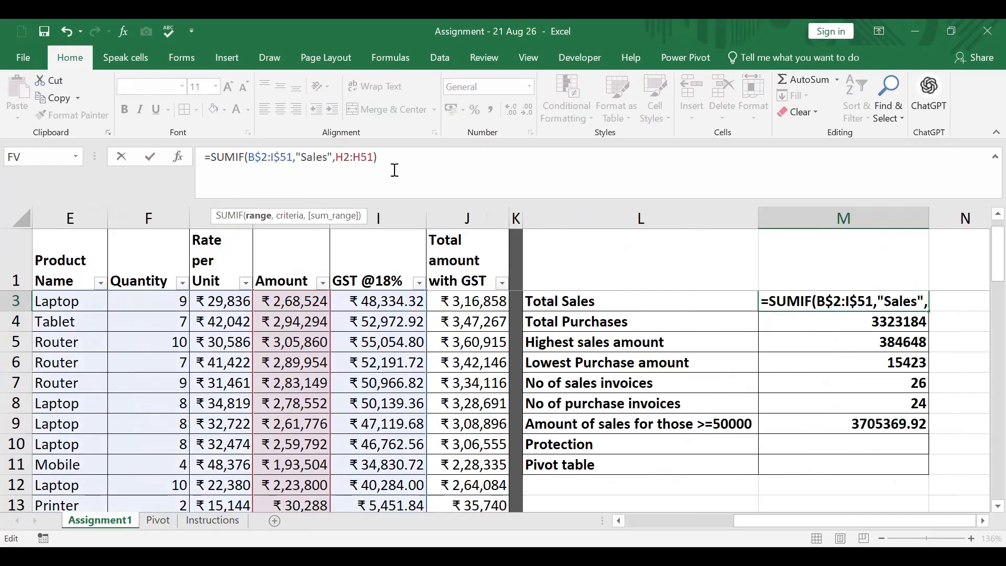
pyautogui.click(343, 160)
pyautogui.write('$')
pyautogui.click(366, 159)
pyautogui.write('$')
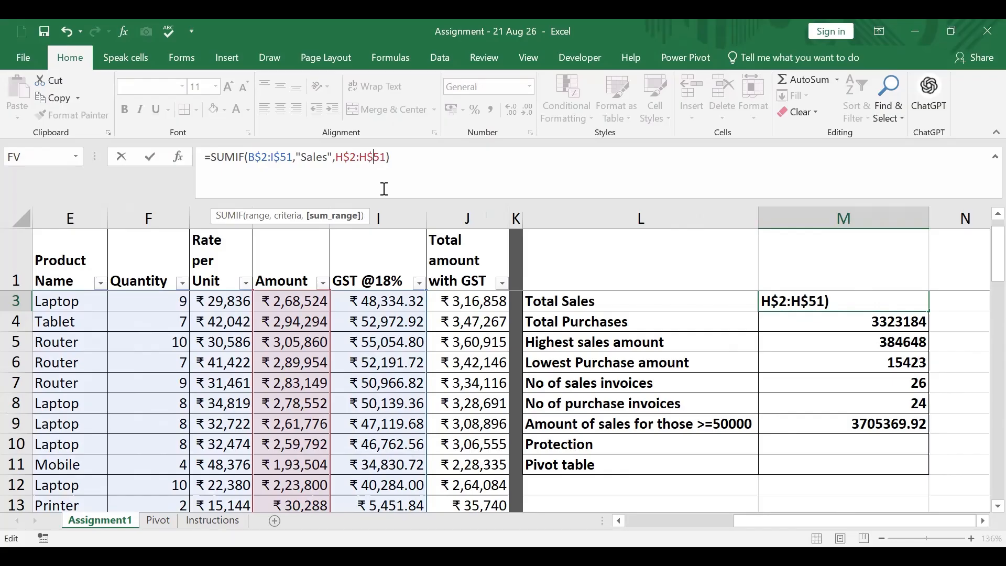
pyautogui.press('Return')
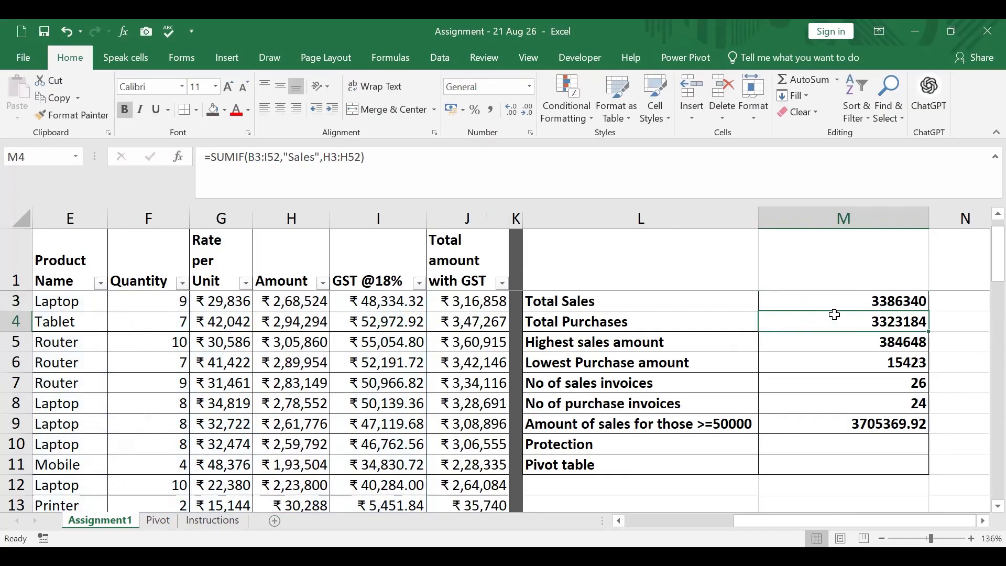
# Copy the Total Sales formula down to Total Purchases in M4 and change its SUMIF criterion to "Purchase"
pyautogui.click(858, 302)
pyautogui.moveTo(929, 311); pyautogui.dragTo(928, 327)
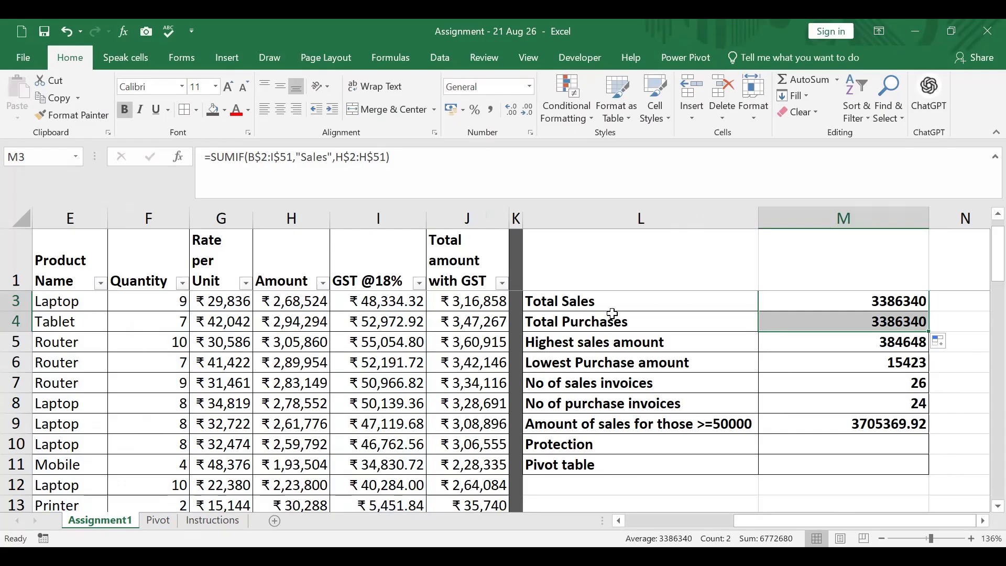
pyautogui.click(873, 322)
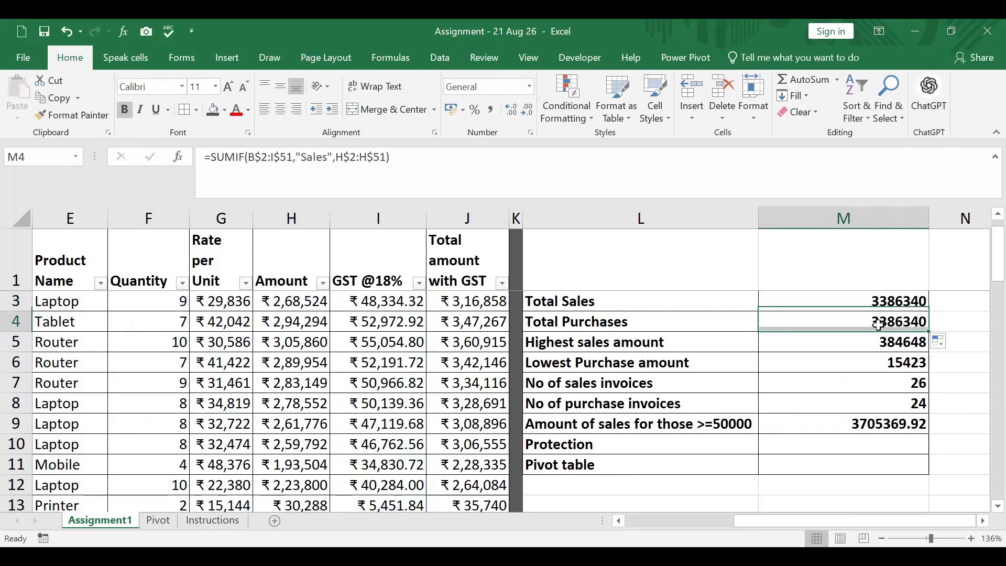
pyautogui.click(332, 185)
pyautogui.press('Left')
pyautogui.press('Left')
pyautogui.press('Left')
pyautogui.press('Left')
pyautogui.press('Left')
pyautogui.press('Left')
pyautogui.press('Left')
pyautogui.press('Left')
pyautogui.press('Left')
pyautogui.press('Left')
pyautogui.press('Left')
pyautogui.press('Left')
pyautogui.press('Left')
pyautogui.press('Left')
pyautogui.press('Left')
pyautogui.press('Left')
pyautogui.write('Purchase')
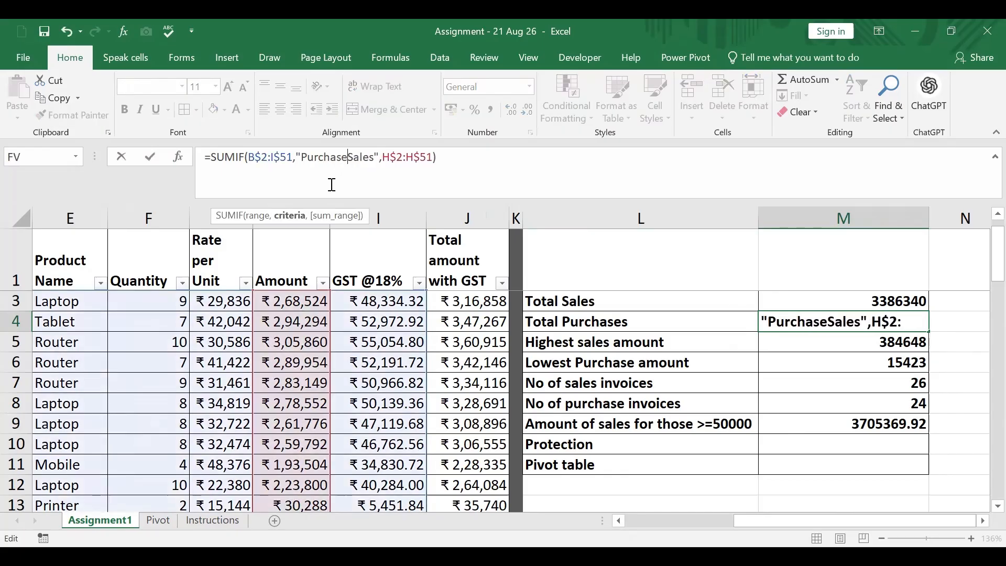
pyautogui.press('Delete')
pyautogui.press('Delete')
pyautogui.press('Delete')
pyautogui.press('Delete')
pyautogui.press('Delete')
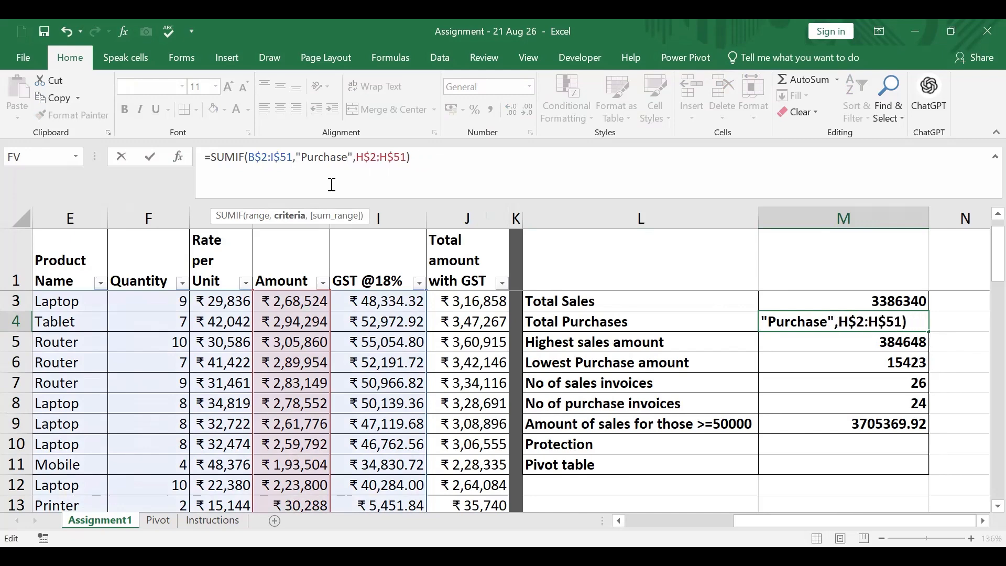
pyautogui.click(649, 343)
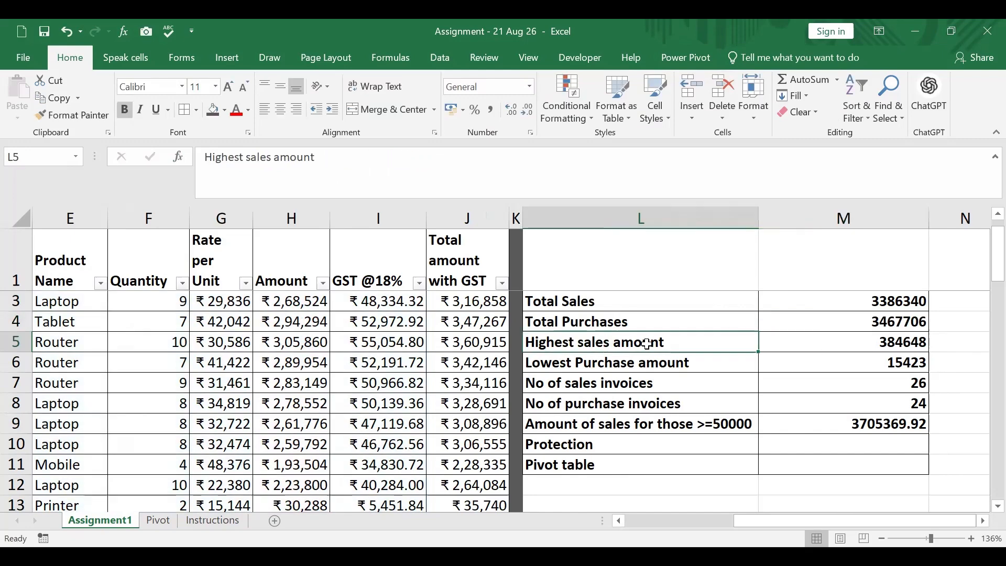
# Review the MAXIFS function arguments behind the Highest sales amount in M5
pyautogui.click(864, 345)
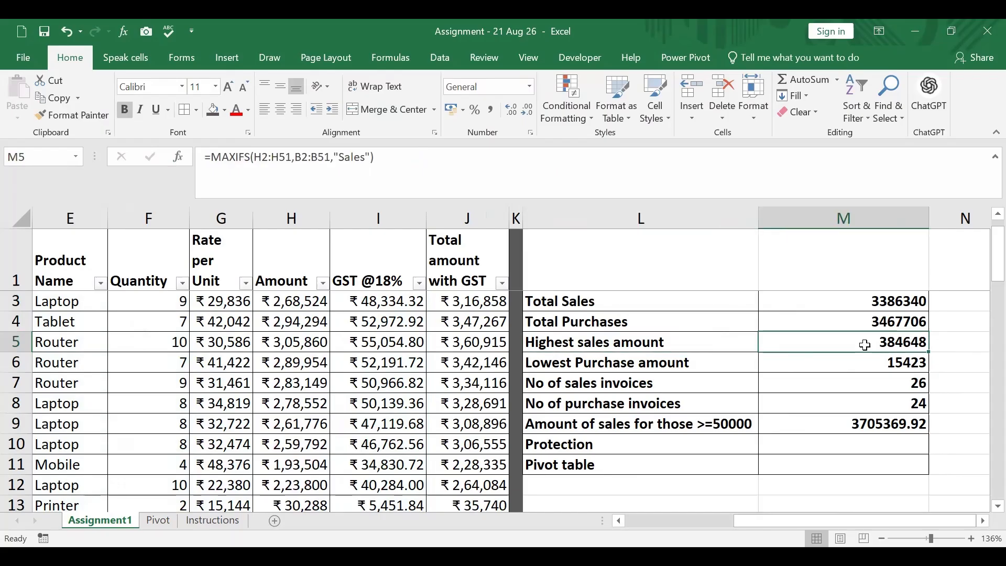
pyautogui.click(178, 157)
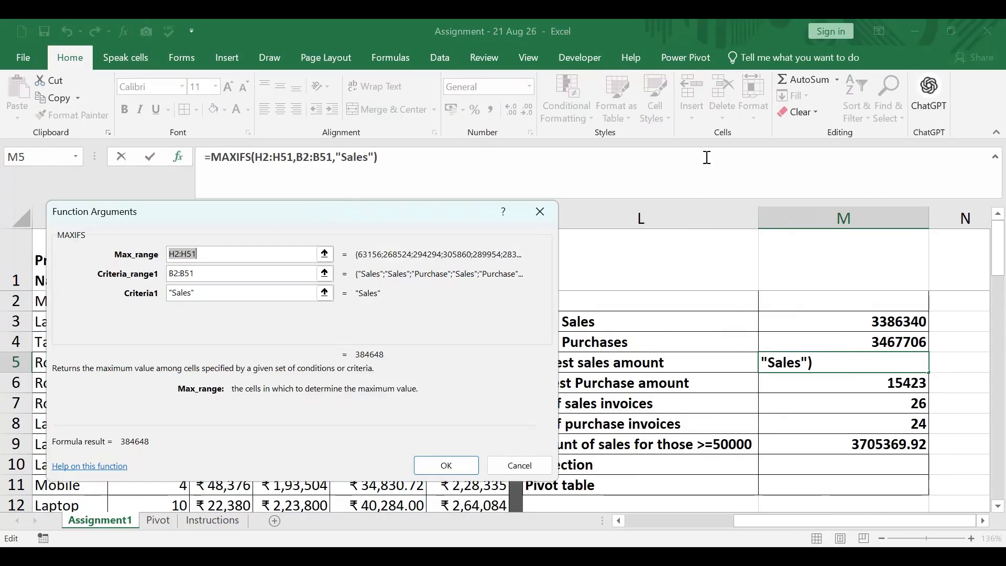
pyautogui.moveTo(354, 210); pyautogui.dragTo(807, 108)
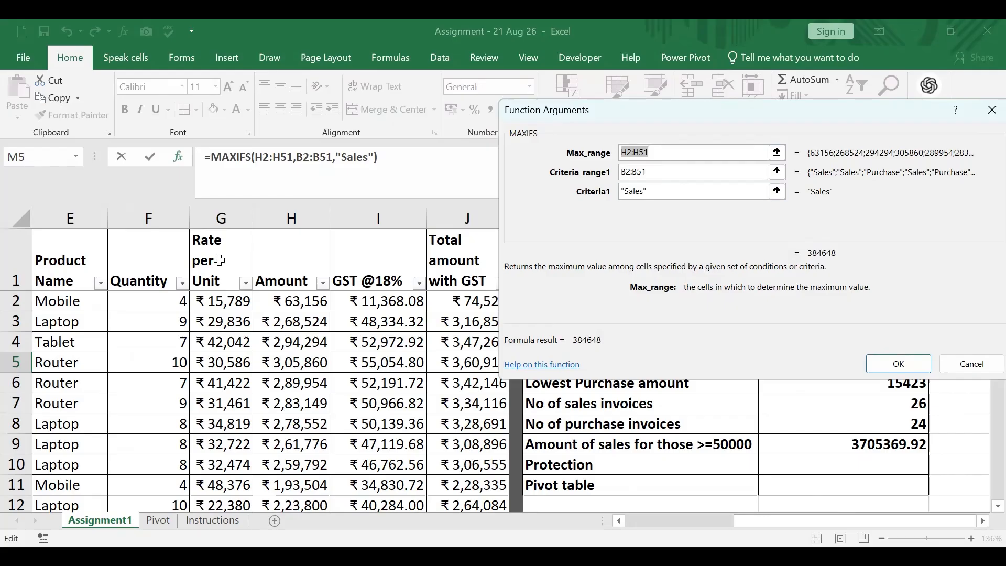
pyautogui.moveTo(766, 521)
pyautogui.mouseDown()
pyautogui.moveTo(621, 522)
pyautogui.moveTo(787, 522)
pyautogui.mouseUp()
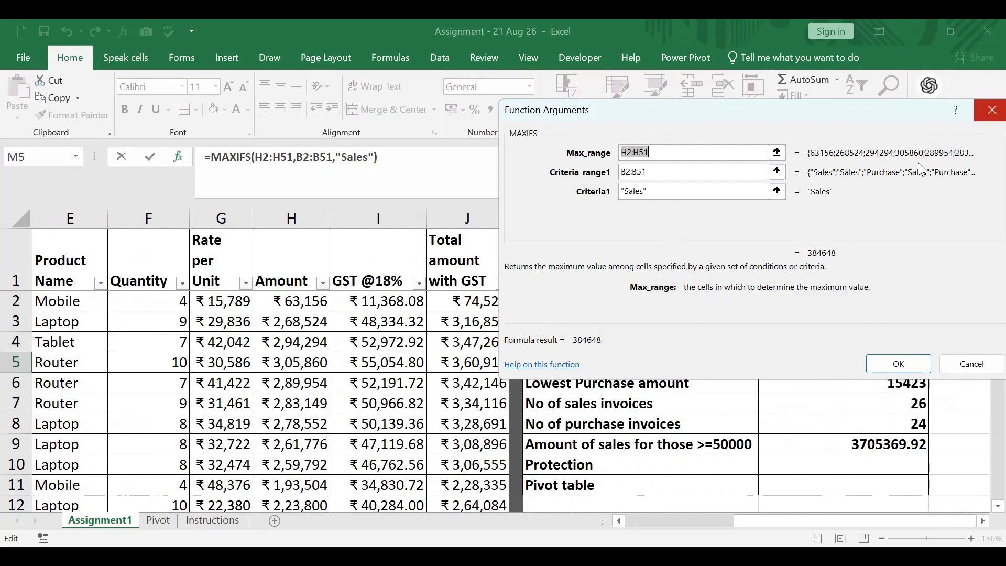
pyautogui.click(911, 361)
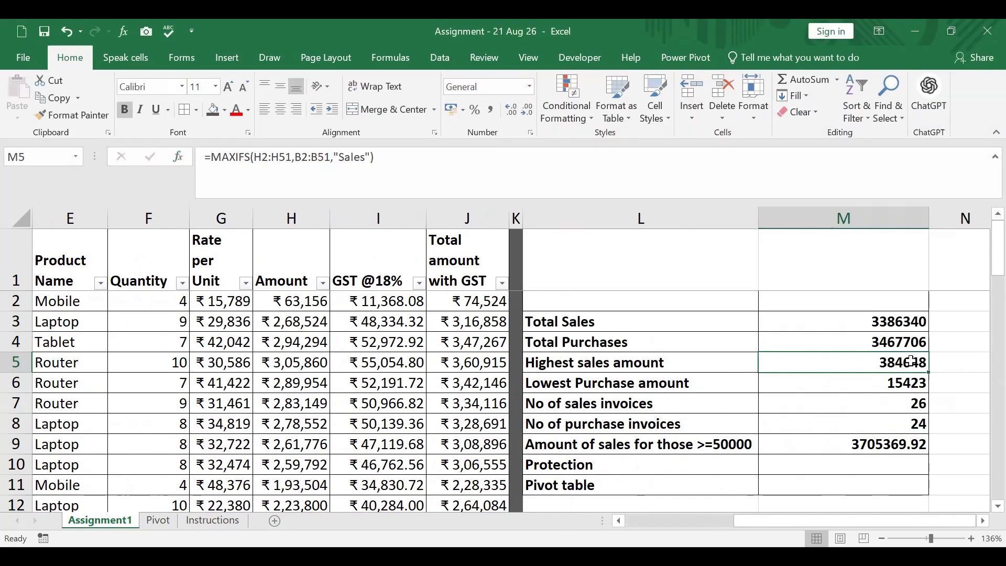
# Review the MINIFS function arguments behind the Lowest Purchase amount in M6
pyautogui.click(905, 383)
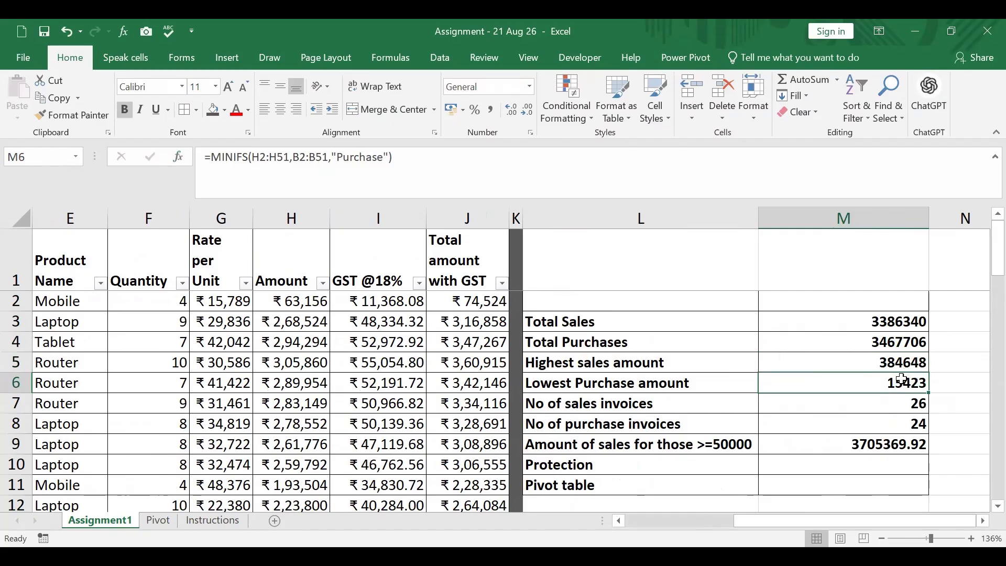
pyautogui.click(178, 157)
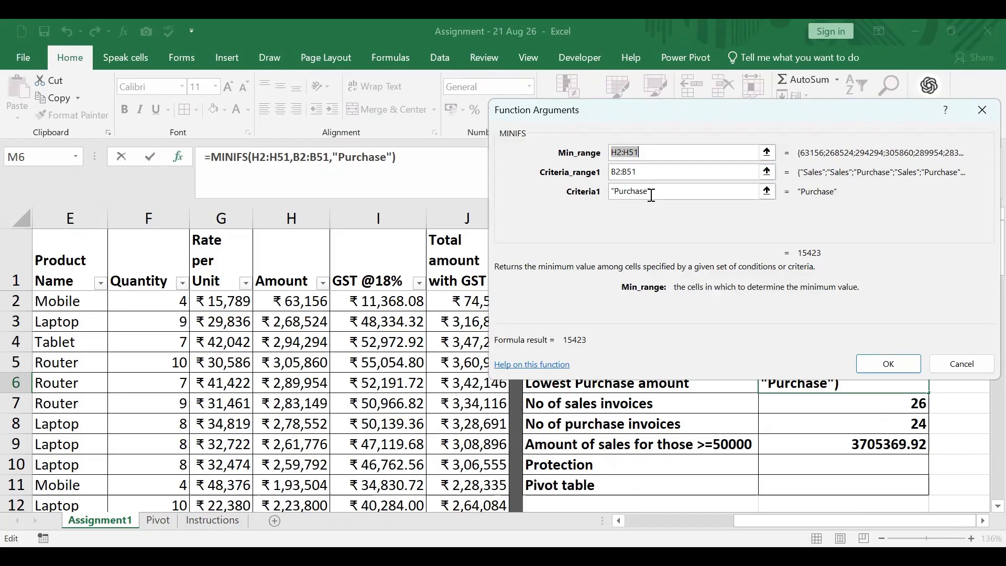
pyautogui.click(890, 362)
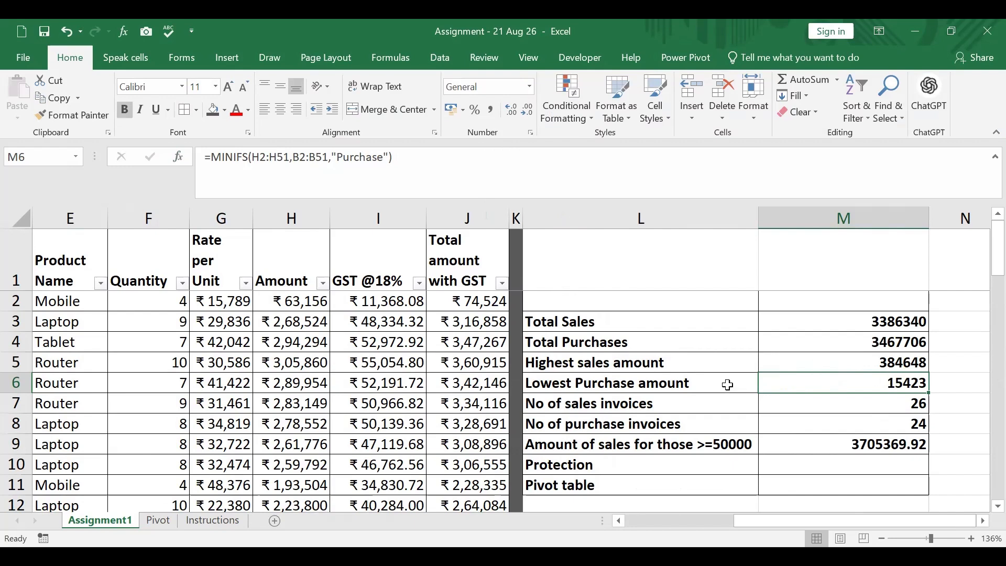
# Change the range of the COUNTIF formula for No of sales invoices in M7 to the Voucher Type column, B2:B51
pyautogui.click(715, 399)
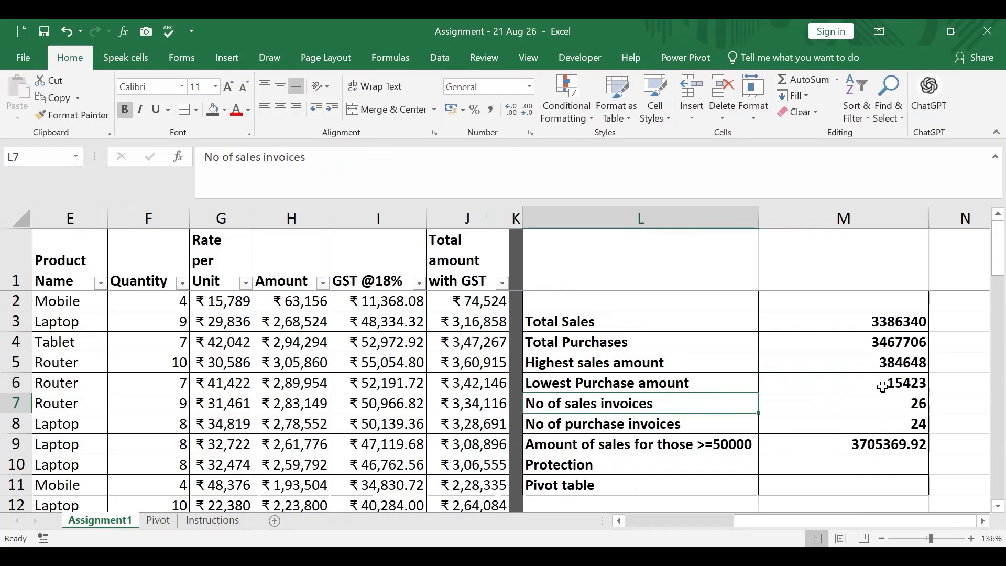
pyautogui.click(873, 401)
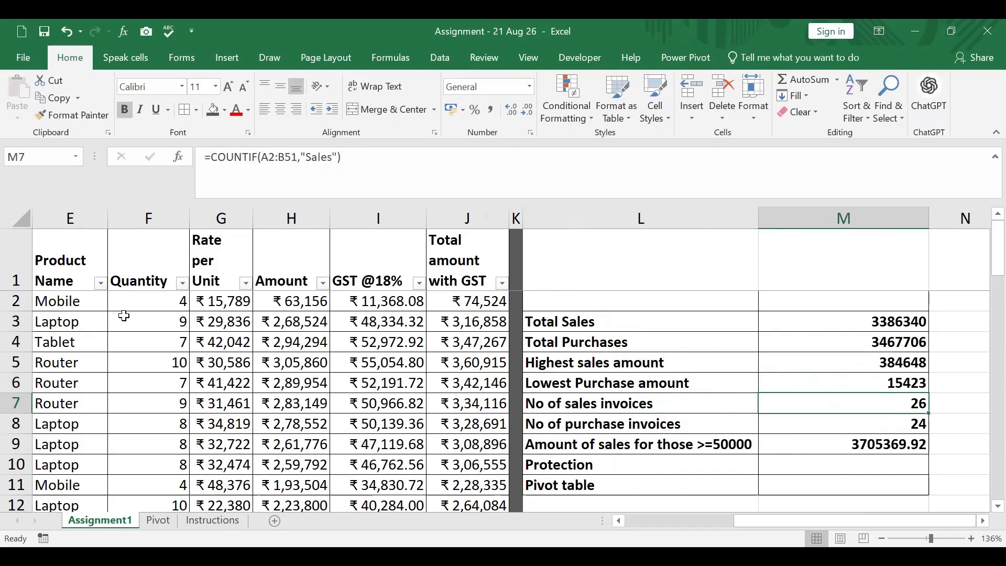
pyautogui.moveTo(785, 516); pyautogui.dragTo(644, 522)
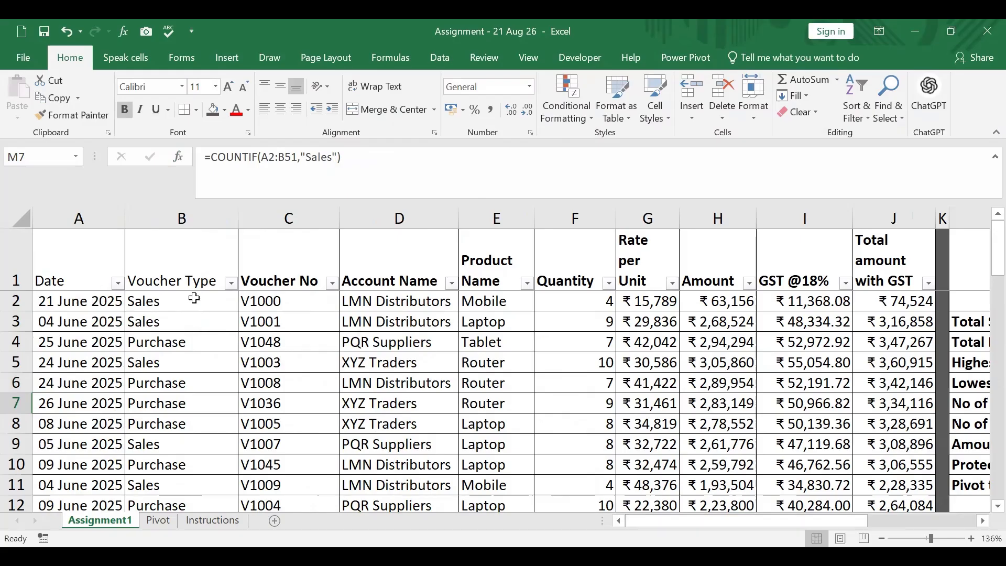
pyautogui.click(181, 161)
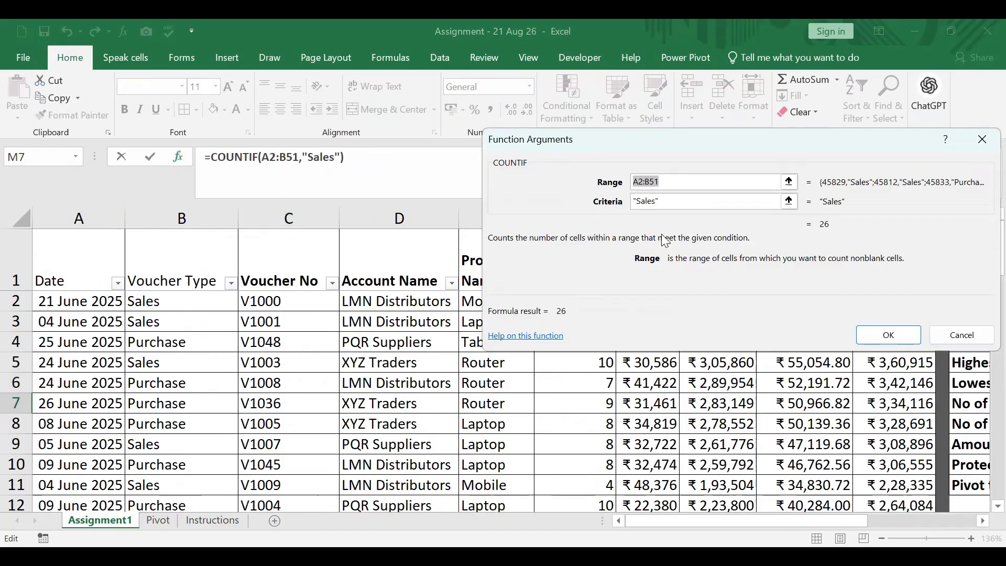
pyautogui.press('BackSpace')
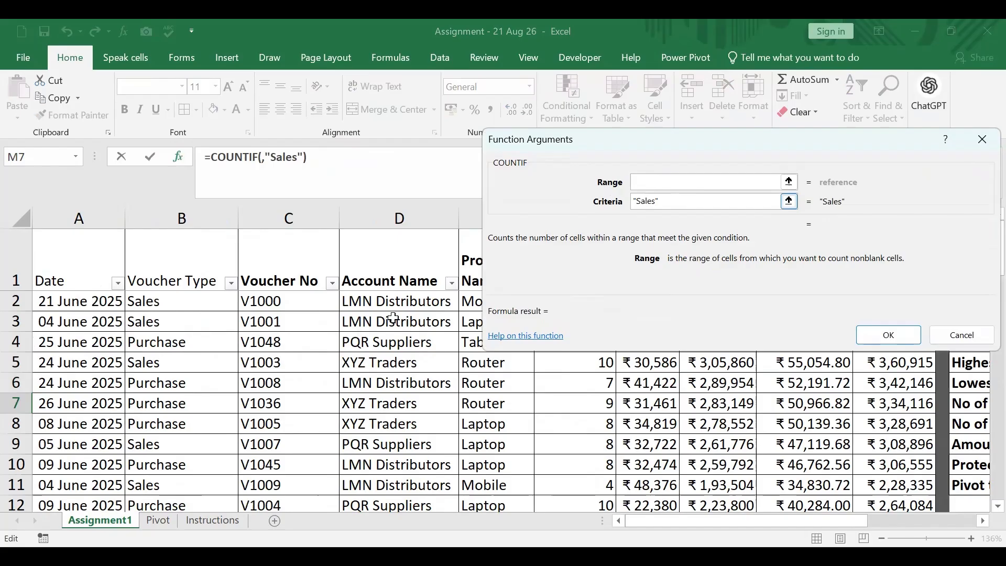
pyautogui.click(194, 298)
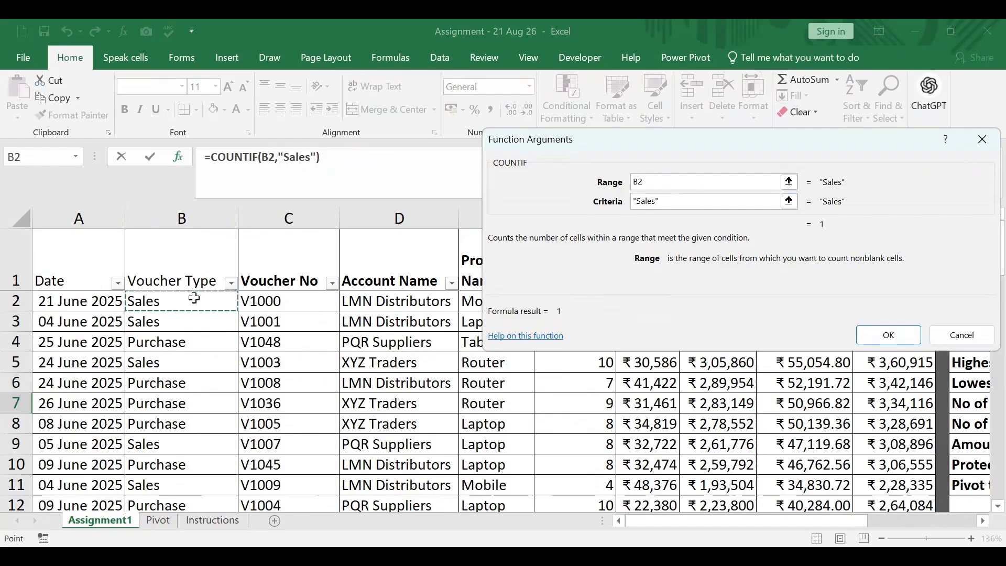
pyautogui.hotkey('ctrl', 'shift', 'Down')
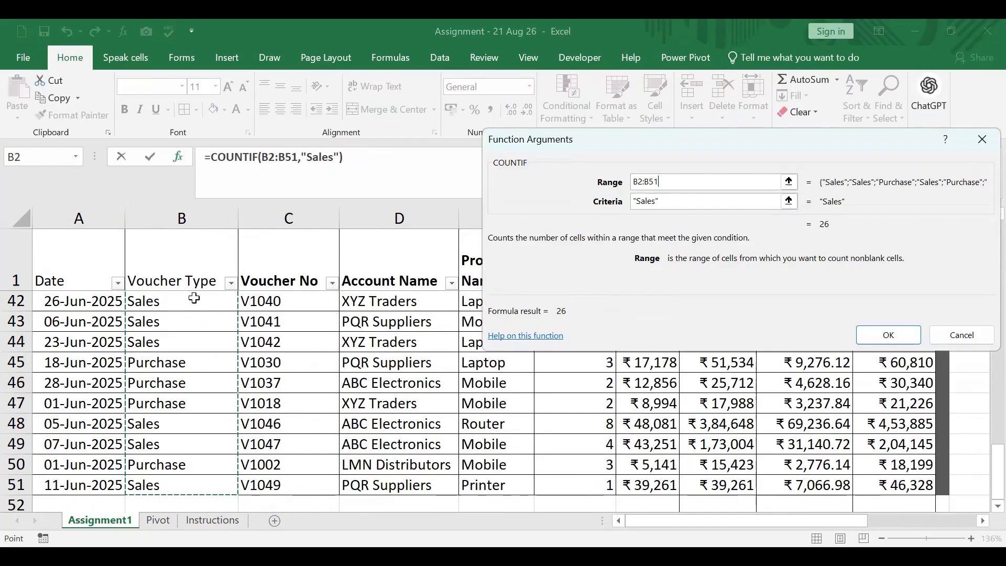
pyautogui.click(902, 337)
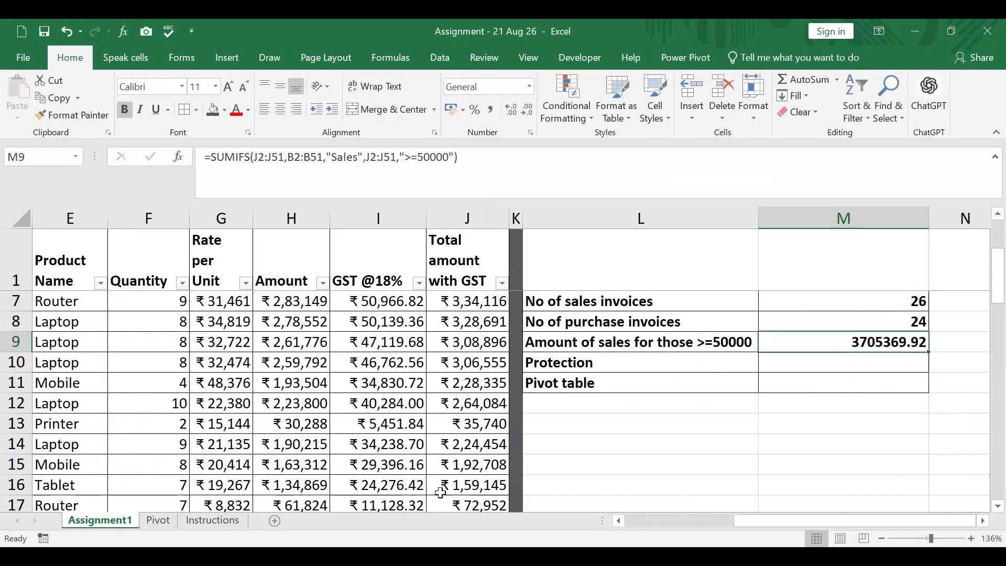
# Review the COUNTIF arguments for No of purchase invoices in M8 and compare the formula with the sales invoice count in M7
pyautogui.click(847, 304)
pyautogui.click(887, 325)
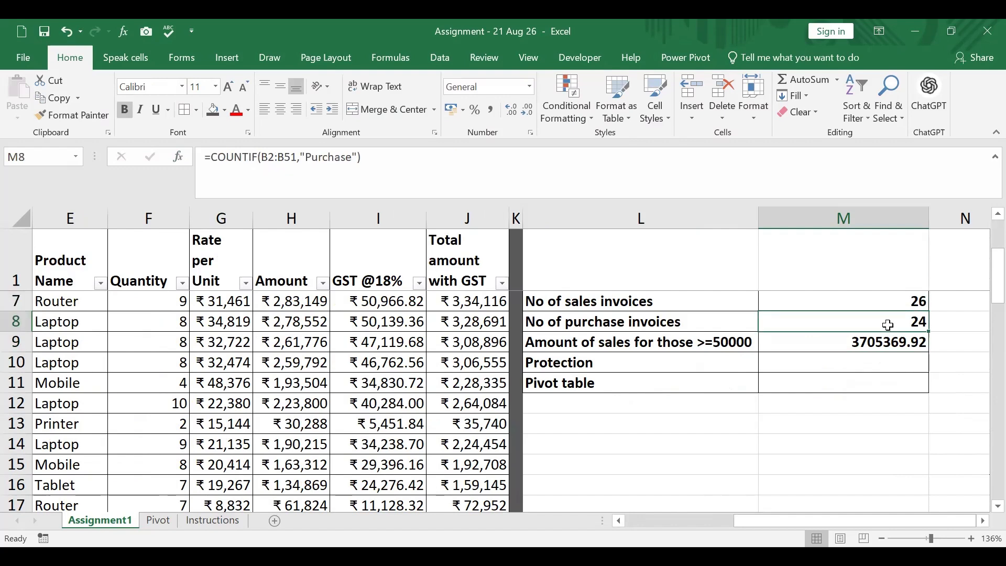
pyautogui.click(178, 157)
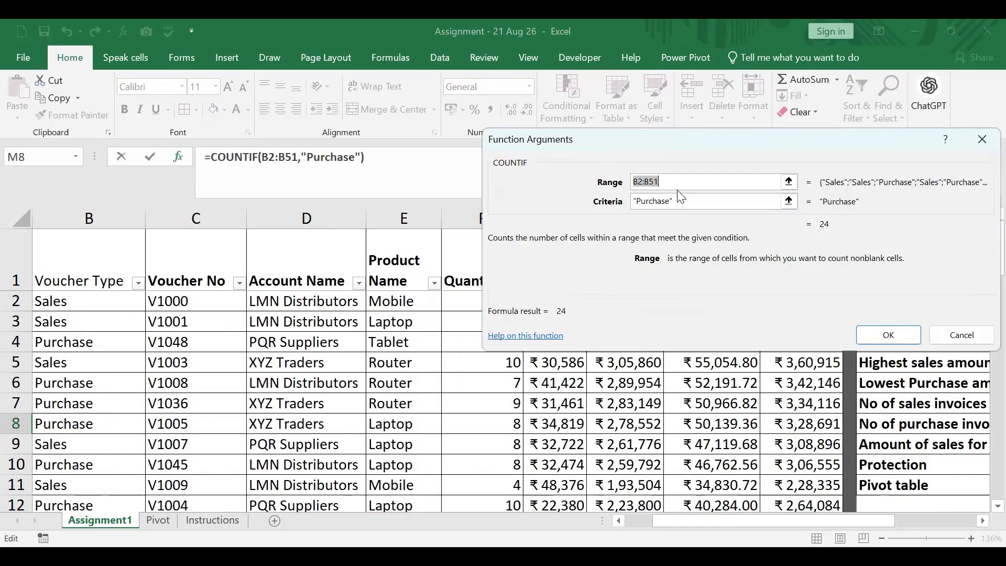
pyautogui.click(681, 204)
pyautogui.click(897, 332)
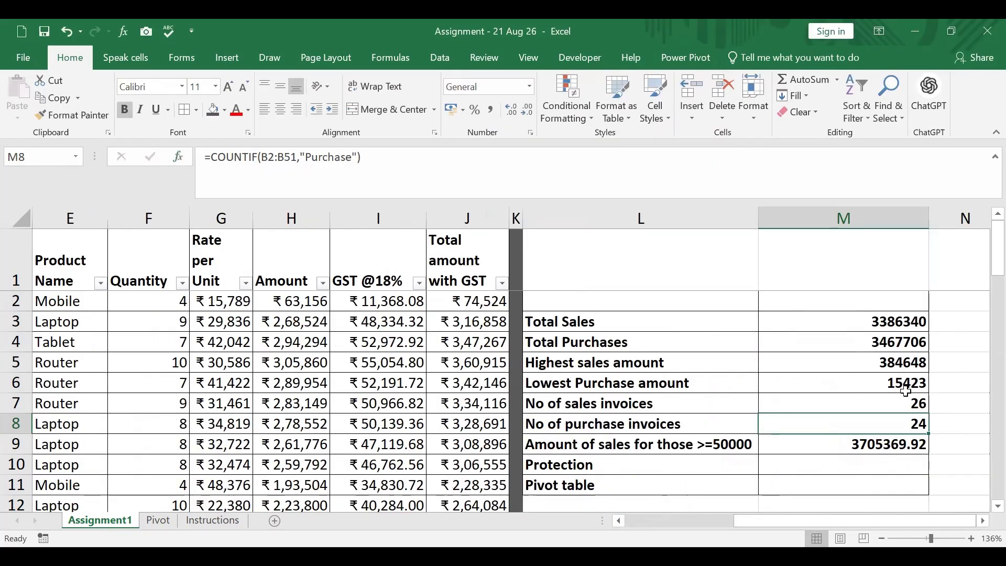
pyautogui.click(917, 403)
pyautogui.click(917, 424)
# Look through the voucher data and examine the SUMIFS arguments behind Amount of sales for those >=50000 in M9
pyautogui.hscroll(-3, 983, 251)
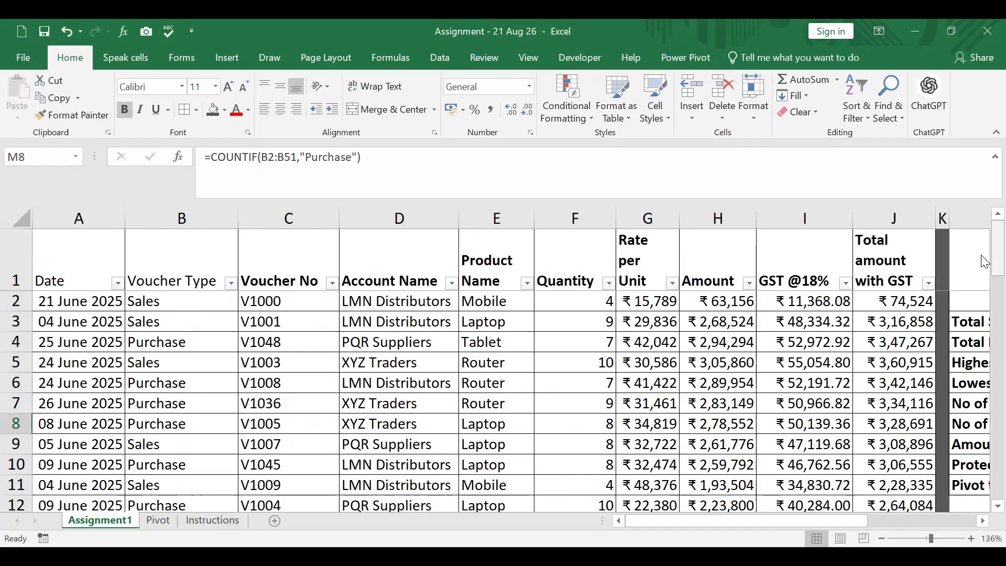
pyautogui.scroll(-13, 985, 458)
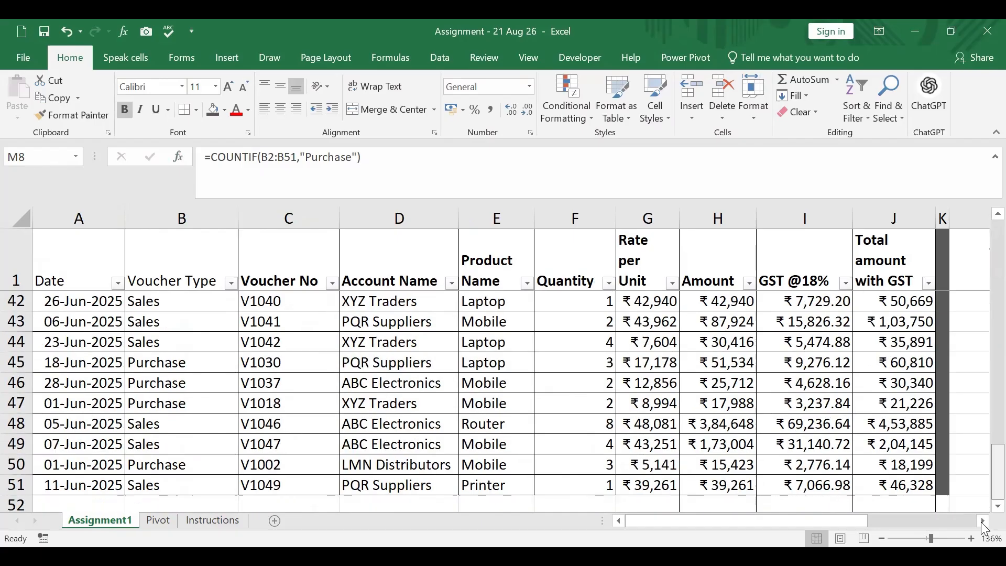
pyautogui.scroll(13, 986, 339)
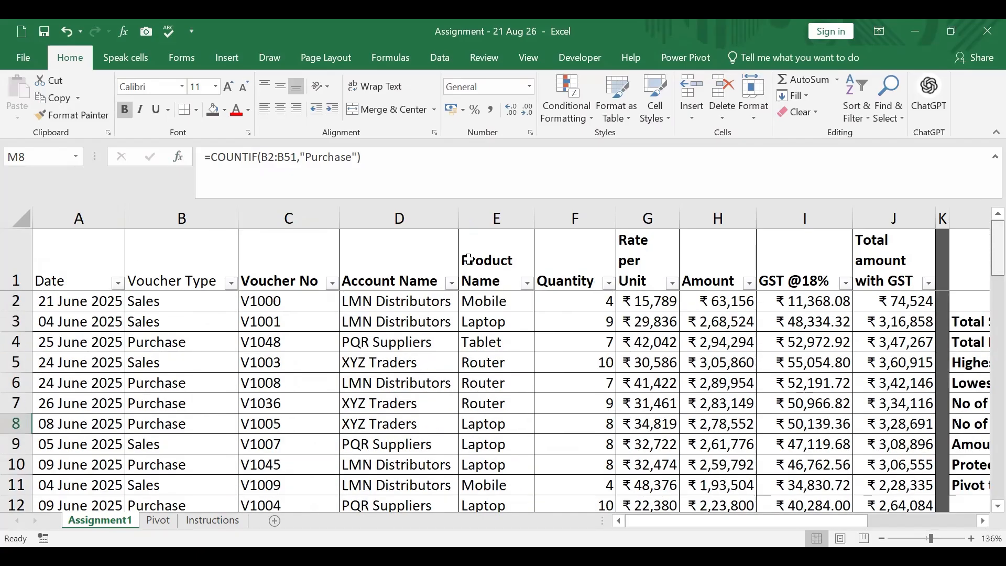
pyautogui.moveTo(660, 522); pyautogui.dragTo(765, 518)
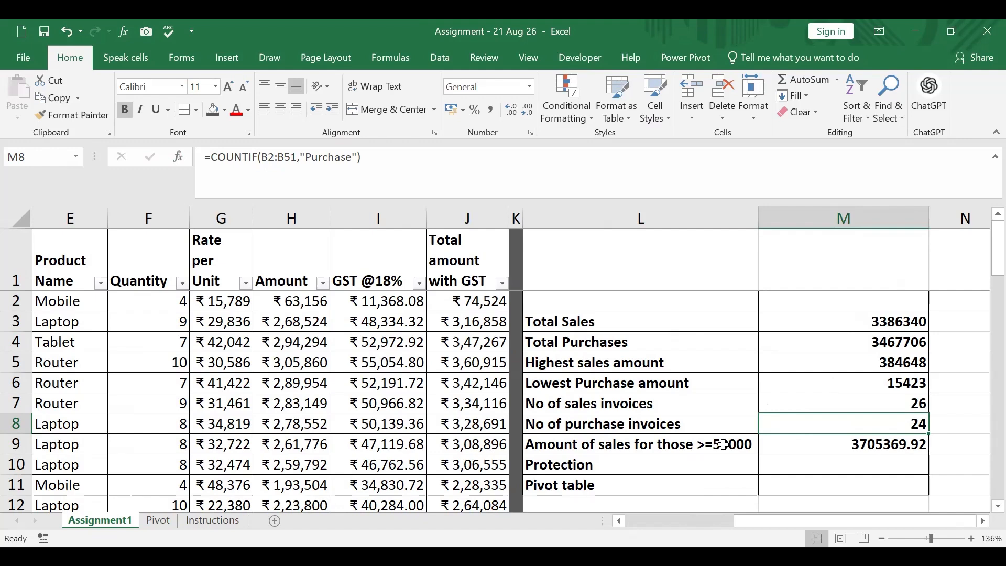
pyautogui.click(832, 444)
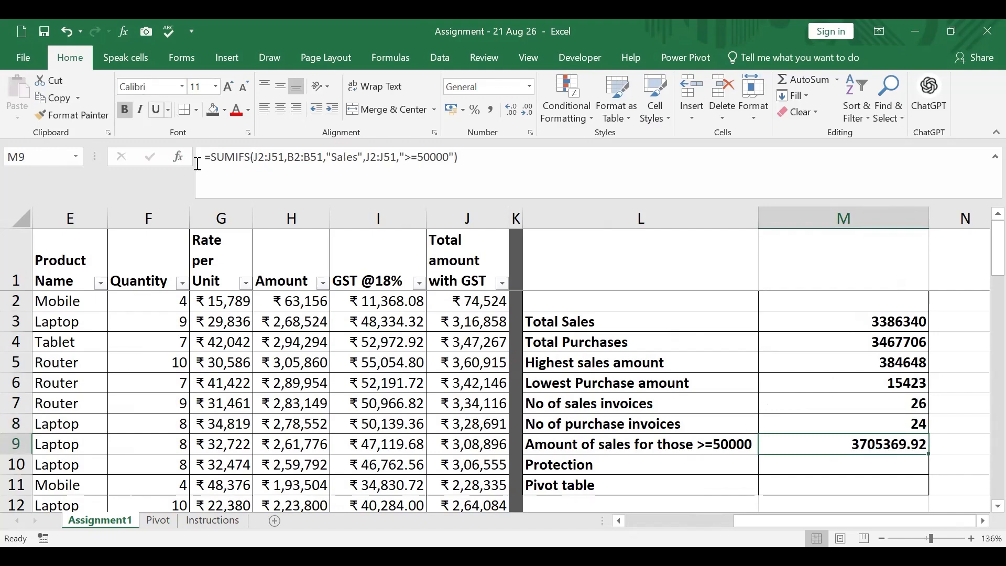
pyautogui.click(175, 157)
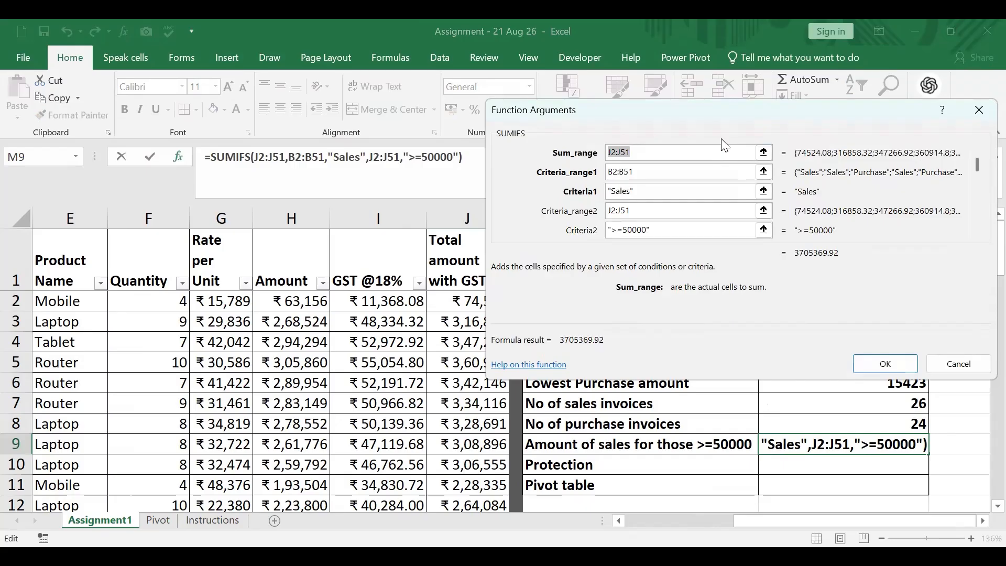
pyautogui.moveTo(724, 145); pyautogui.dragTo(849, 147)
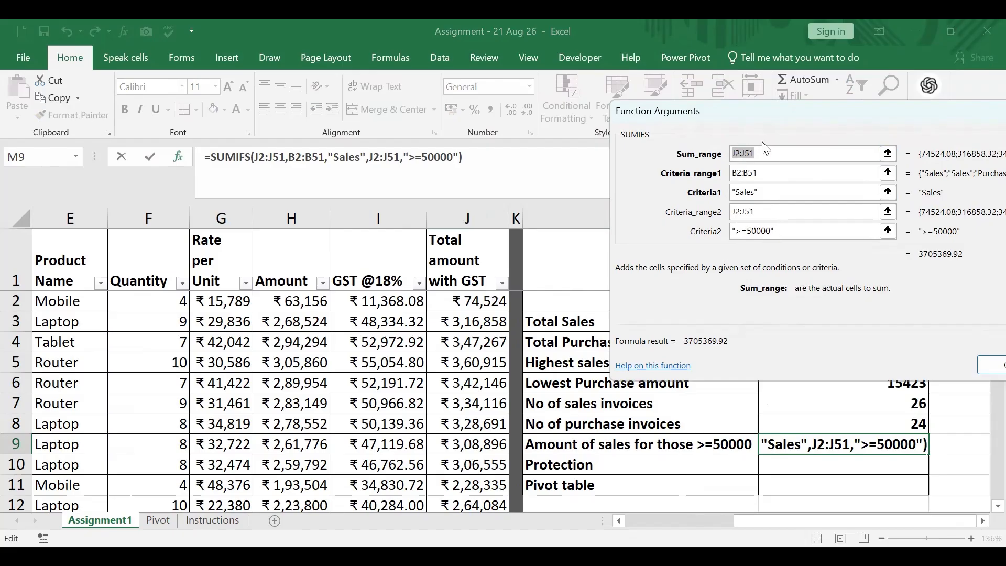
pyautogui.click(948, 361)
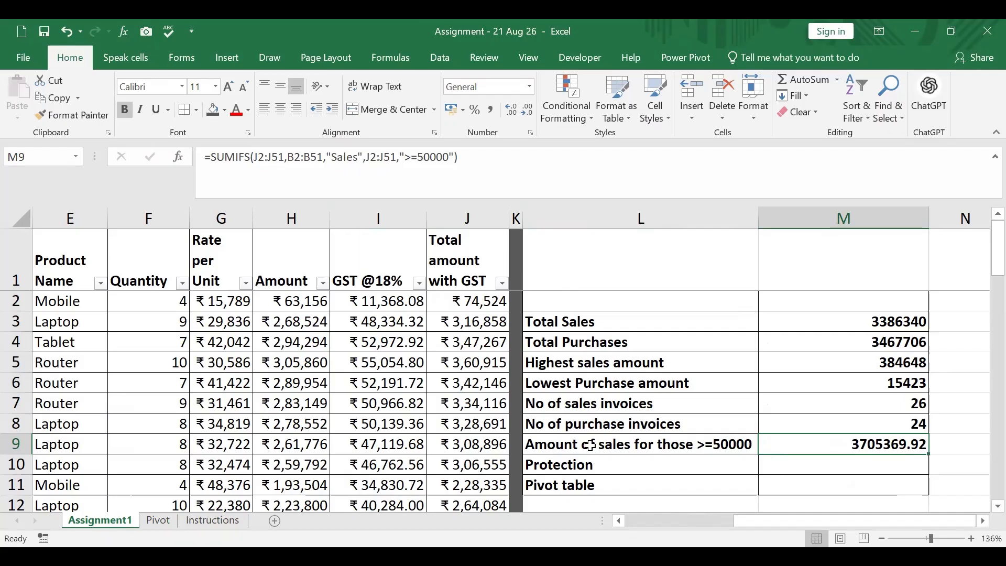
# Reword the label in L9 to "Amount of sales including GST for those >=50000"
pyautogui.click(621, 442)
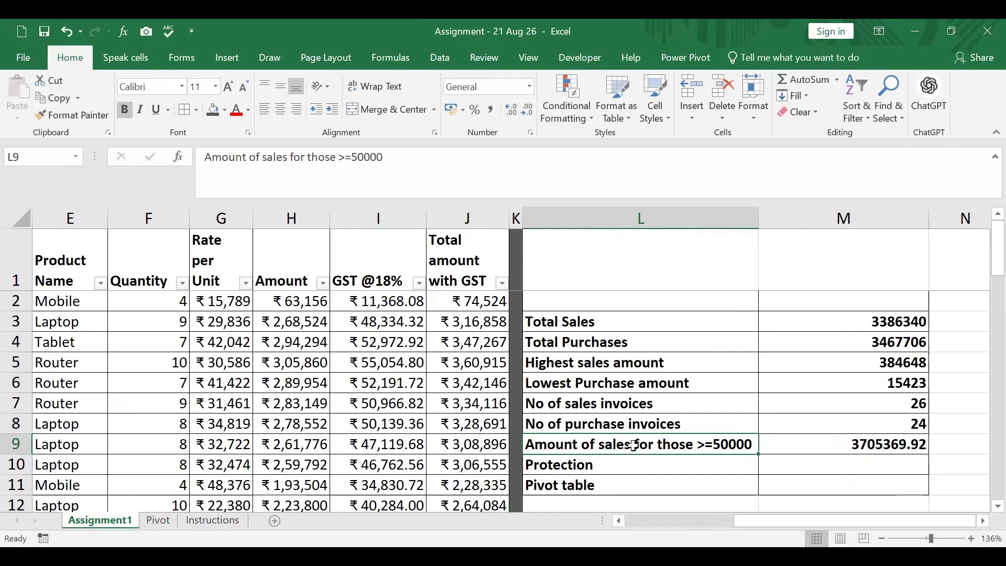
pyautogui.doubleClick(634, 445)
pyautogui.write('includin')
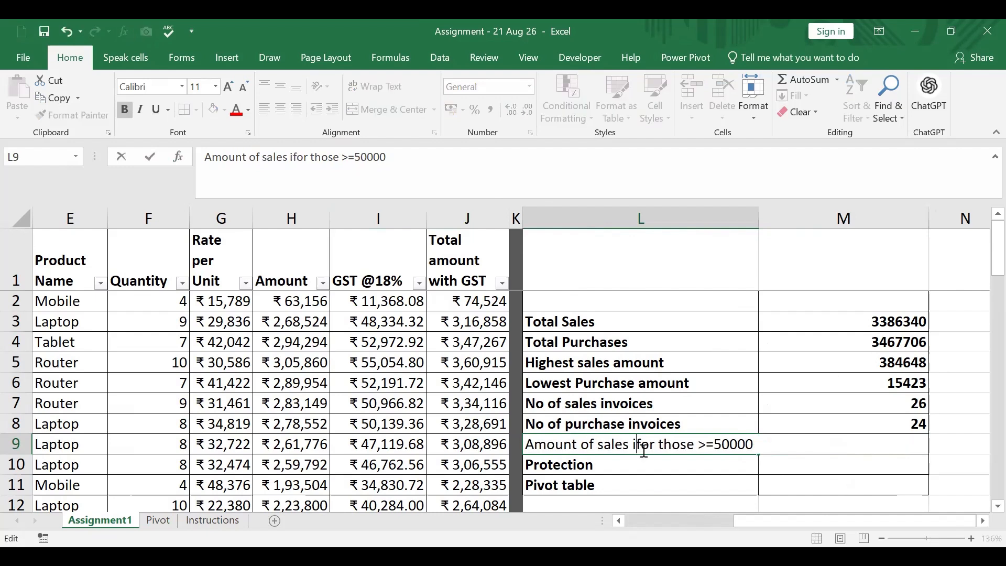
pyautogui.write('g ')
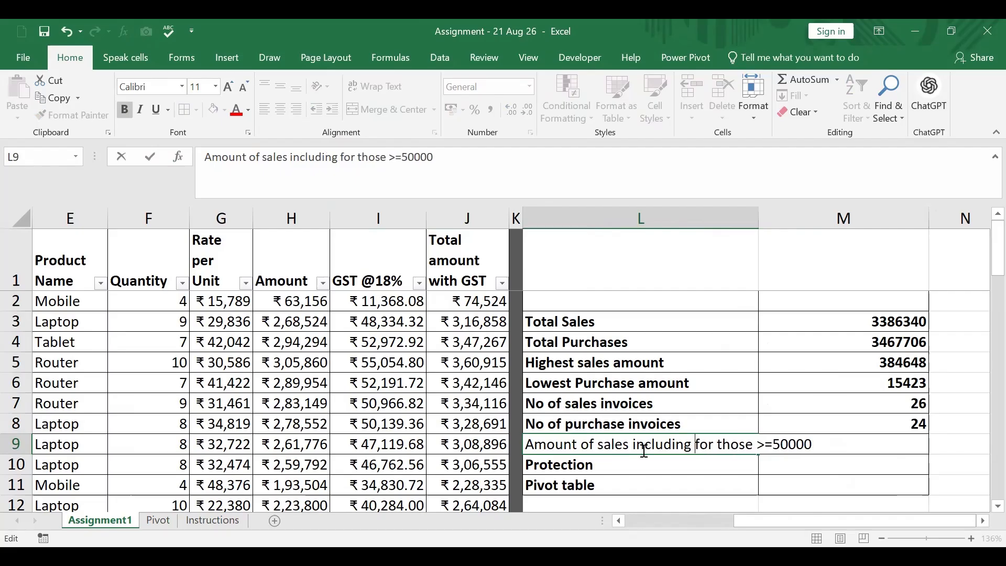
pyautogui.write('GST')
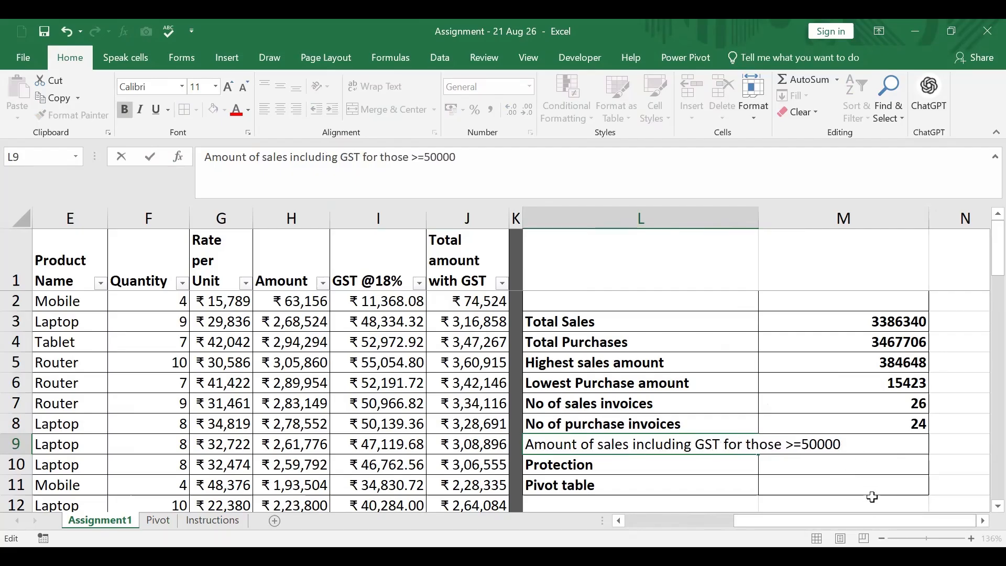
pyautogui.click(936, 466)
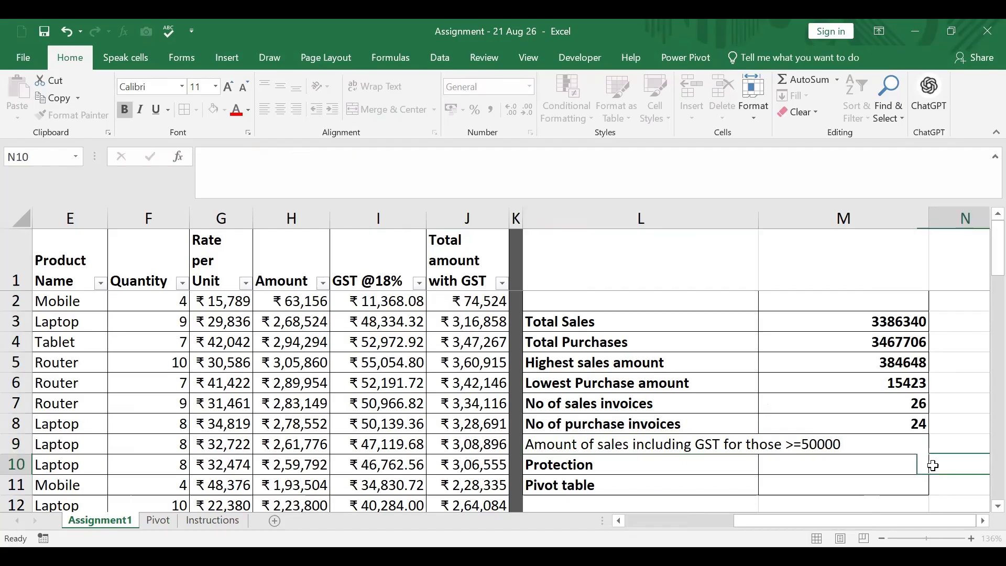
pyautogui.click(907, 443)
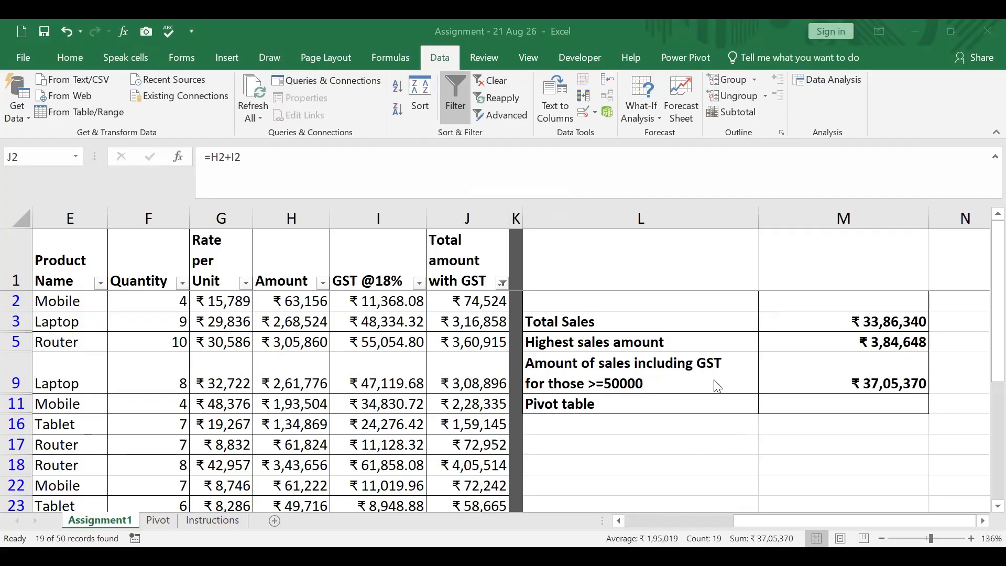
# Review the label in L9 and the SUMIFS formula in M9, and clear the filters from the voucher data
pyautogui.click(719, 385)
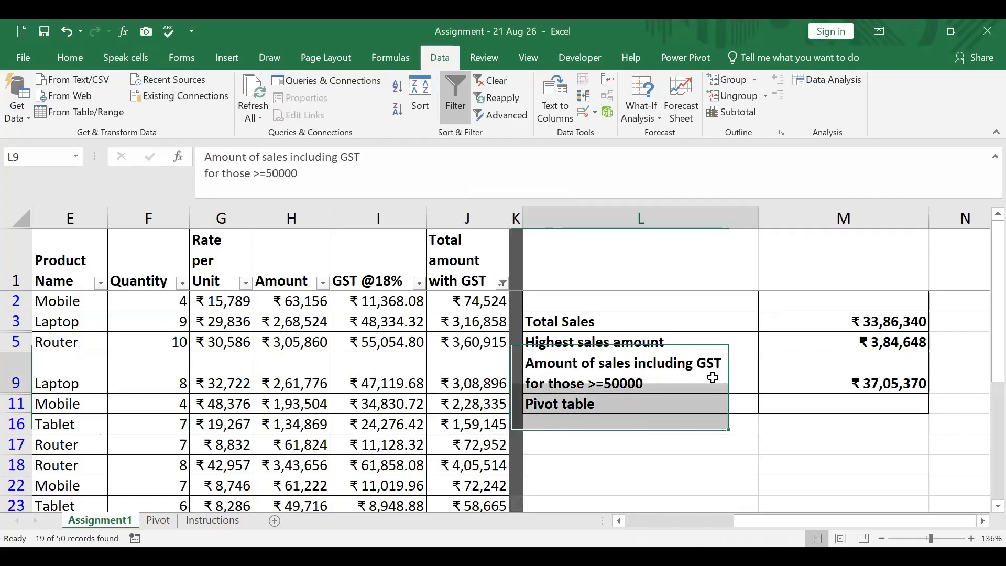
pyautogui.click(891, 379)
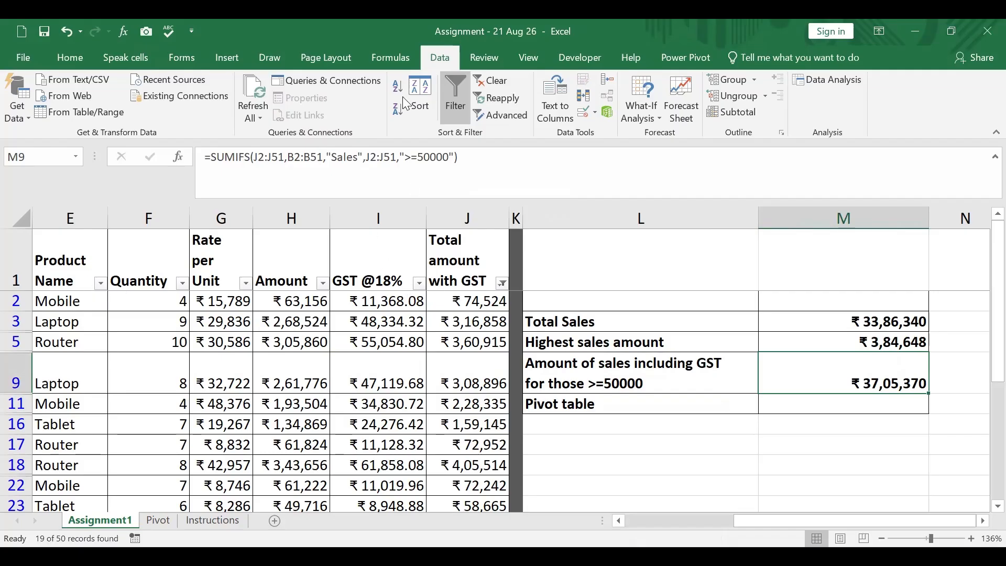
pyautogui.click(490, 81)
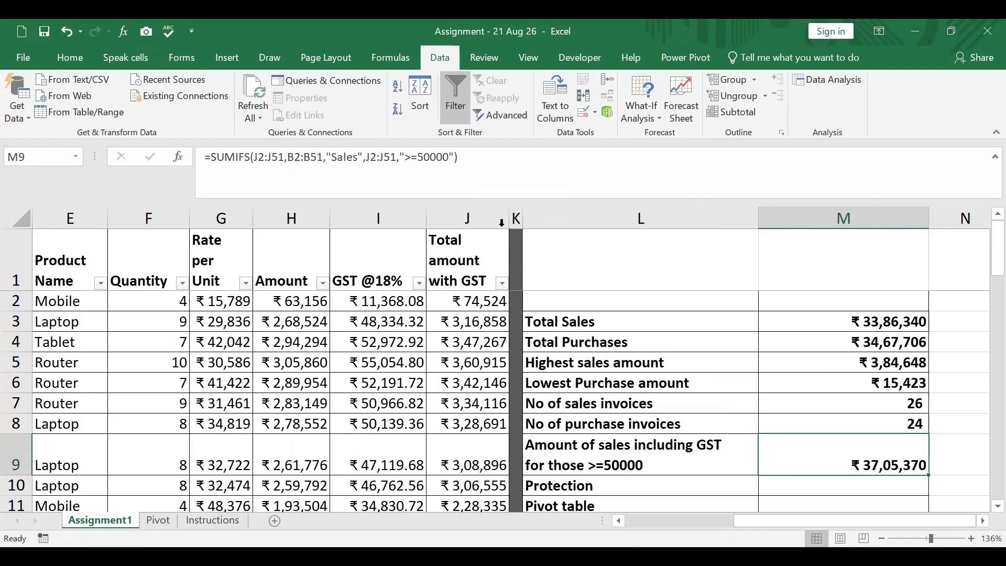
# Filter the Total amount with GST column to values greater than or equal to 50000
pyautogui.click(502, 283)
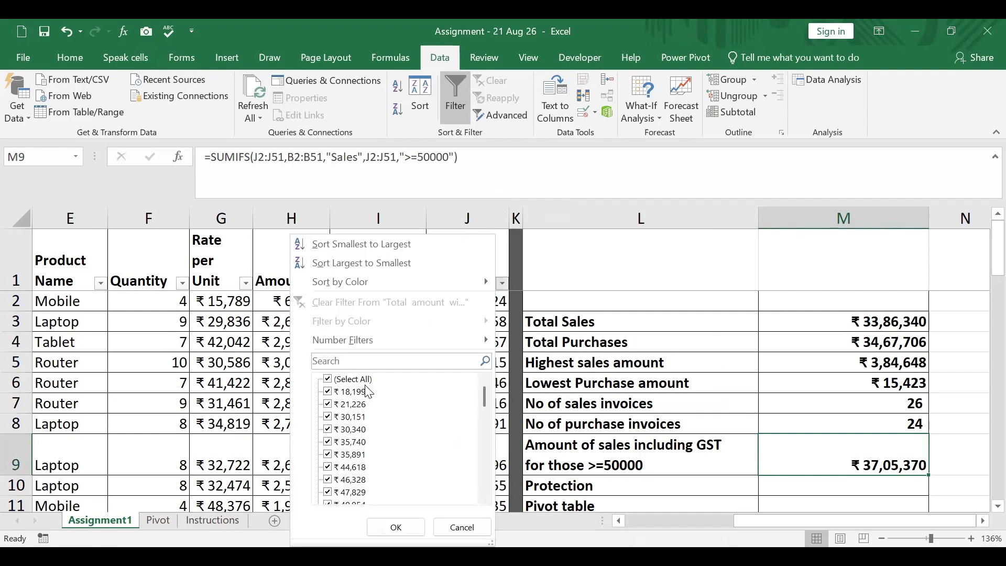
pyautogui.click(329, 379)
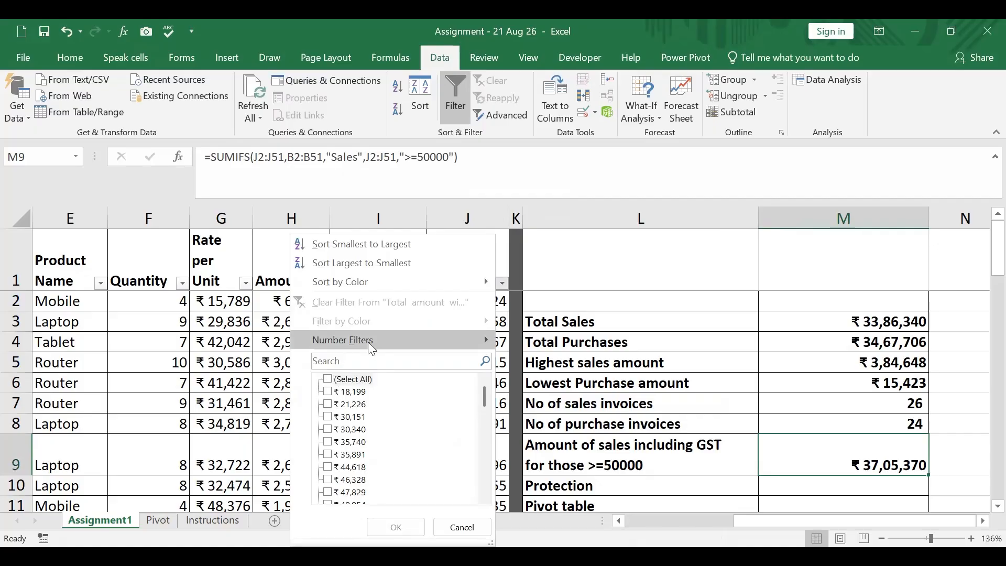
pyautogui.moveTo(368, 342)
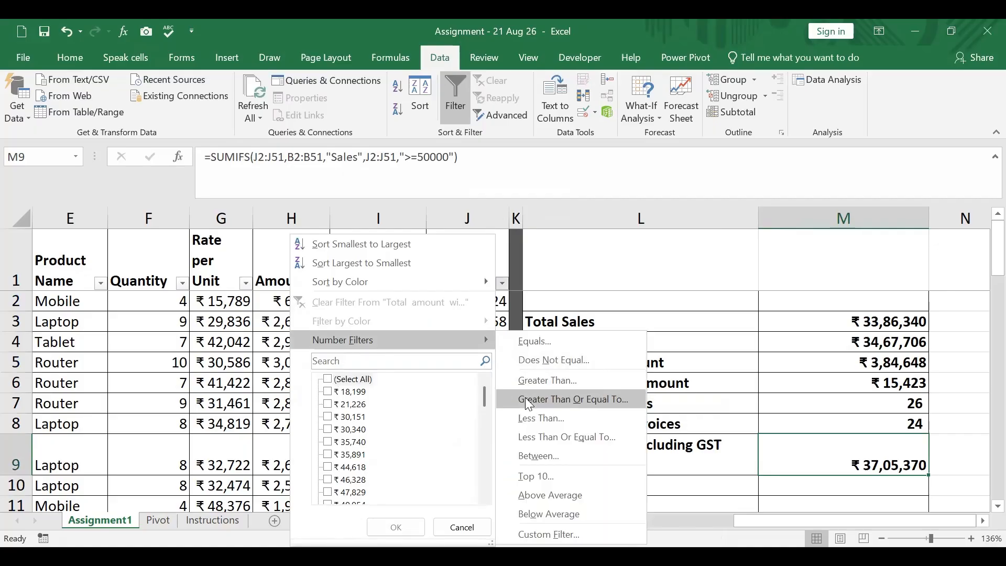
pyautogui.click(527, 400)
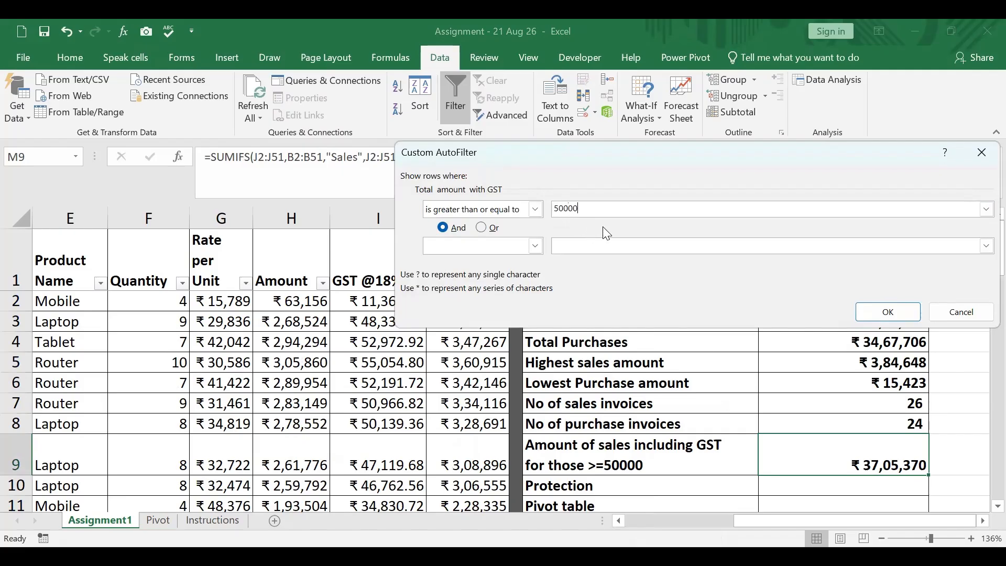
pyautogui.click(891, 313)
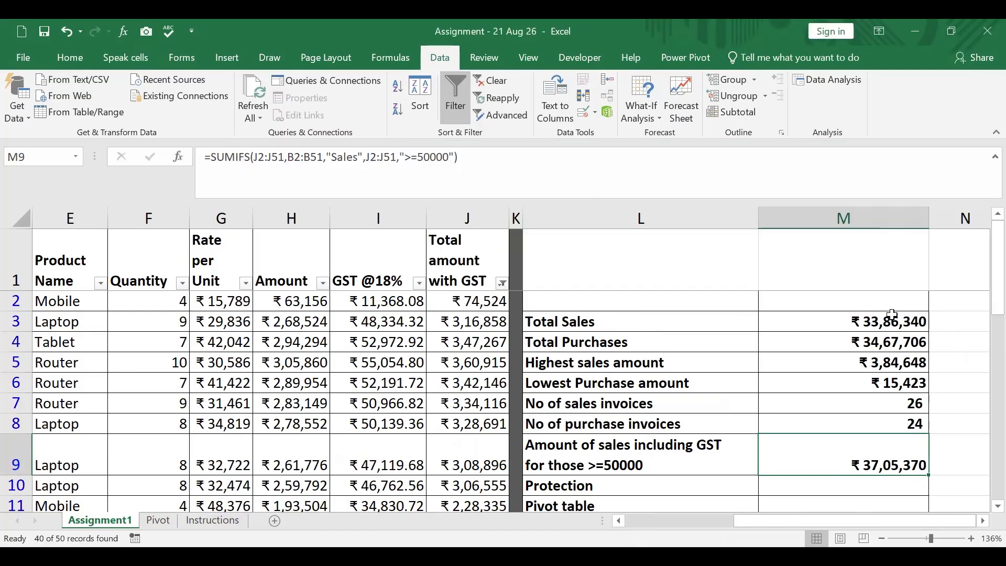
# Filter the Voucher Type column to show only Sales
pyautogui.click(672, 524)
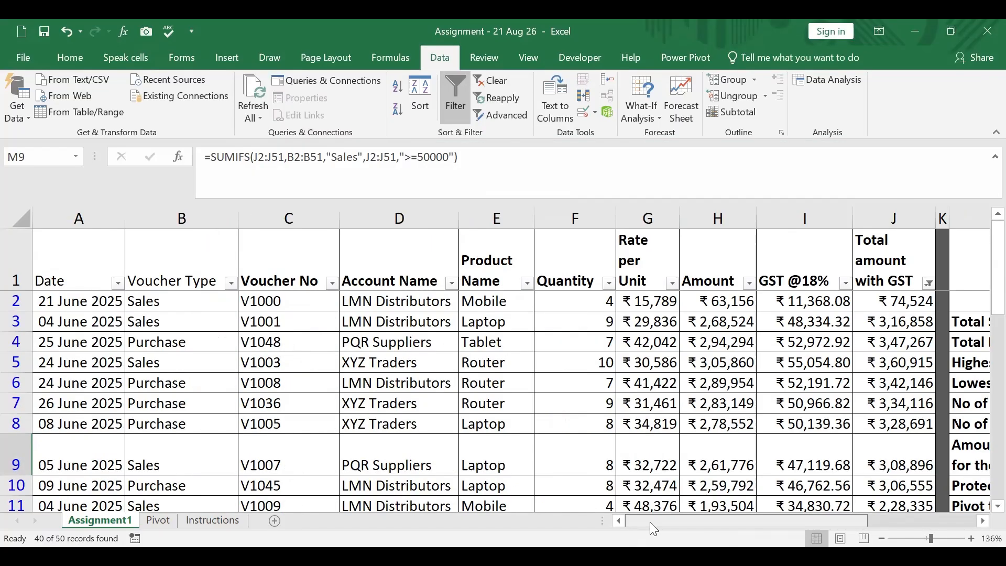
pyautogui.click(231, 283)
pyautogui.click(64, 380)
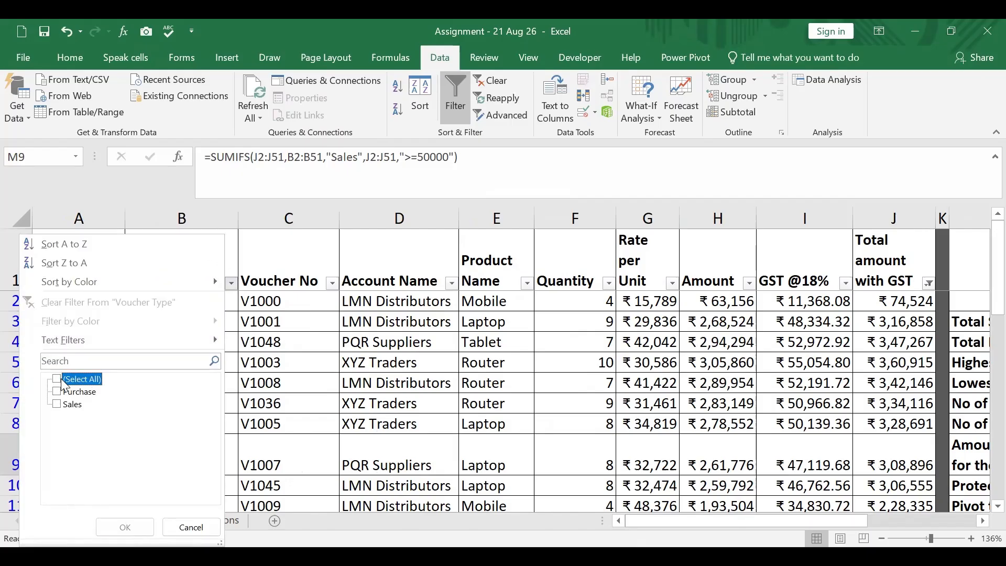
pyautogui.click(57, 405)
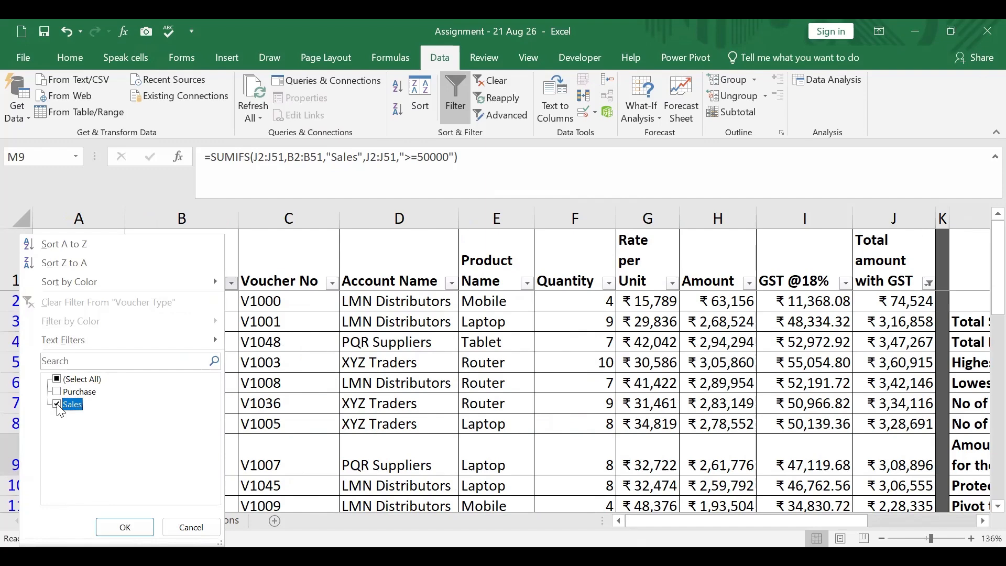
pyautogui.click(135, 527)
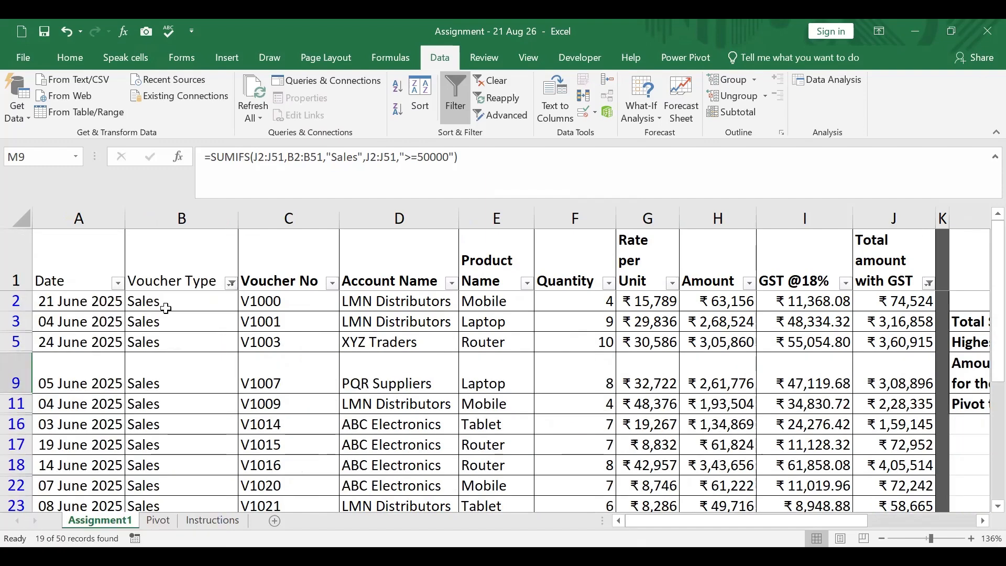
# Select the filtered values in the Total amount with GST column from J2 down and check their sum
pyautogui.scroll(-5, 163, 320)
pyautogui.scroll(6, 163, 319)
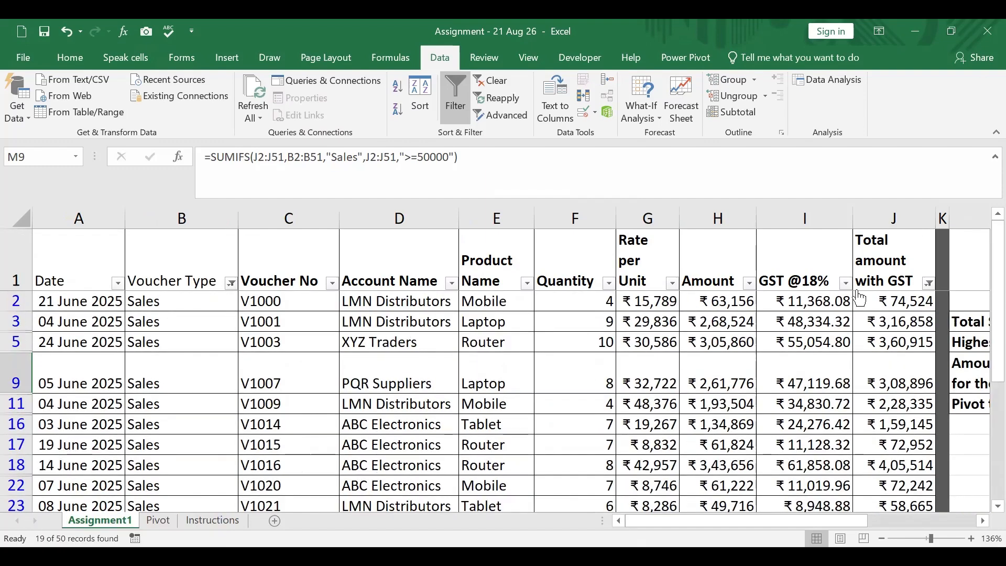
pyautogui.moveTo(915, 294); pyautogui.dragTo(789, 527)
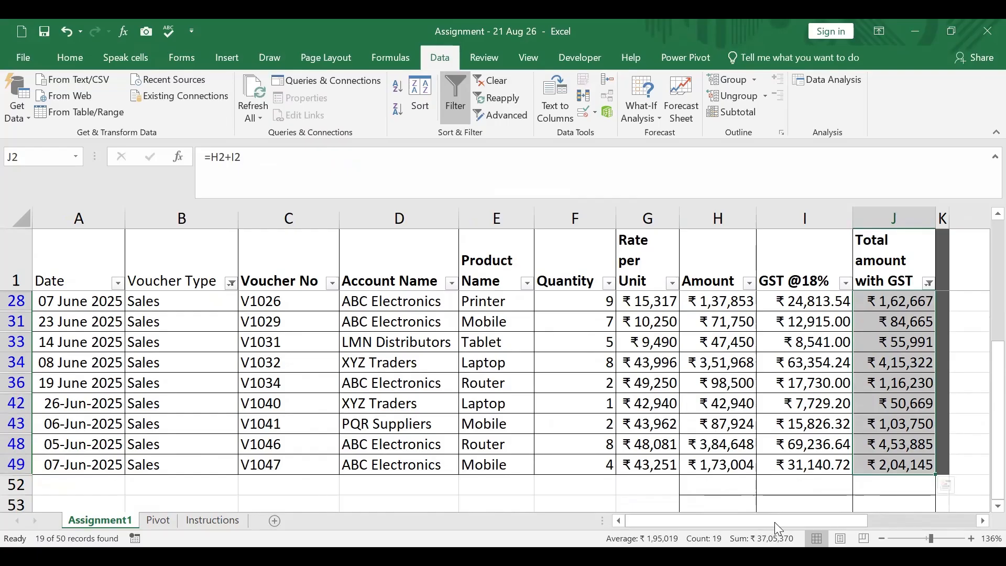
pyautogui.moveTo(830, 522); pyautogui.dragTo(894, 522)
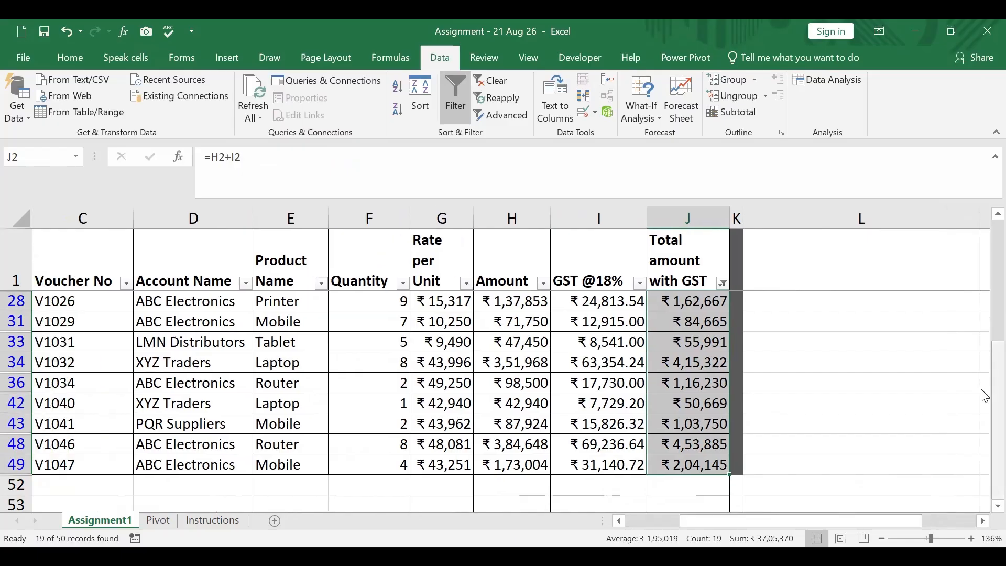
pyautogui.scroll(5, 985, 398)
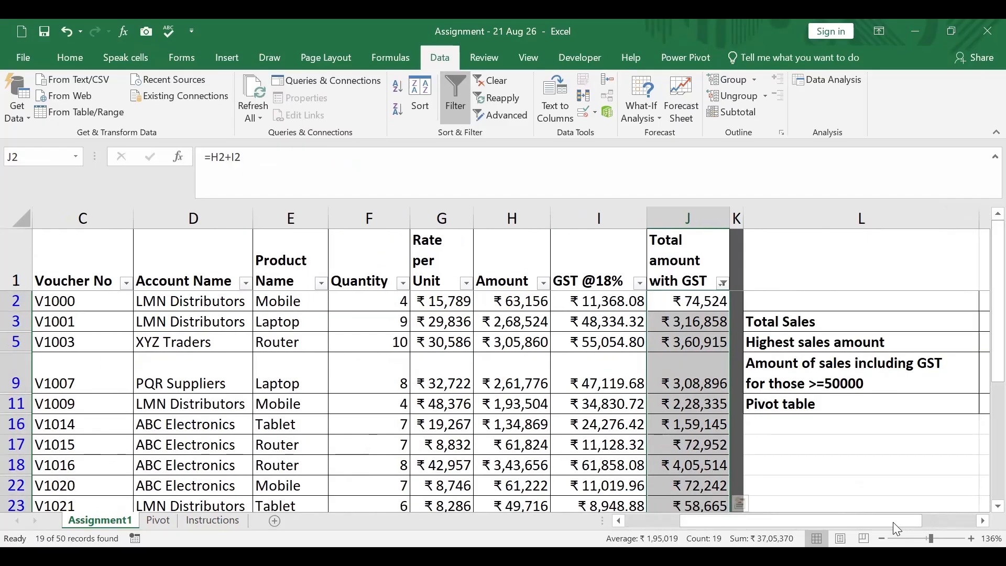
pyautogui.click(980, 518)
pyautogui.click(980, 519)
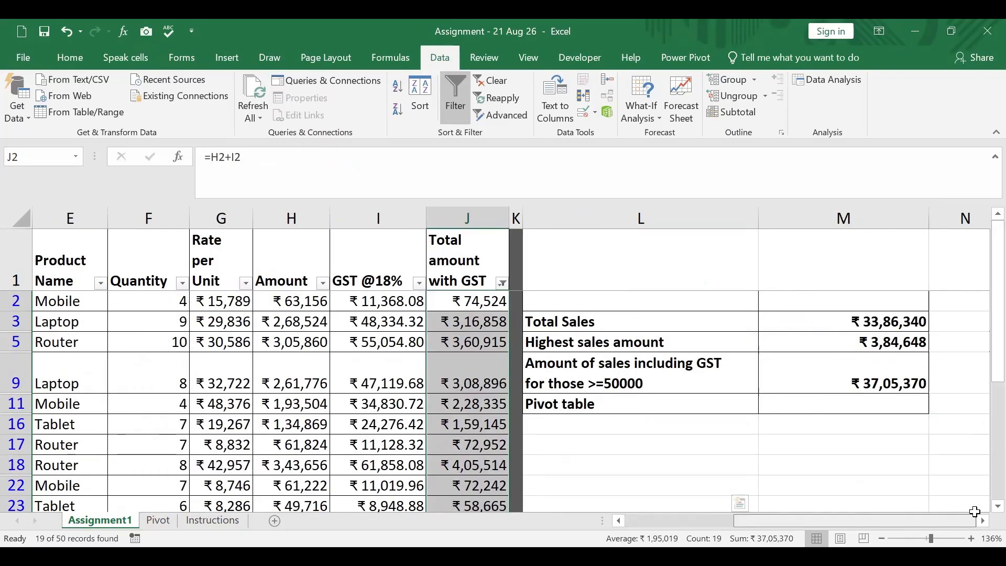
# Compare the filtered sum with the SUMIFS result in M9, and clear all filters from the voucher data
pyautogui.click(895, 387)
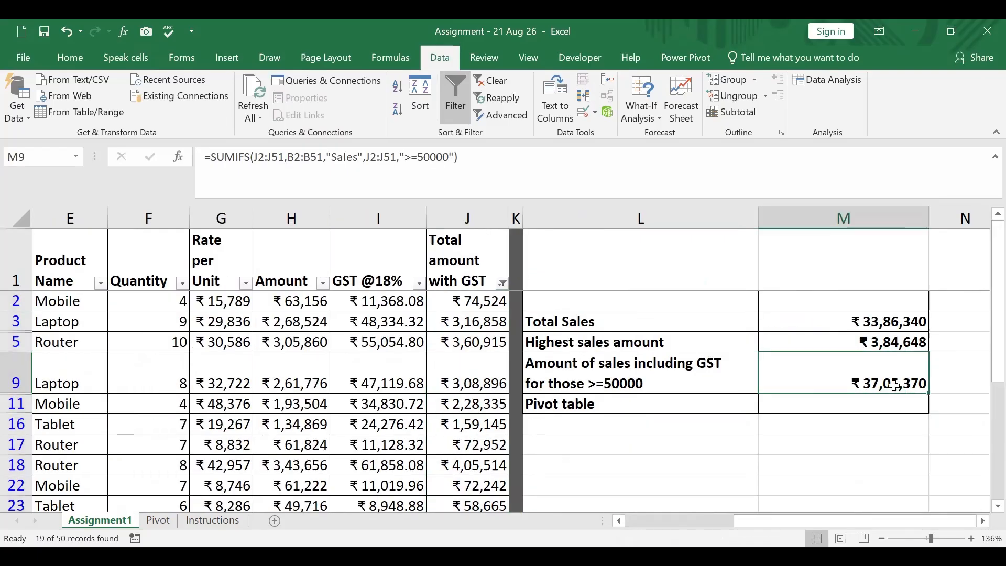
pyautogui.click(637, 381)
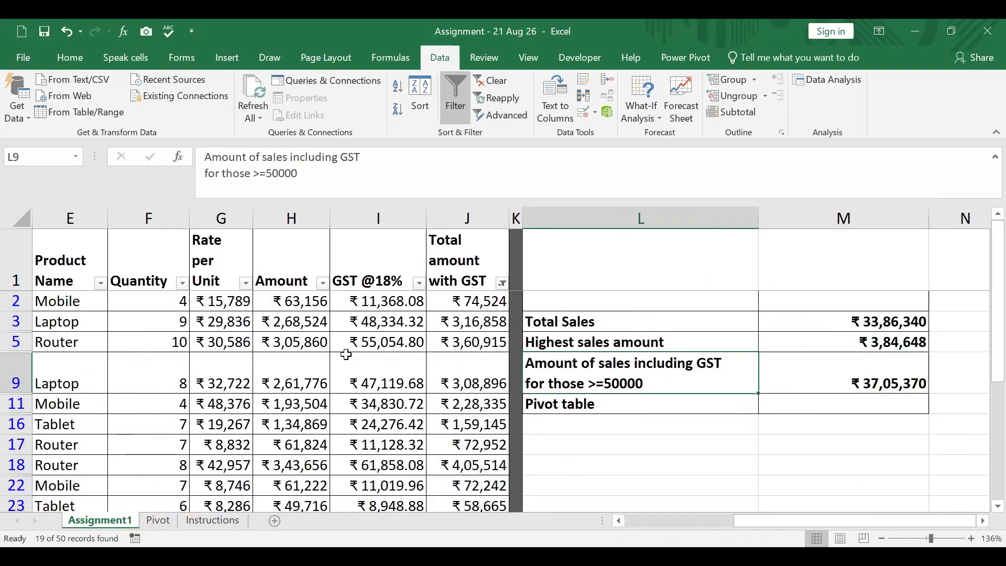
pyautogui.click(492, 81)
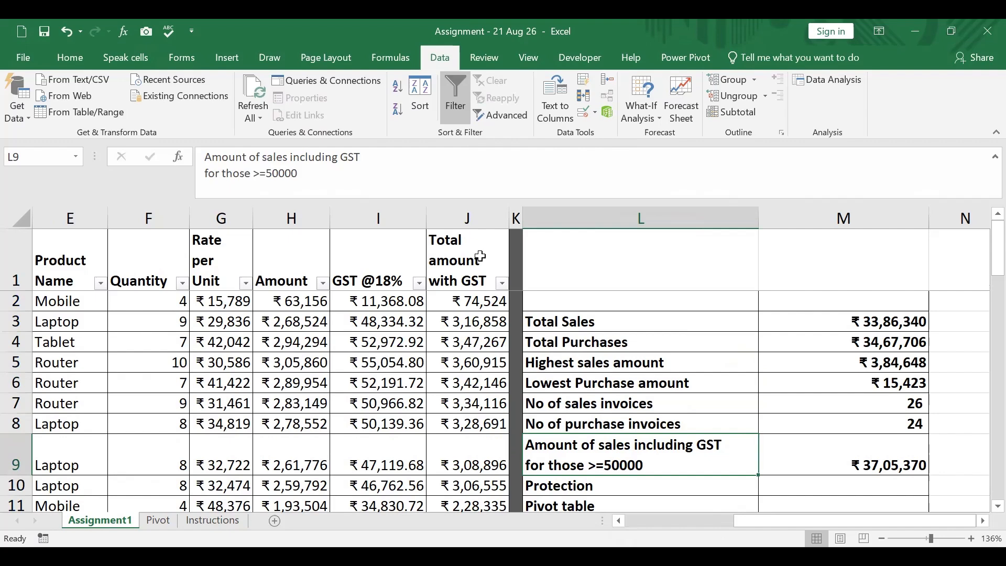
# Look at the Pivot sheet, read the Filtering & Sorting requirements on the Instructions sheet, and return to the Assignment1 sheet
pyautogui.click(160, 522)
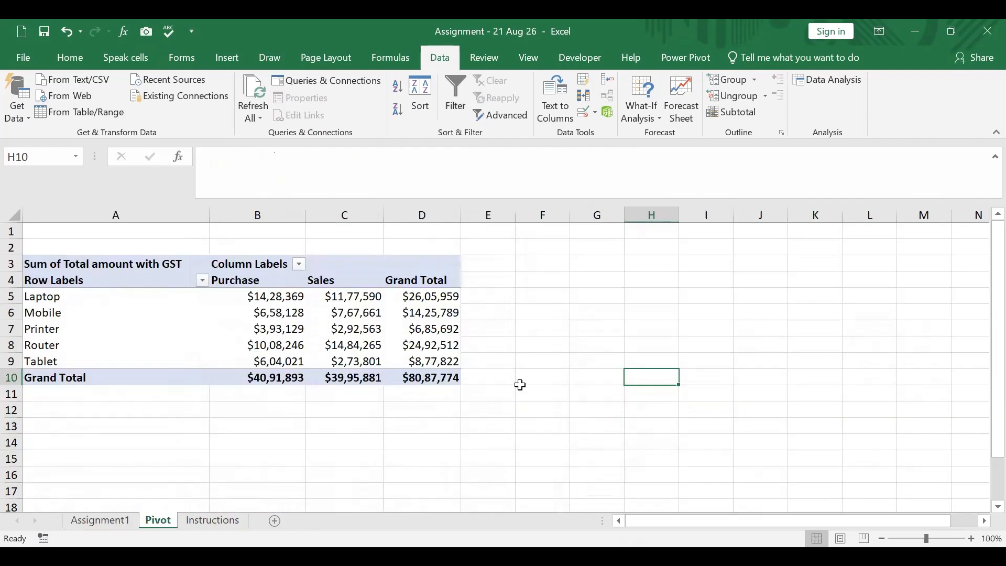
pyautogui.click(220, 520)
pyautogui.scroll(-3, 539, 379)
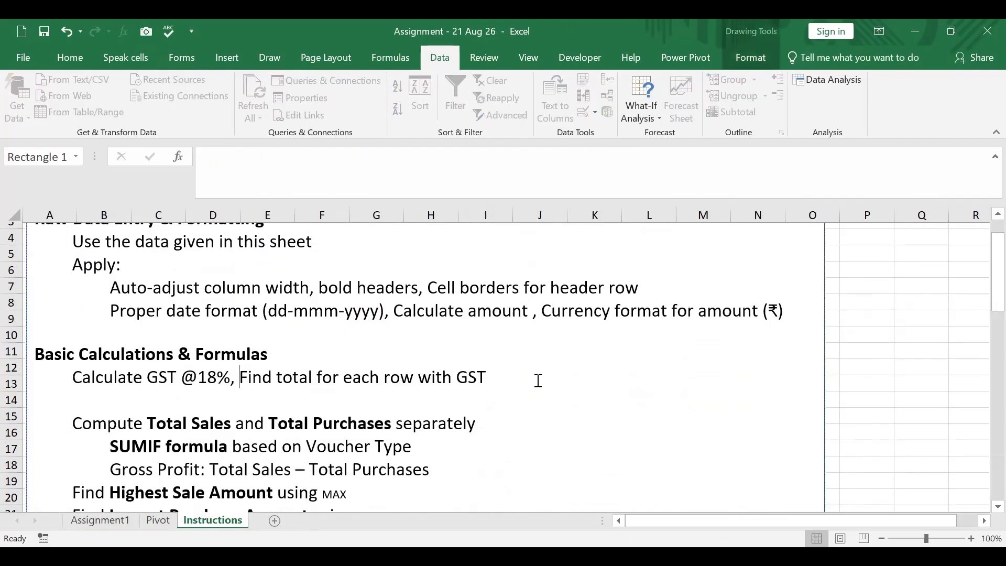
pyautogui.scroll(-2, 539, 381)
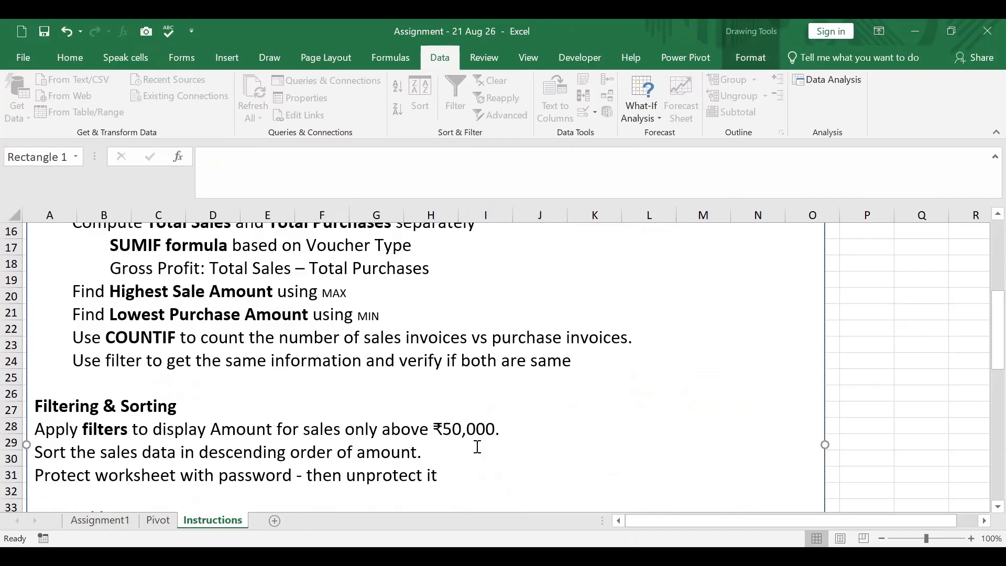
pyautogui.click(119, 521)
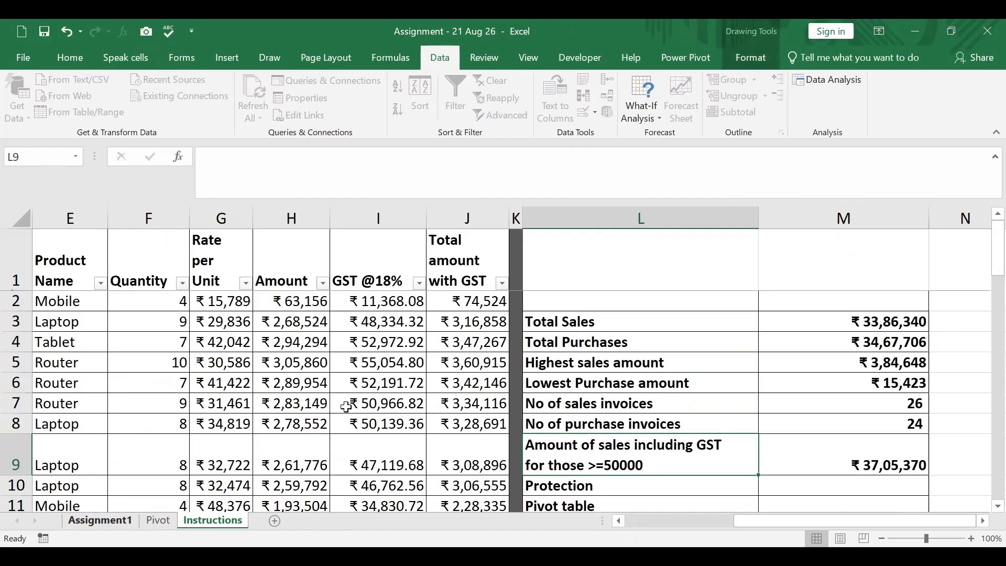
# Set up a custom sort of the whole voucher data range with Voucher Type, A to Z, as the first level
pyautogui.click(240, 300)
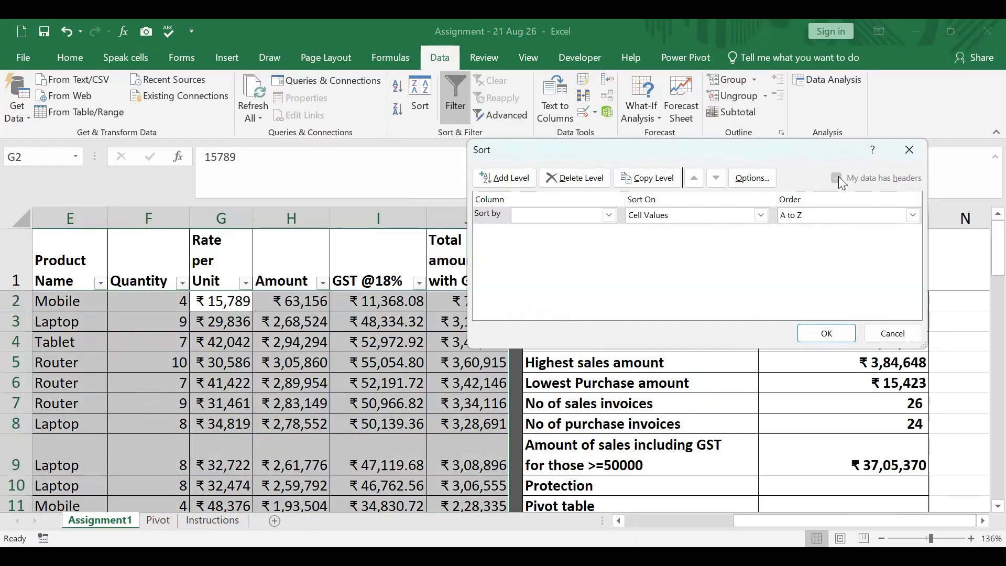
pyautogui.click(895, 333)
pyautogui.click(94, 244)
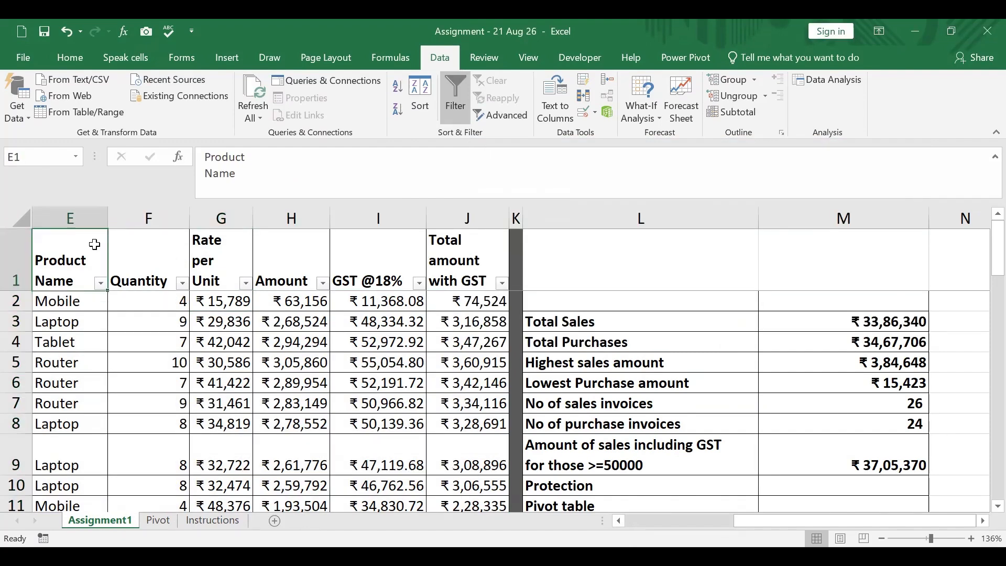
pyautogui.hotkey('ctrl', 'a')
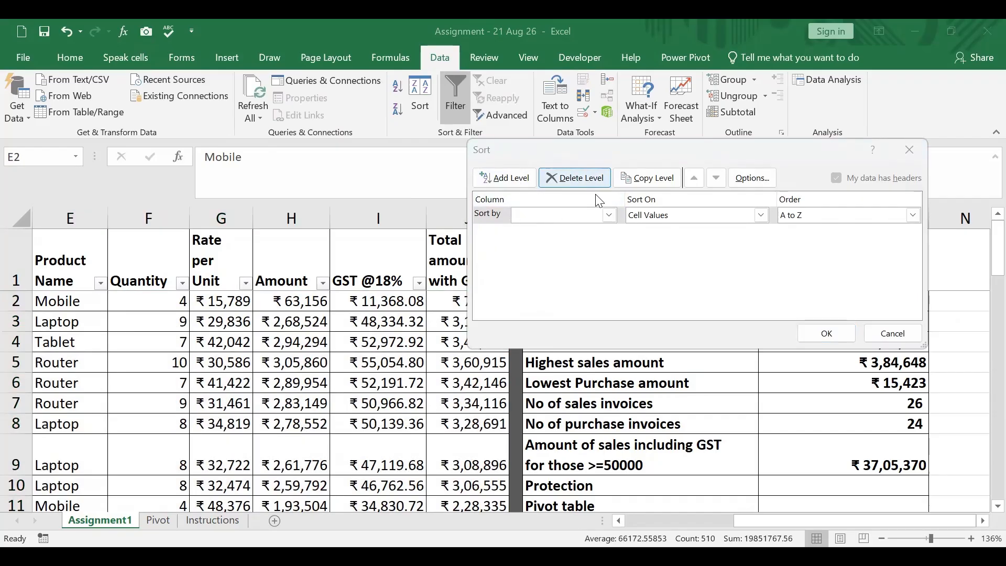
pyautogui.click(575, 216)
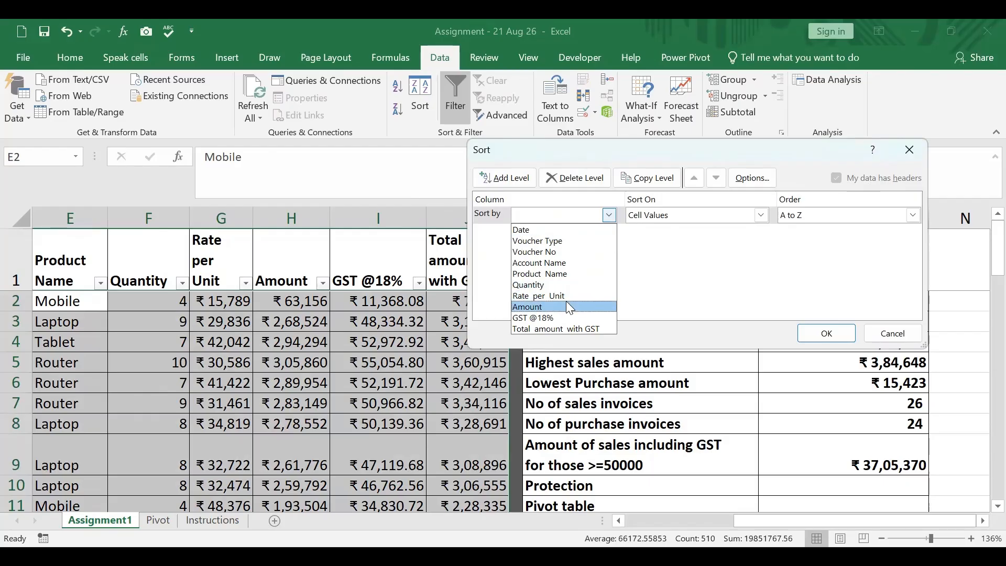
pyautogui.click(610, 216)
pyautogui.click(609, 216)
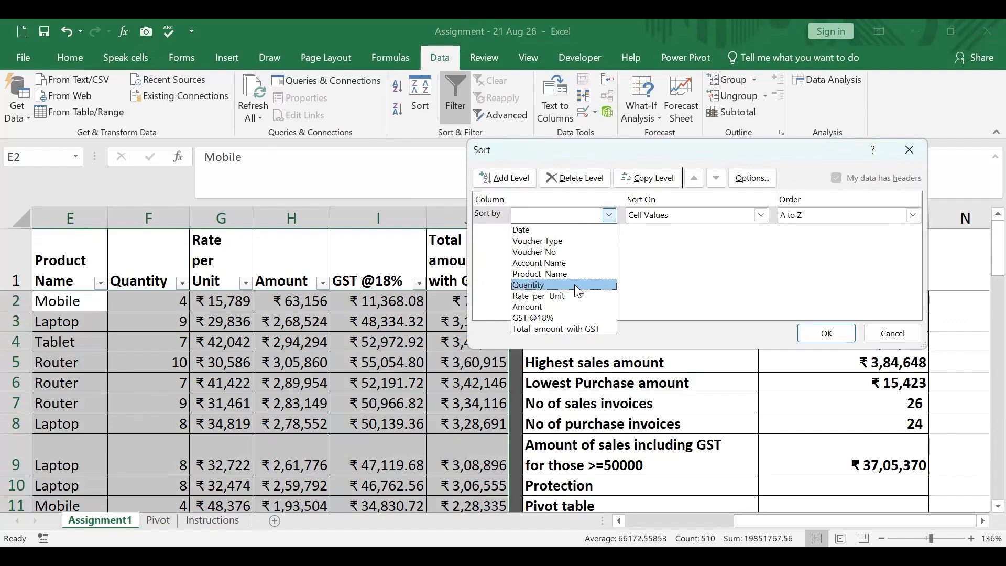
pyautogui.click(566, 242)
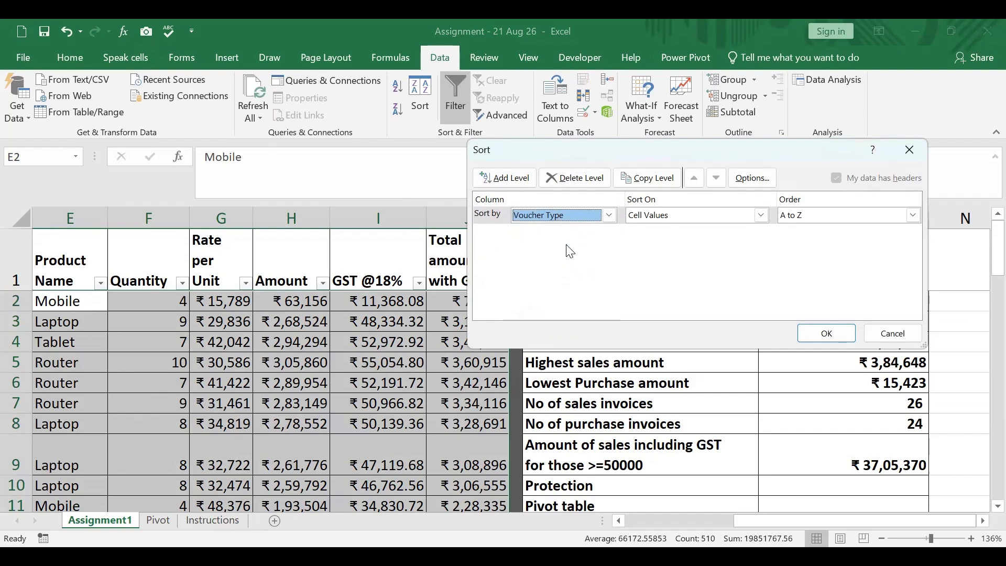
# Add a second sort level on Total amount with GST, Largest to Smallest, and apply the sort
pyautogui.click(521, 181)
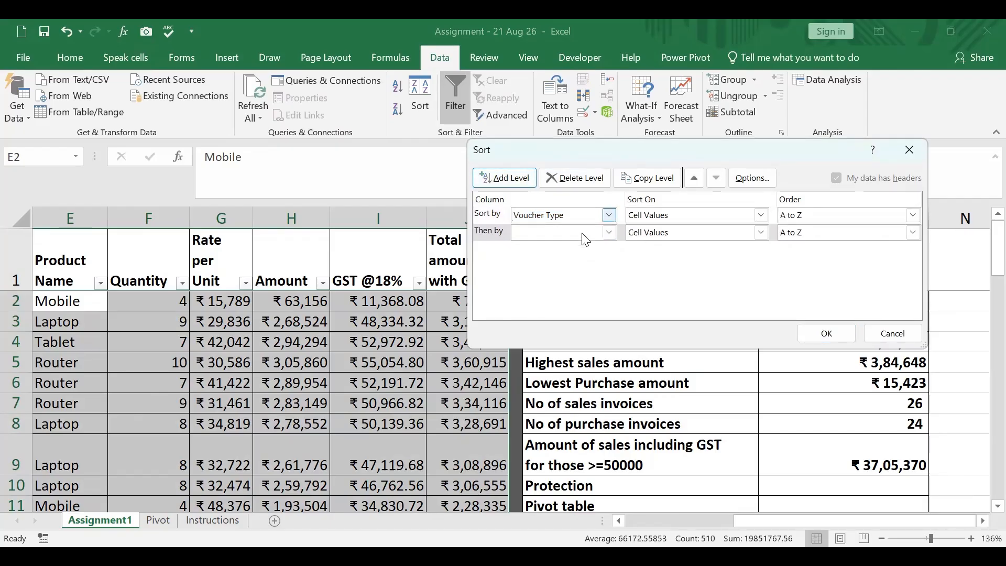
pyautogui.click(609, 233)
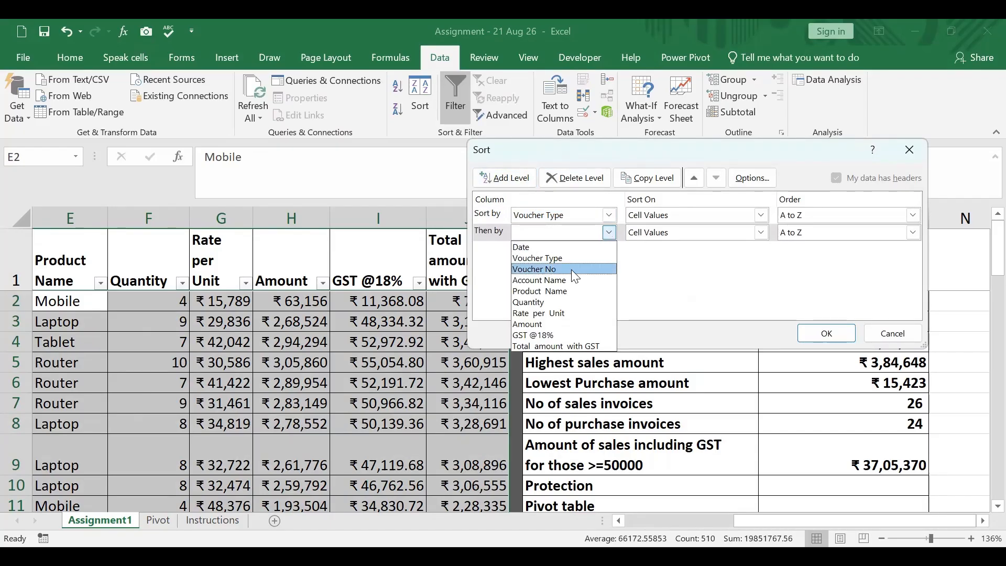
pyautogui.click(575, 347)
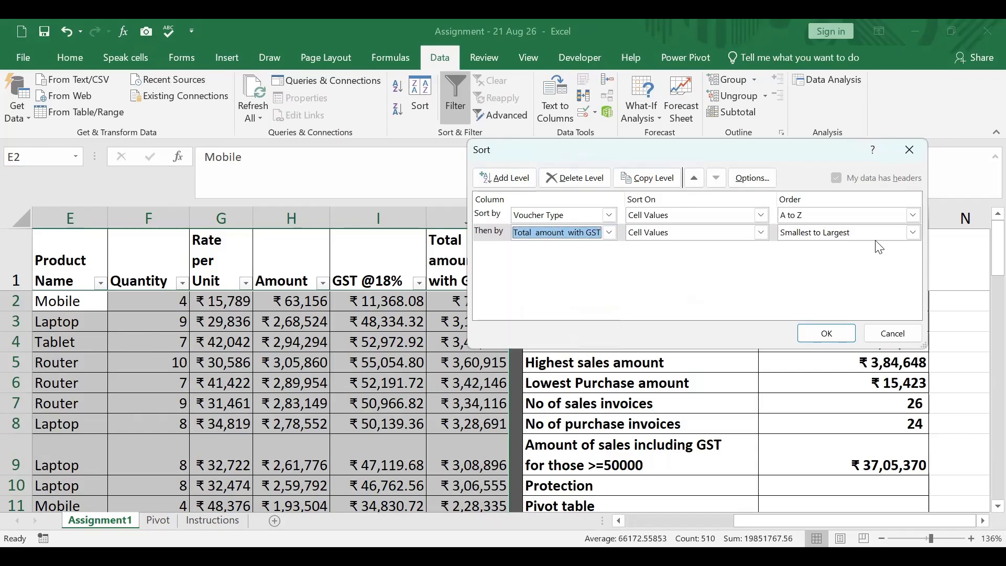
pyautogui.click(913, 232)
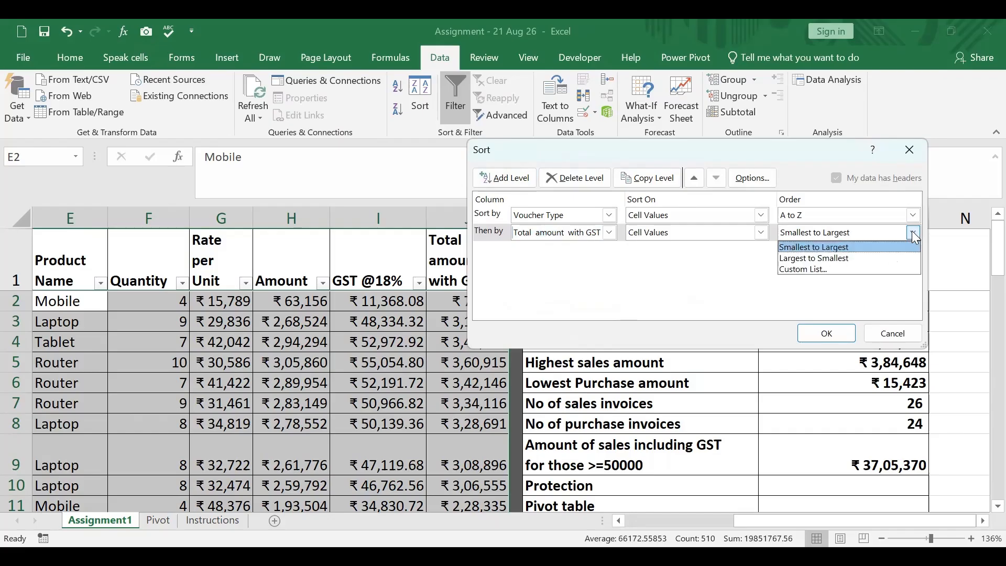
pyautogui.click(839, 258)
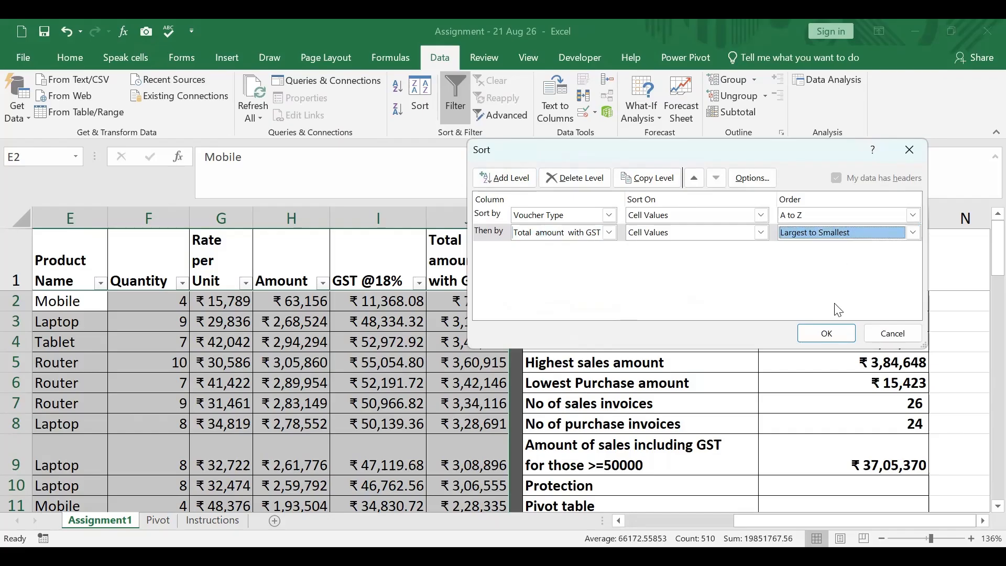
pyautogui.click(838, 336)
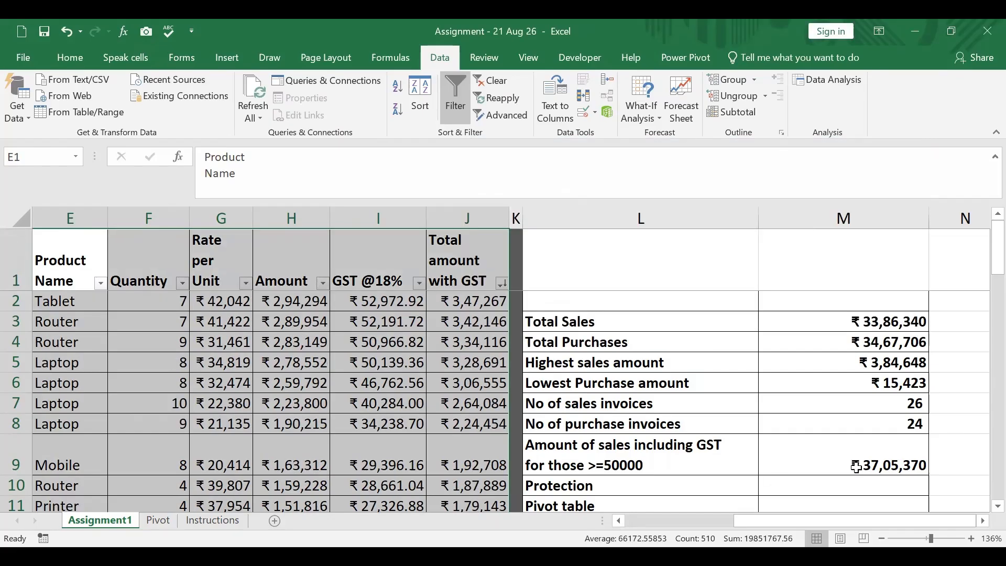
# Check the order of the Total amount with GST values within the Purchase and Sales groups down to row 51
pyautogui.click(663, 523)
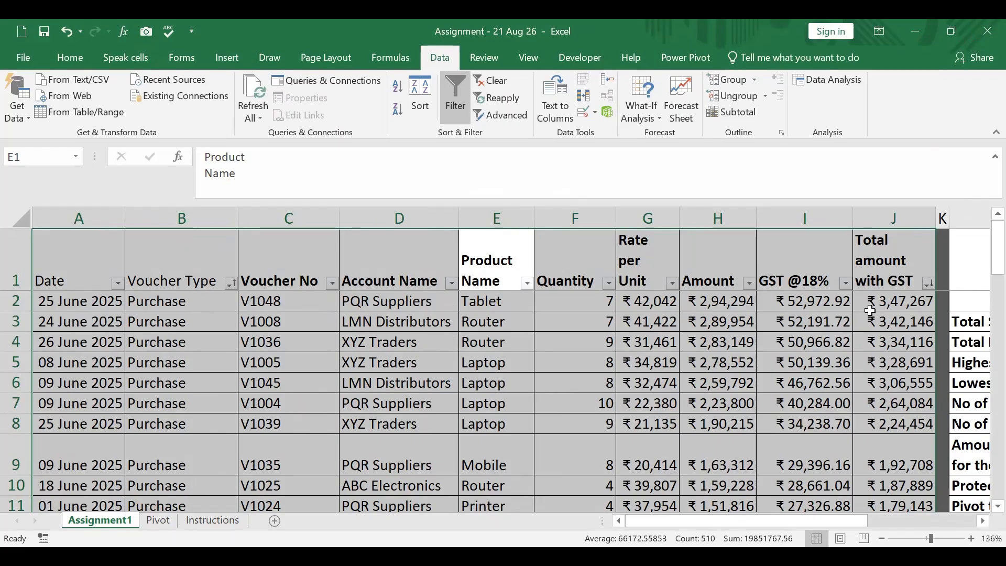
pyautogui.click(911, 303)
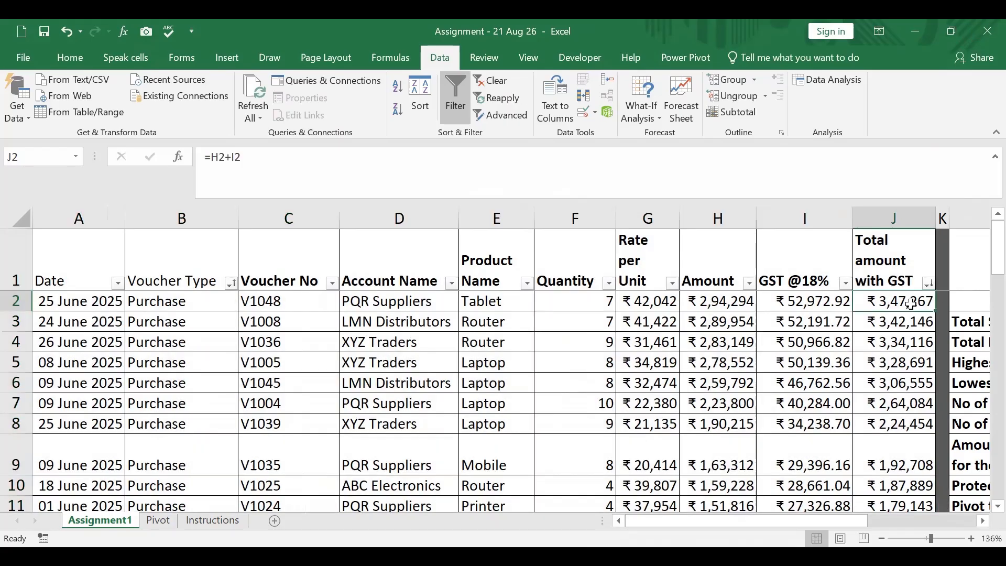
pyautogui.scroll(-7, 911, 303)
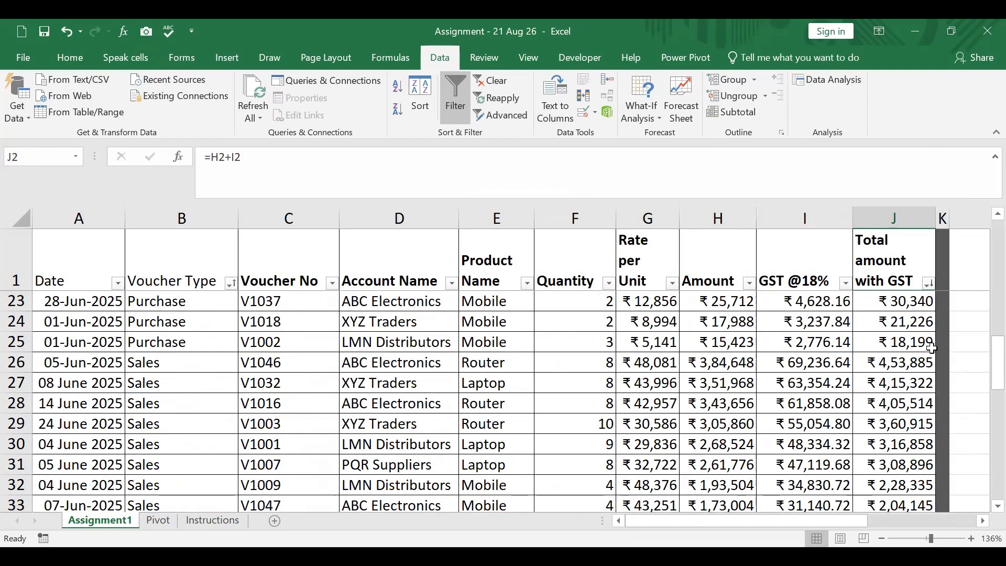
pyautogui.click(894, 365)
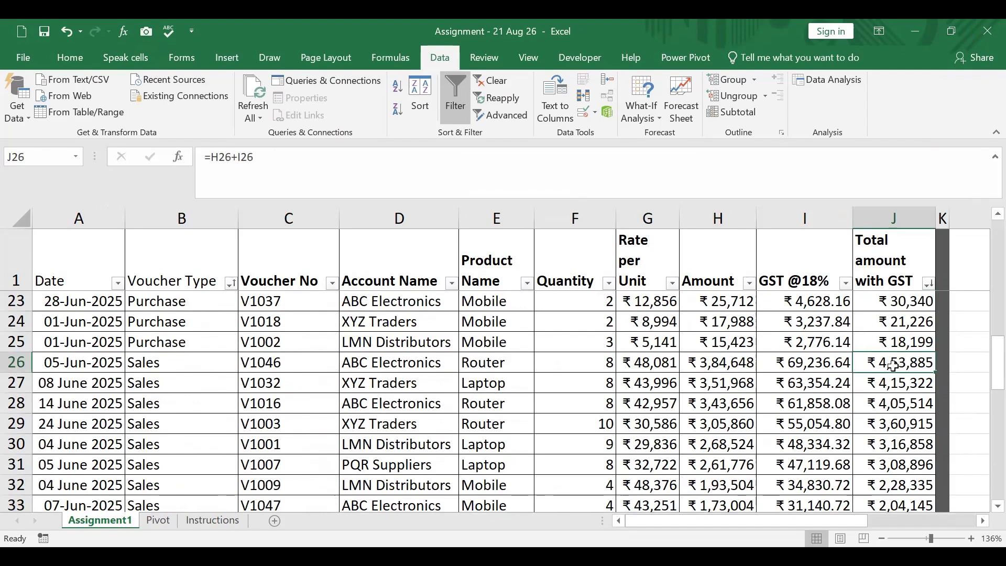
pyautogui.scroll(-9, 894, 365)
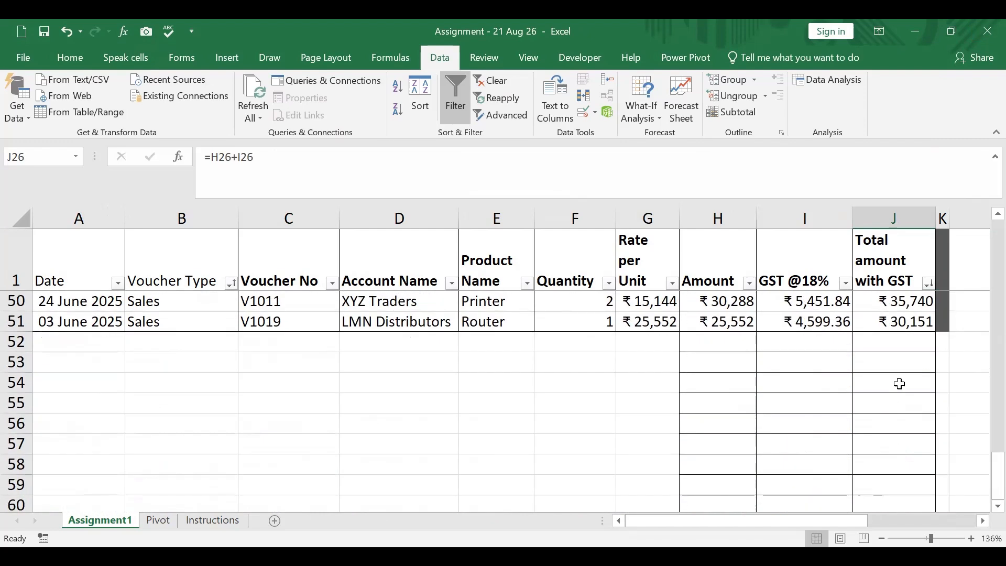
pyautogui.click(911, 321)
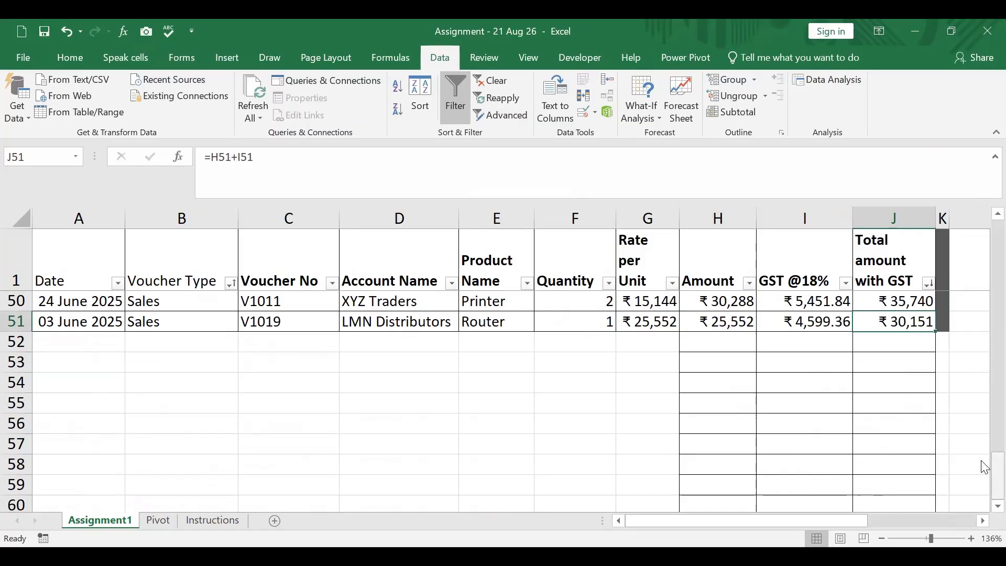
pyautogui.scroll(15, 981, 348)
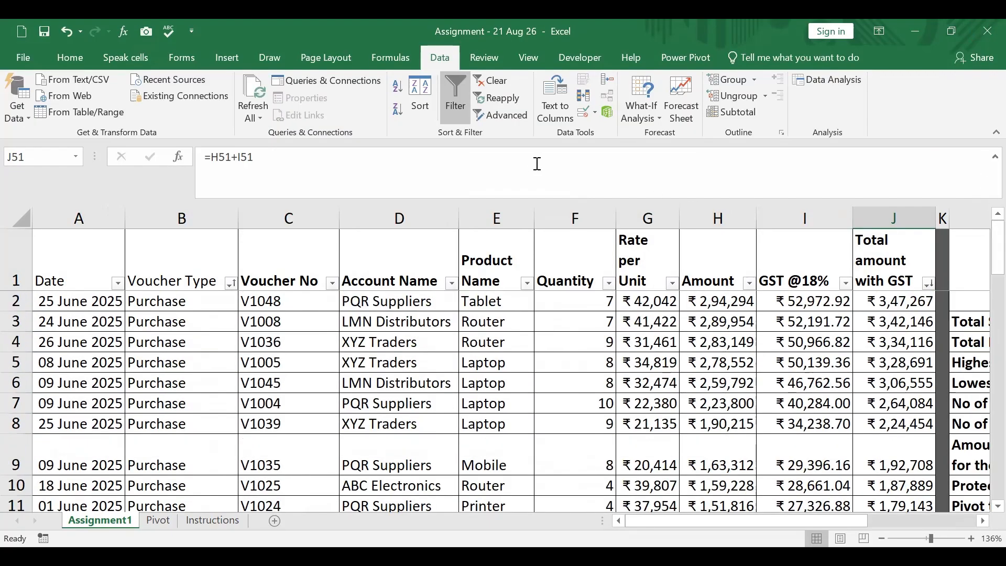
# Review the sort levels set for the voucher data and close the Sort dialog without changes
pyautogui.click(420, 99)
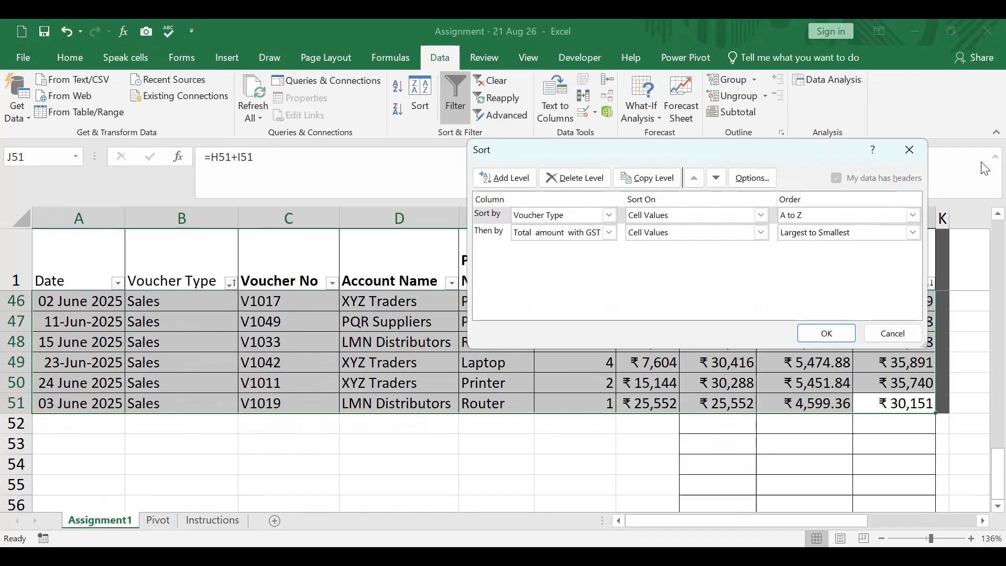
pyautogui.click(917, 153)
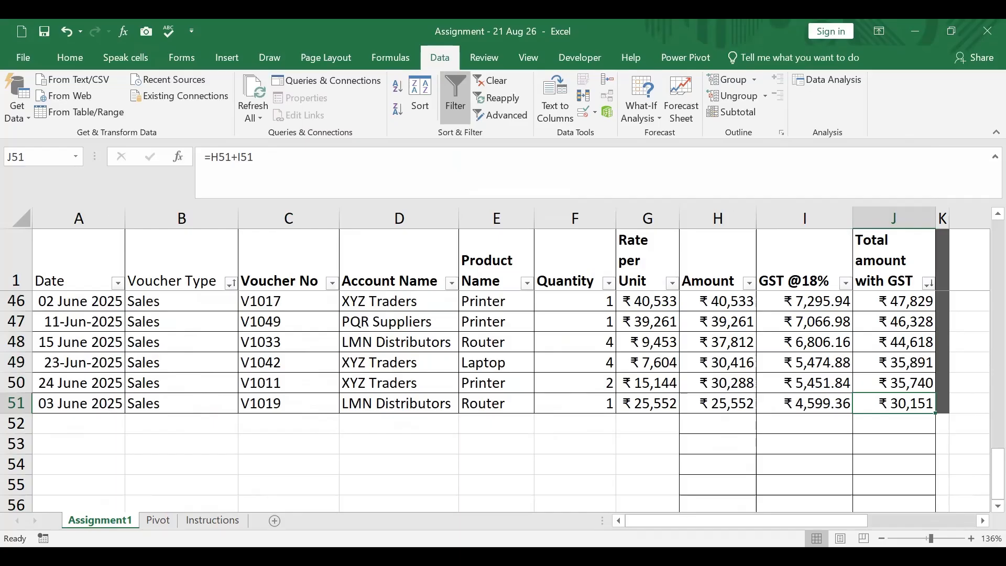
pyautogui.scroll(4, 320, 466)
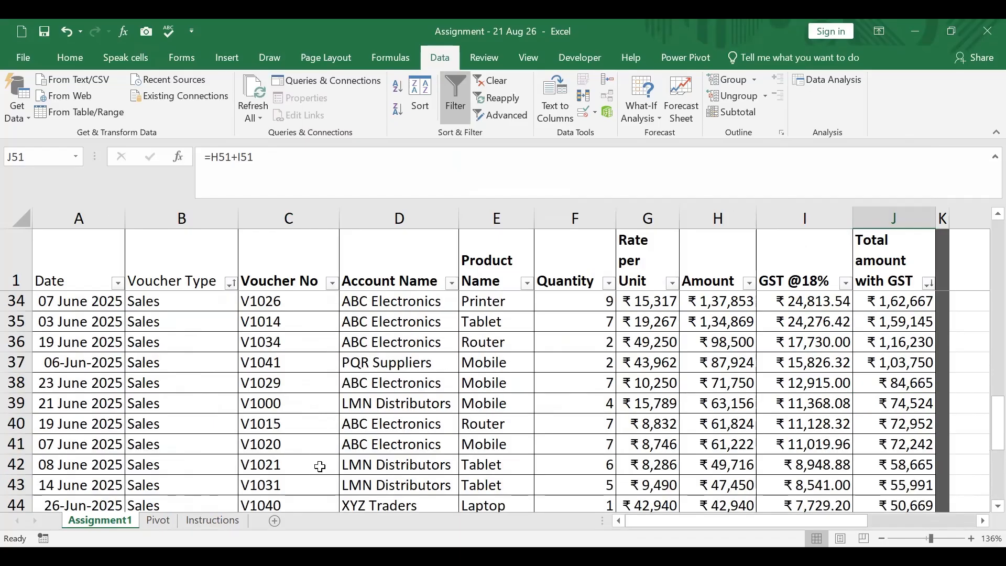
pyautogui.click(320, 466)
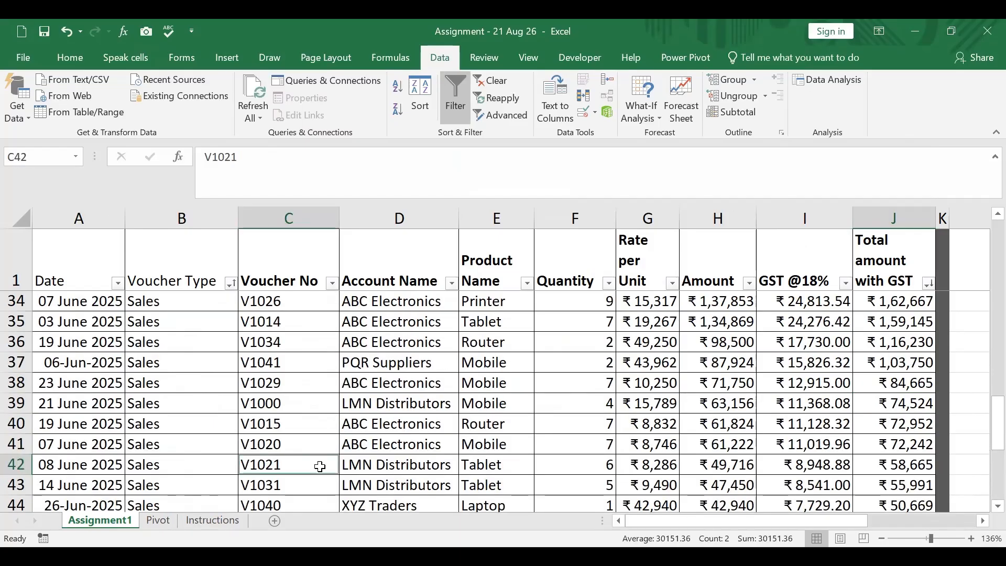
pyautogui.click(281, 482)
# Undo the two-level sort and look through the voucher rows in their previous order
pyautogui.hotkey('ctrl', 'z')
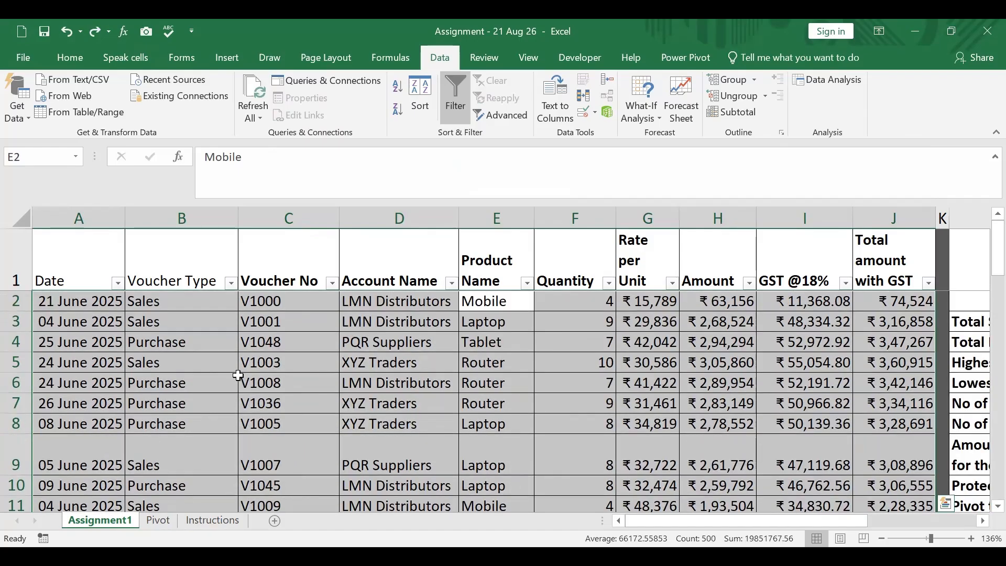
pyautogui.scroll(-3, 645, 375)
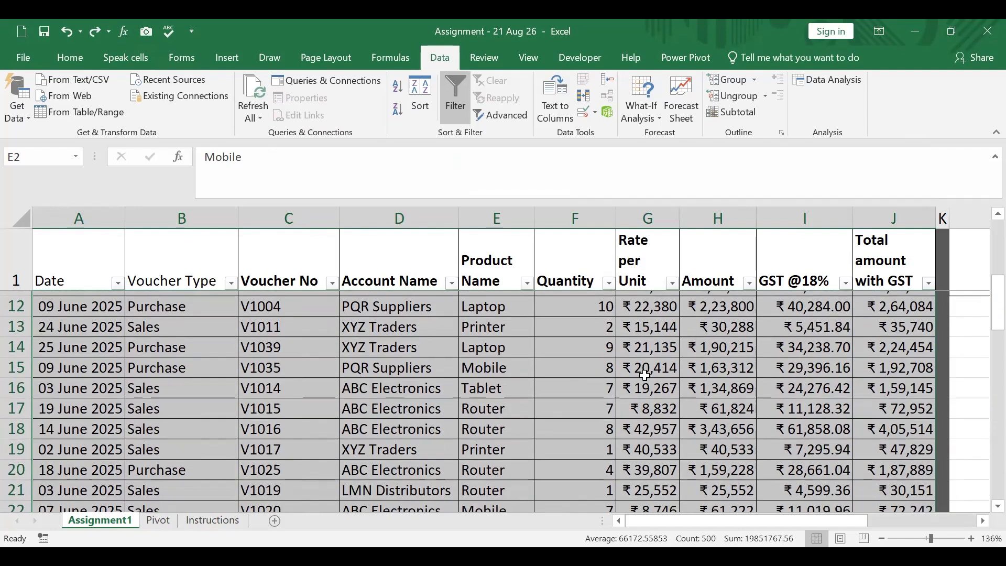
pyautogui.scroll(-10, 645, 376)
pyautogui.scroll(8, 645, 375)
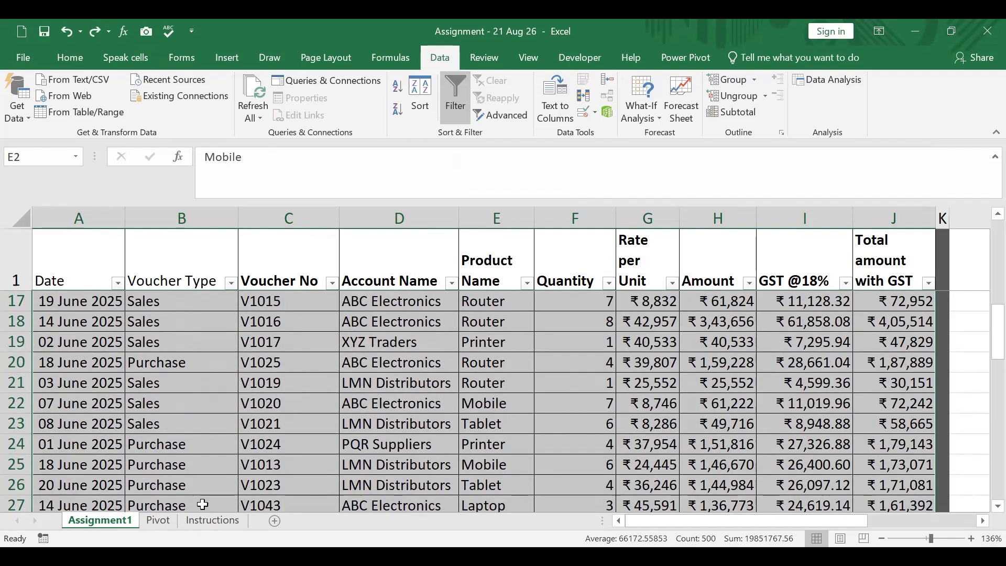
# Look at the Pivot sheet, read the Pivot Table requirements on the Instructions sheet, and return to the Assignment1 sheet
pyautogui.click(168, 522)
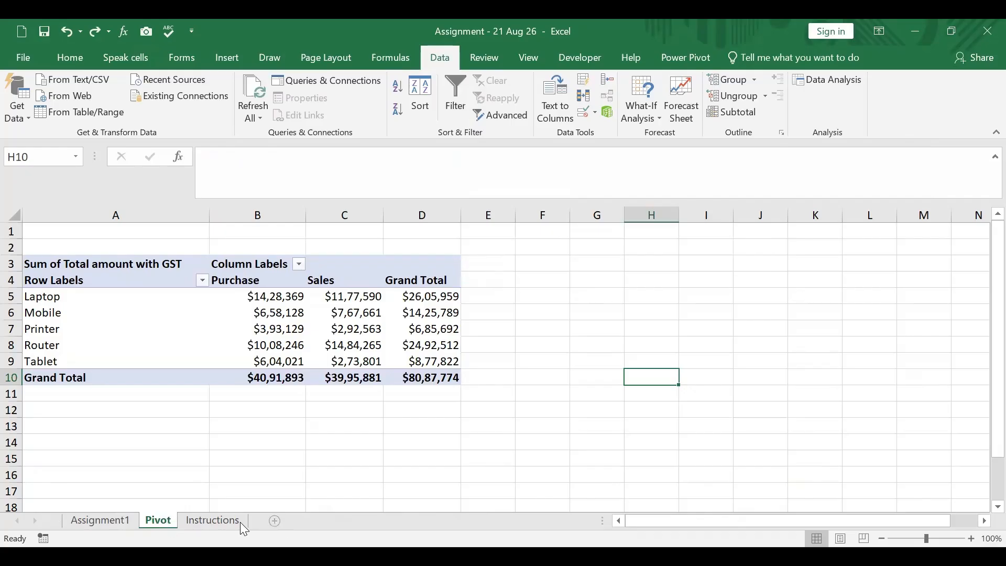
pyautogui.click(212, 520)
pyautogui.scroll(-3, 443, 428)
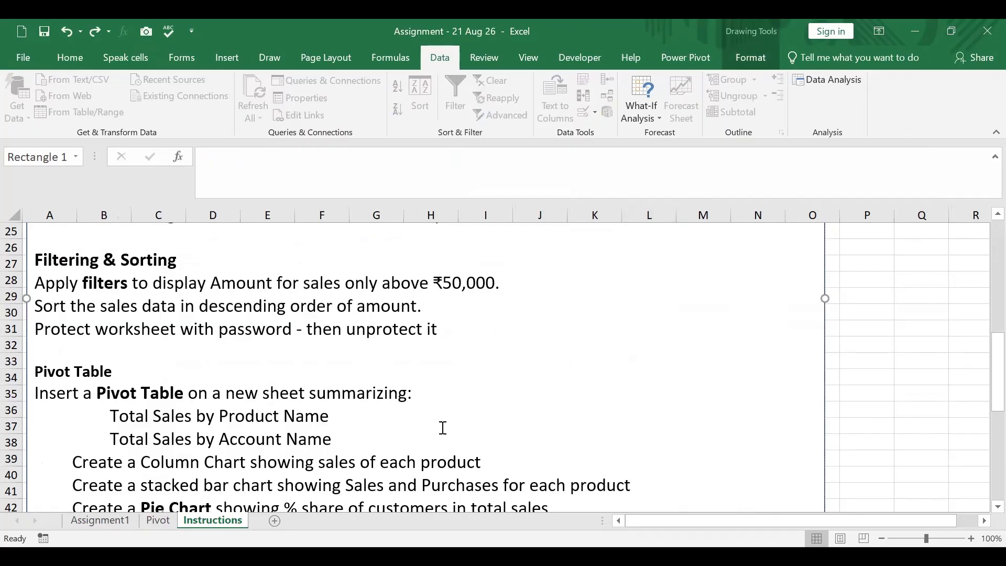
pyautogui.click(105, 520)
# Insert a PivotTable on a new worksheet from the voucher data in Assignment1!$A$1:$J$51 and widen its field list
pyautogui.click(207, 365)
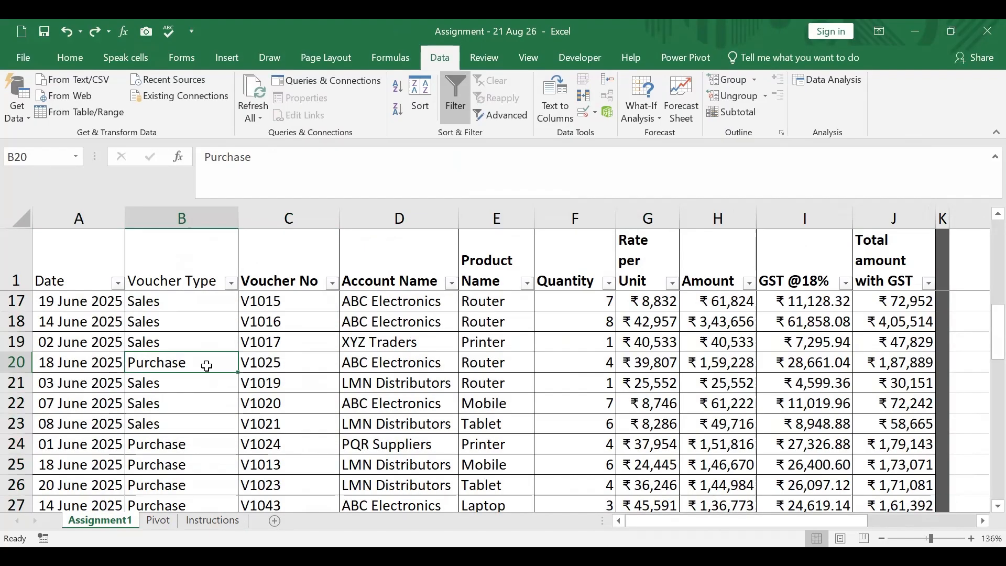
pyautogui.click(225, 58)
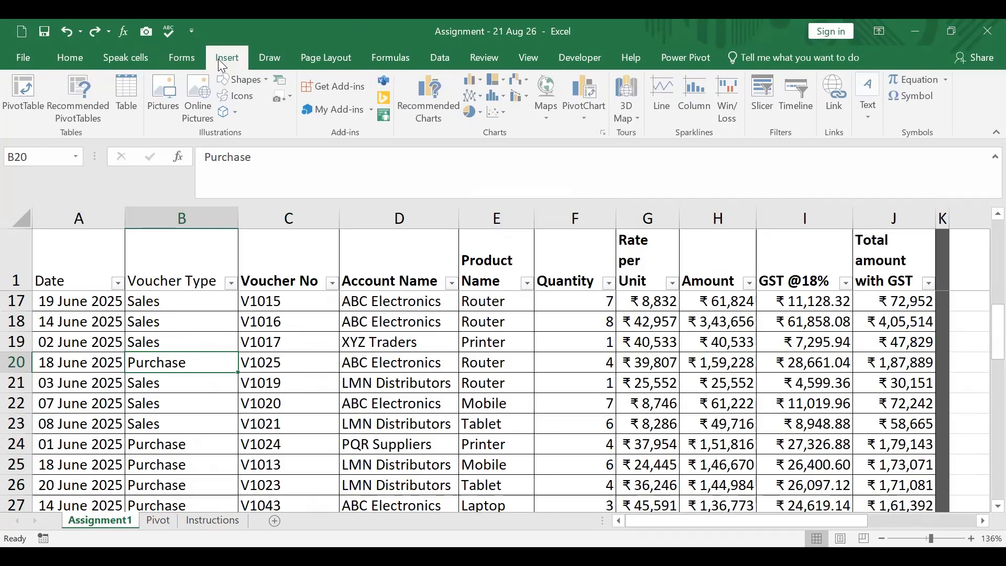
pyautogui.click(21, 93)
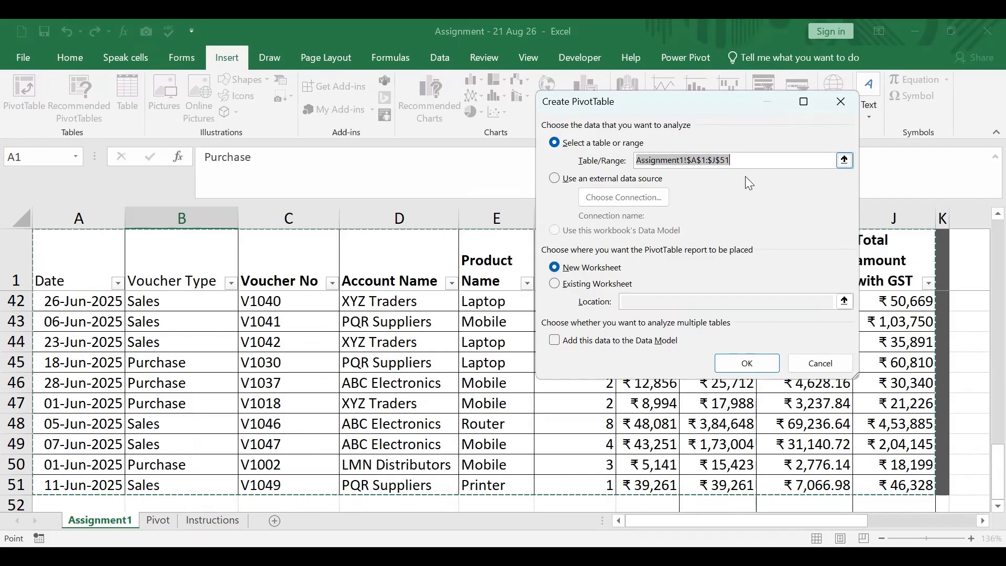
pyautogui.click(847, 160)
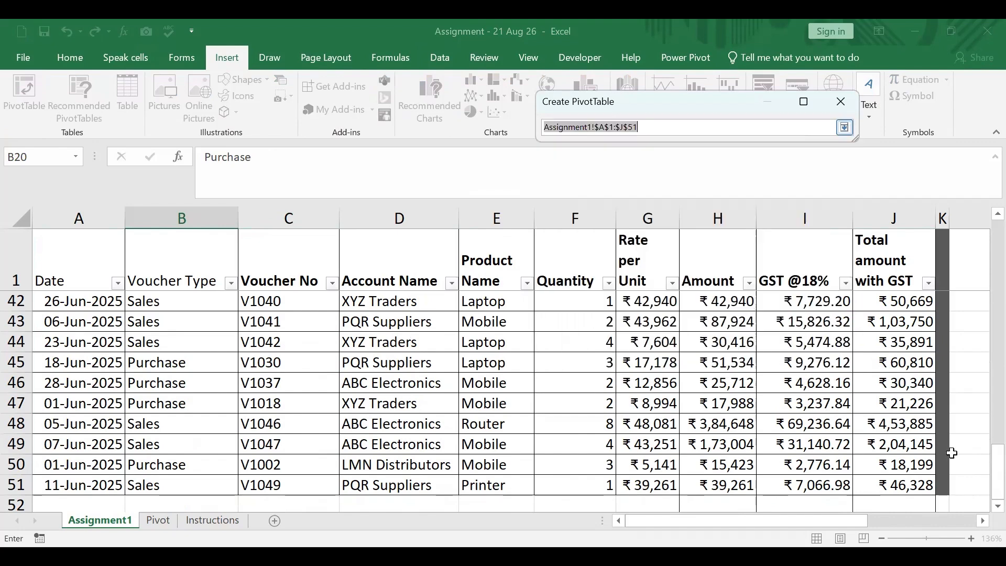
pyautogui.scroll(14, 985, 367)
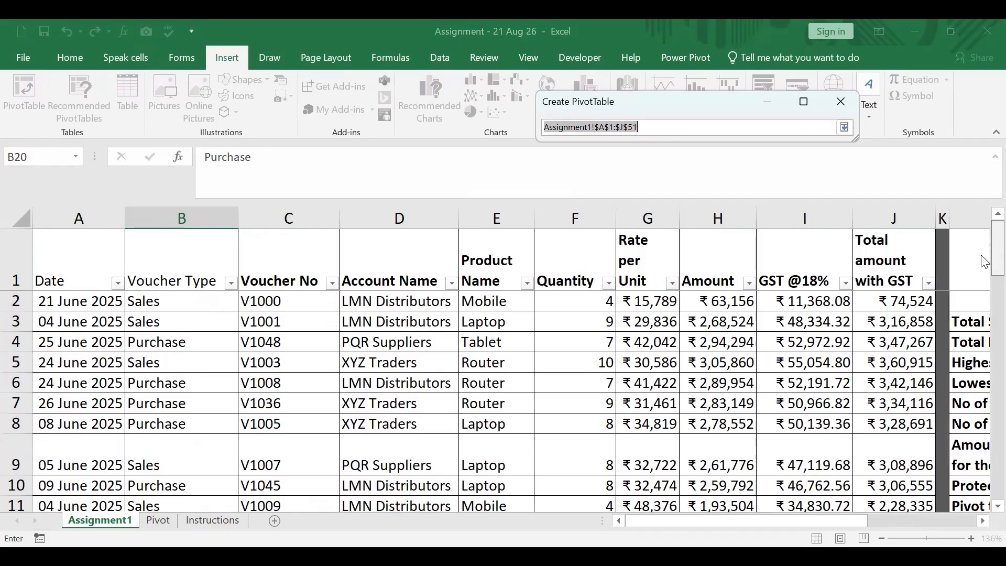
pyautogui.scroll(-14, 985, 252)
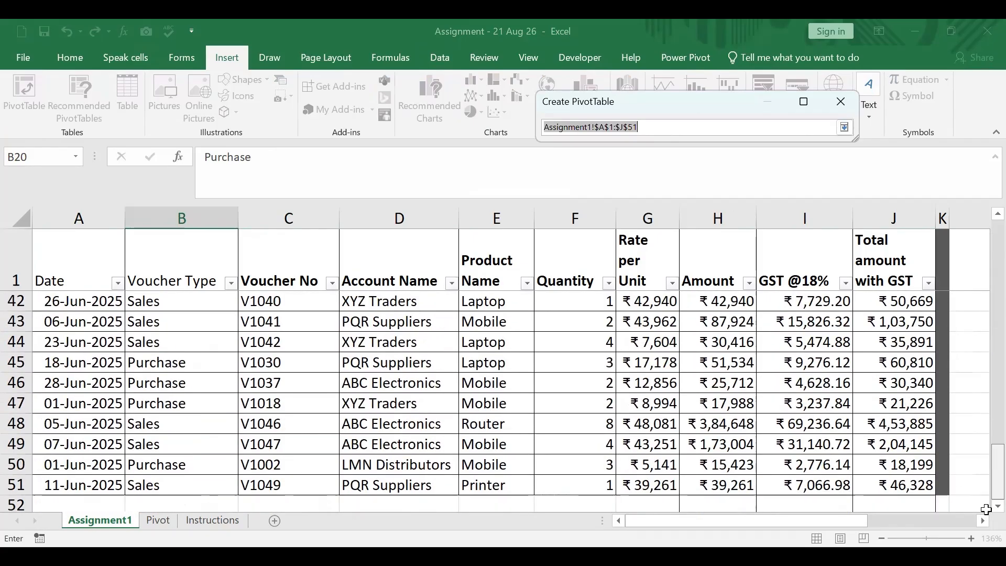
pyautogui.click(845, 126)
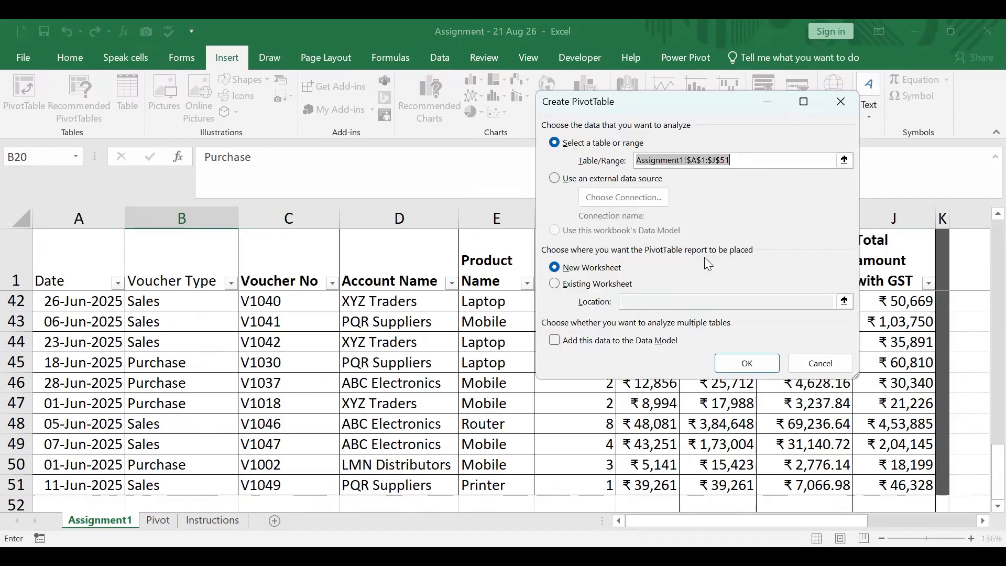
pyautogui.click(751, 365)
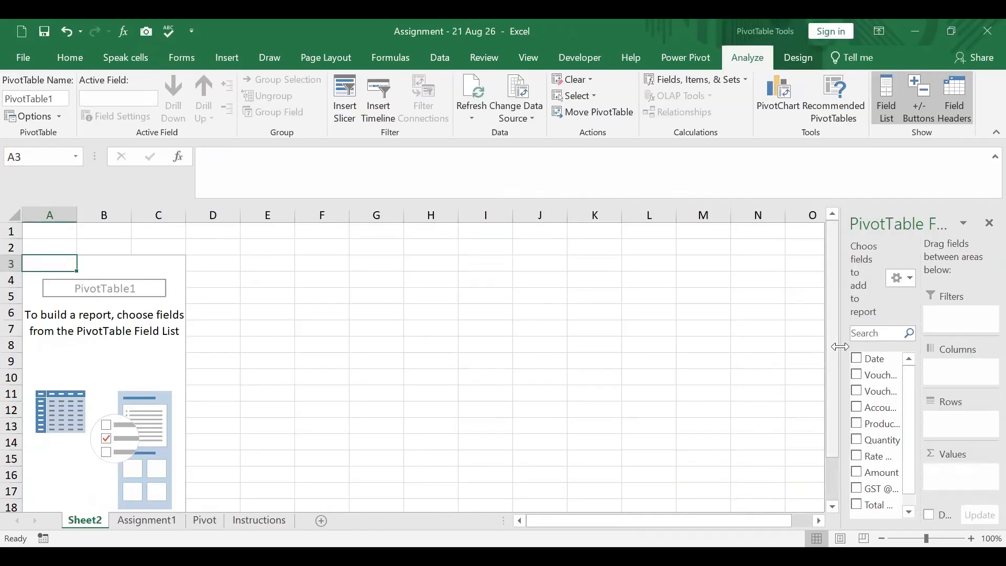
pyautogui.moveTo(843, 353); pyautogui.dragTo(662, 370)
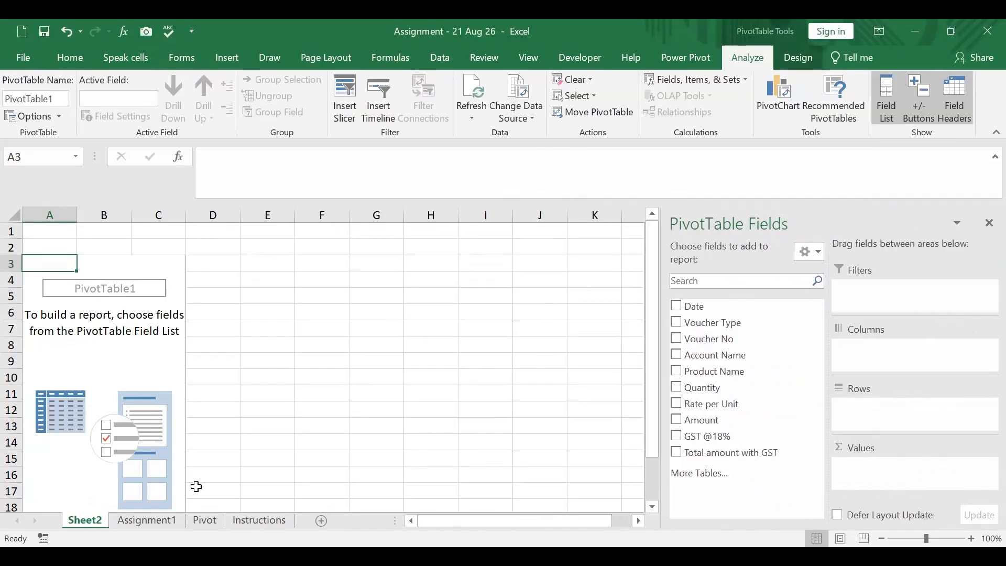
# Review the Pivot Table requirements on the Instructions sheet and the existing Pivot sheet's layout, then return to Sheet2
pyautogui.click(167, 525)
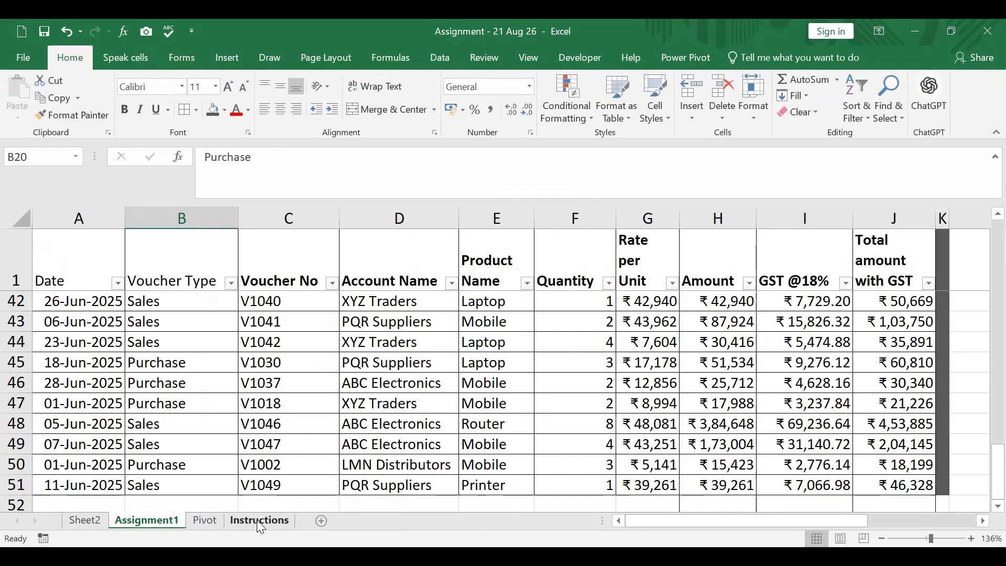
pyautogui.click(257, 521)
pyautogui.scroll(-5, 440, 411)
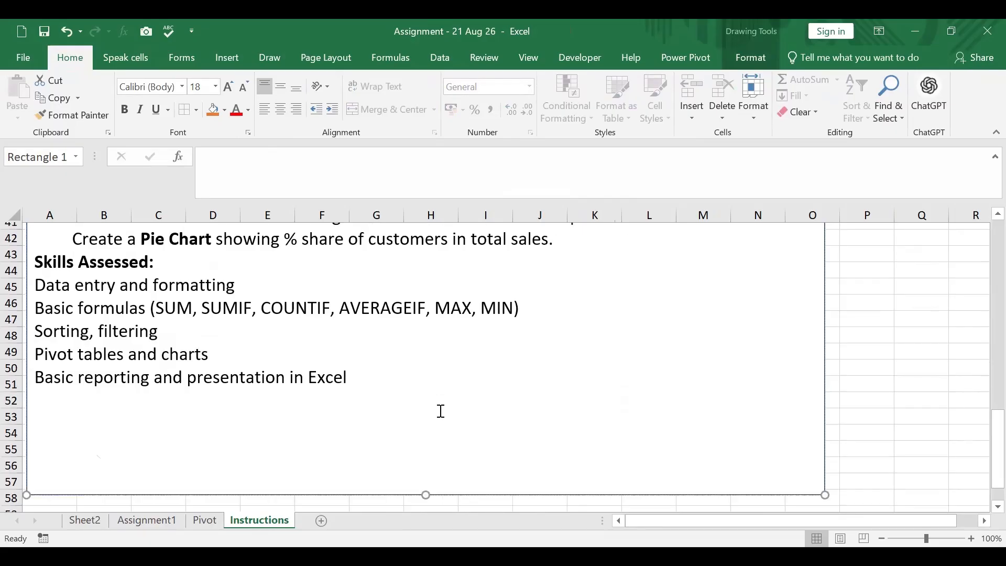
pyautogui.scroll(3, 231, 347)
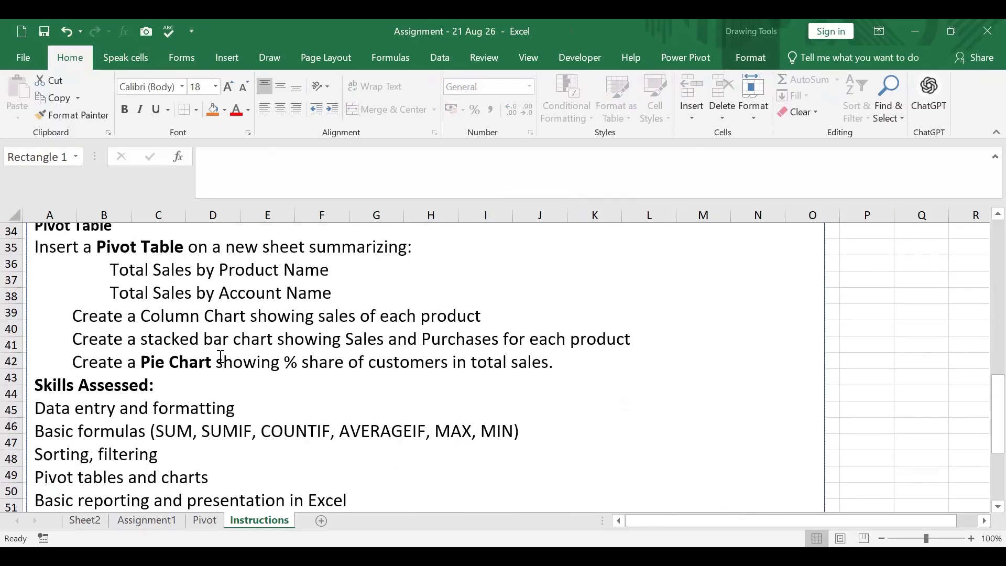
pyautogui.scroll(1, 203, 332)
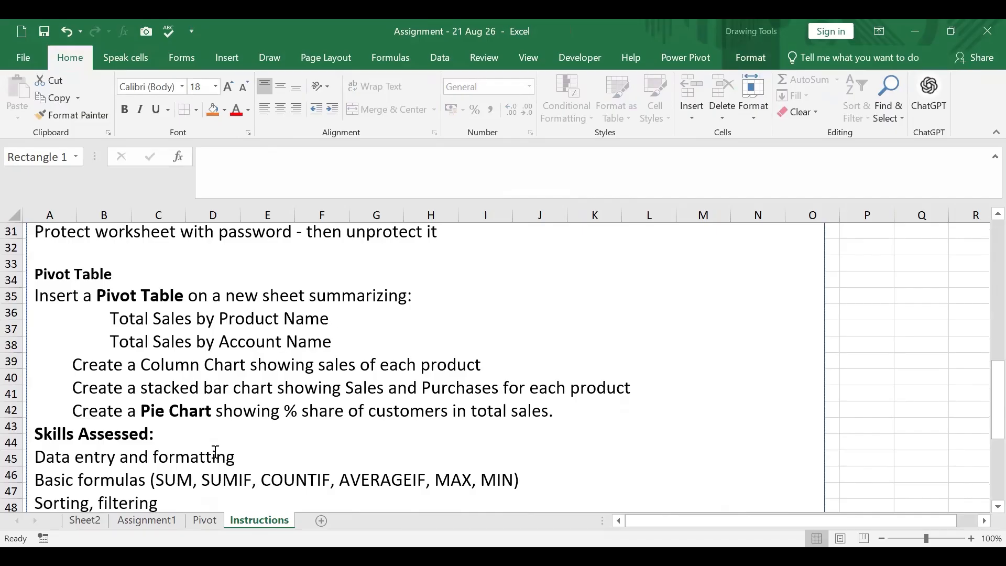
pyautogui.click(205, 520)
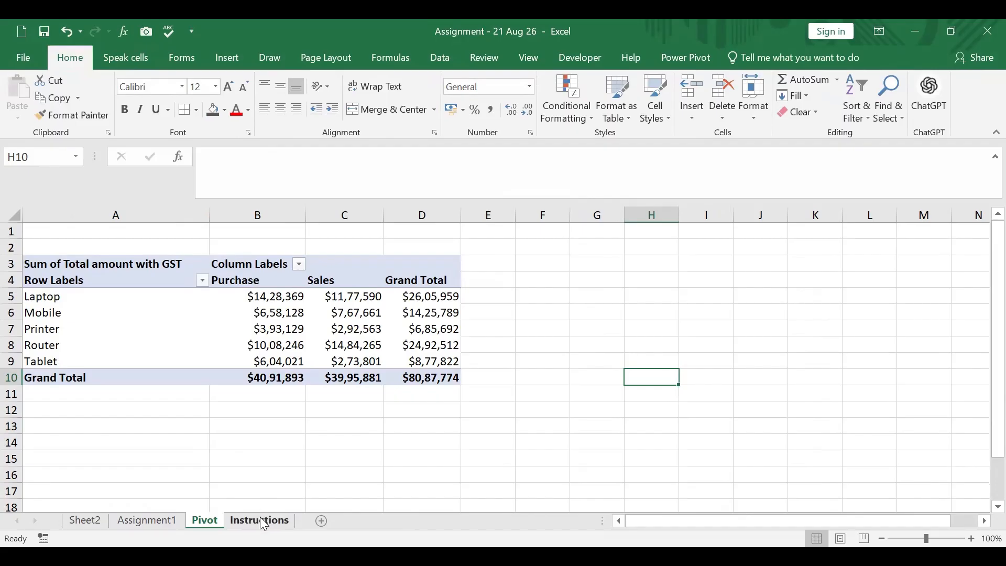
pyautogui.click(88, 521)
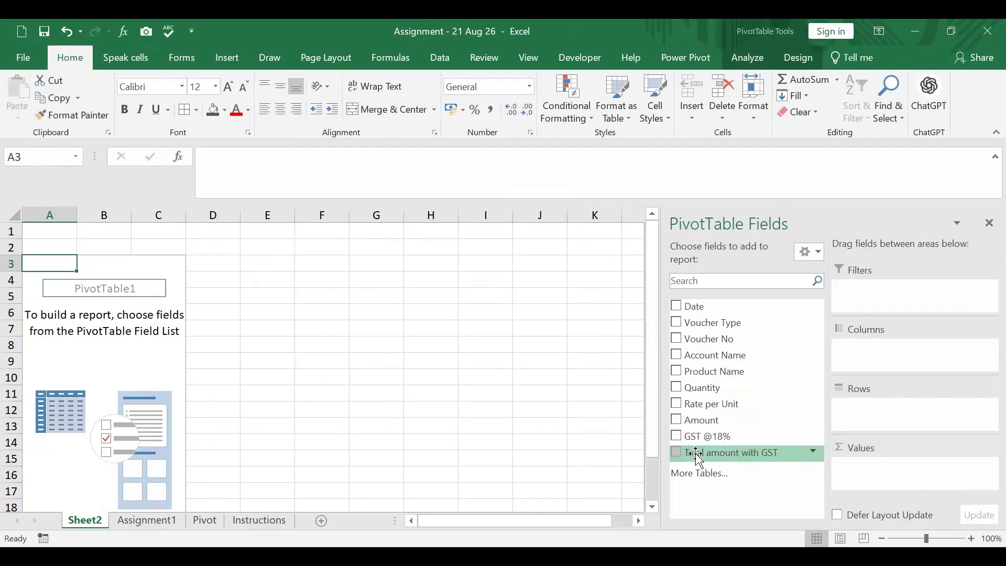
# Build the PivotTable with Product Name as rows, Voucher Type as columns and the sum of Total amount with GST as values
pyautogui.click(677, 454)
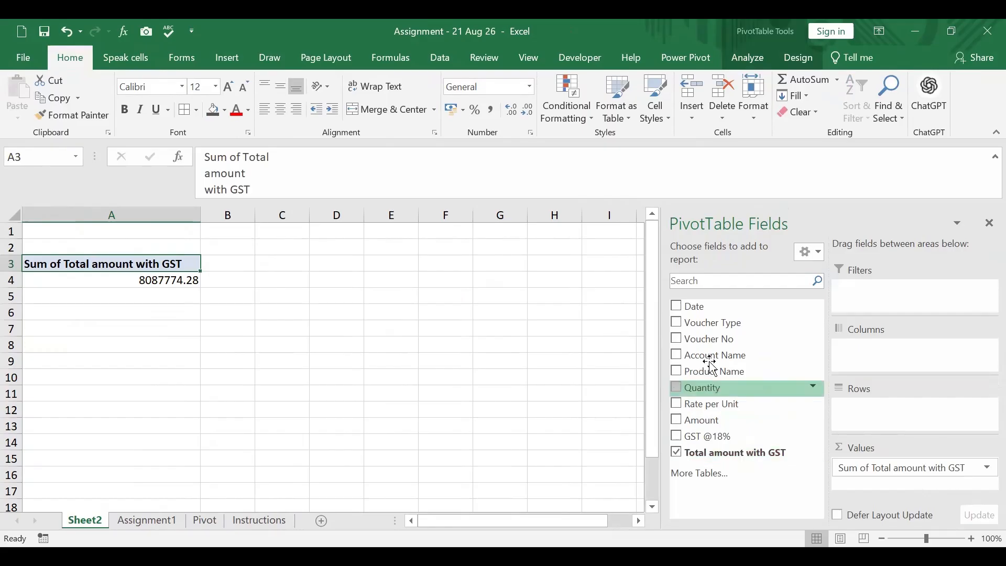
pyautogui.moveTo(751, 328); pyautogui.dragTo(869, 359)
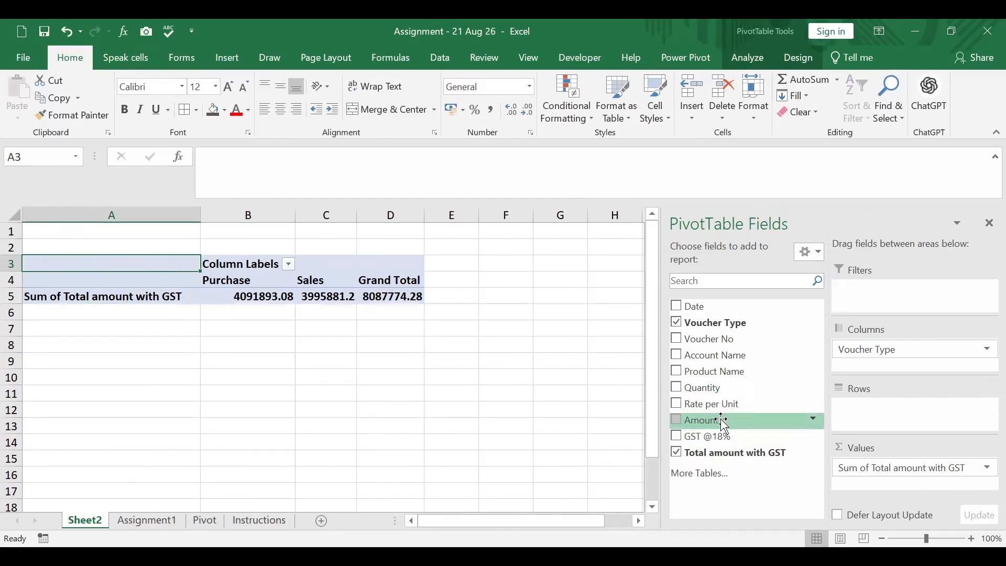
pyautogui.moveTo(716, 373); pyautogui.dragTo(870, 416)
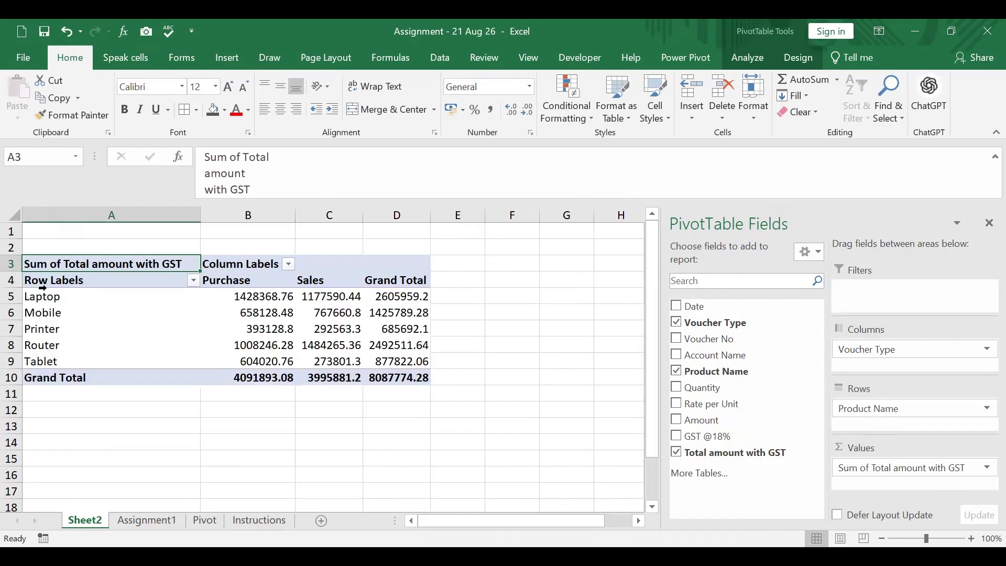
pyautogui.click(44, 297)
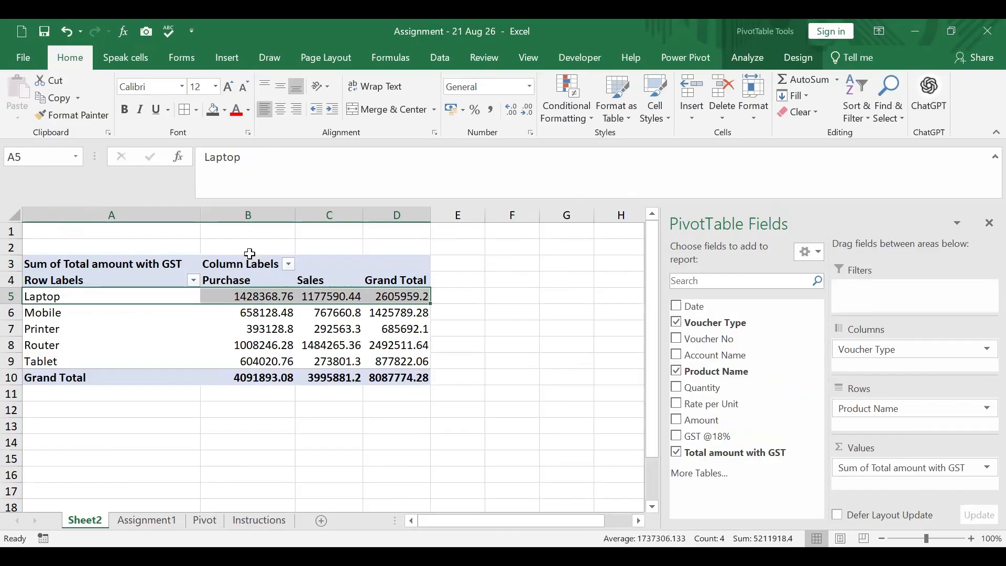
pyautogui.click(254, 297)
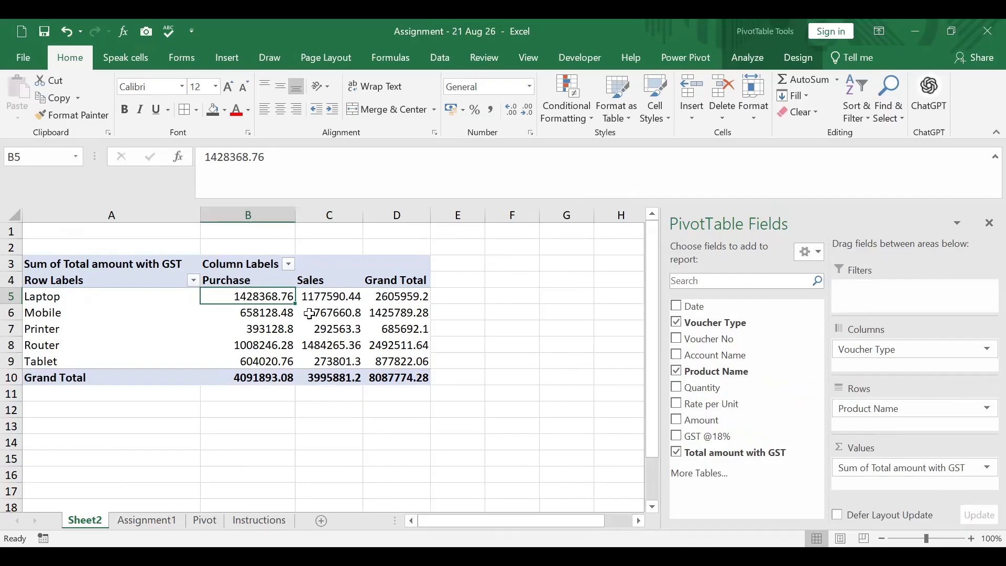
pyautogui.click(268, 330)
pyautogui.click(334, 328)
pyautogui.click(493, 343)
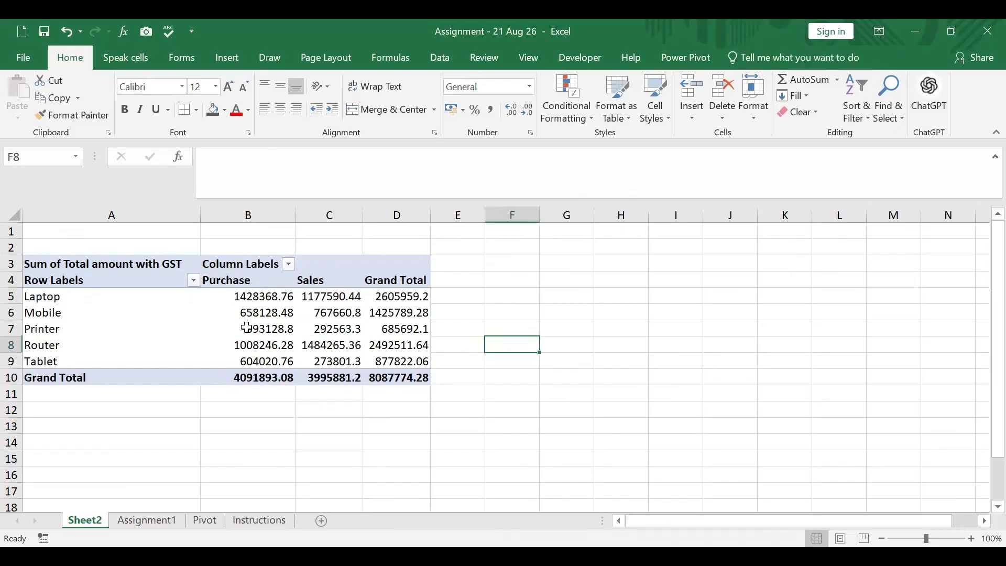
# Format the PivotTable amounts in B5:D10 with comma separators and no decimal places
pyautogui.moveTo(256, 298); pyautogui.dragTo(403, 377)
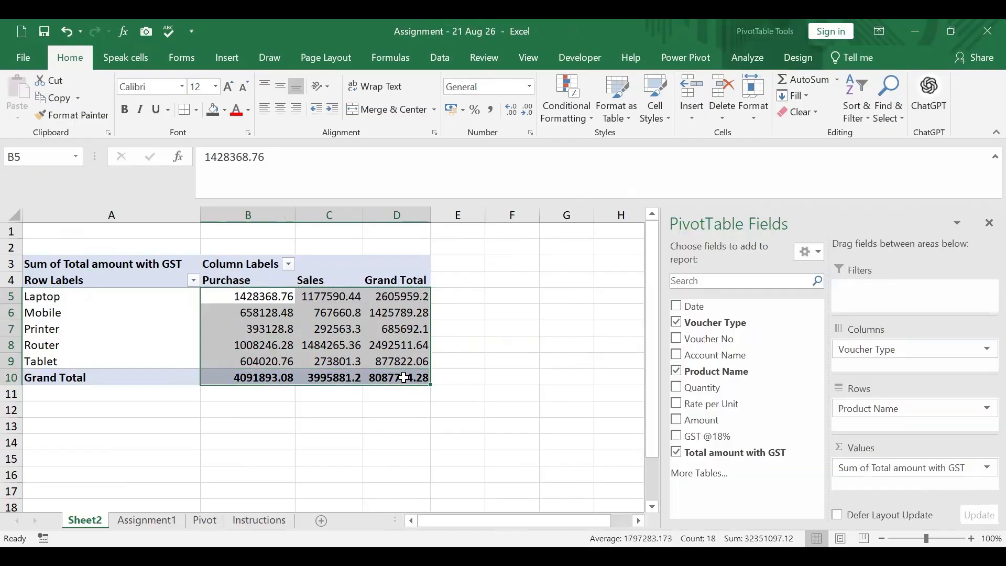
pyautogui.click(506, 119)
pyautogui.click(480, 119)
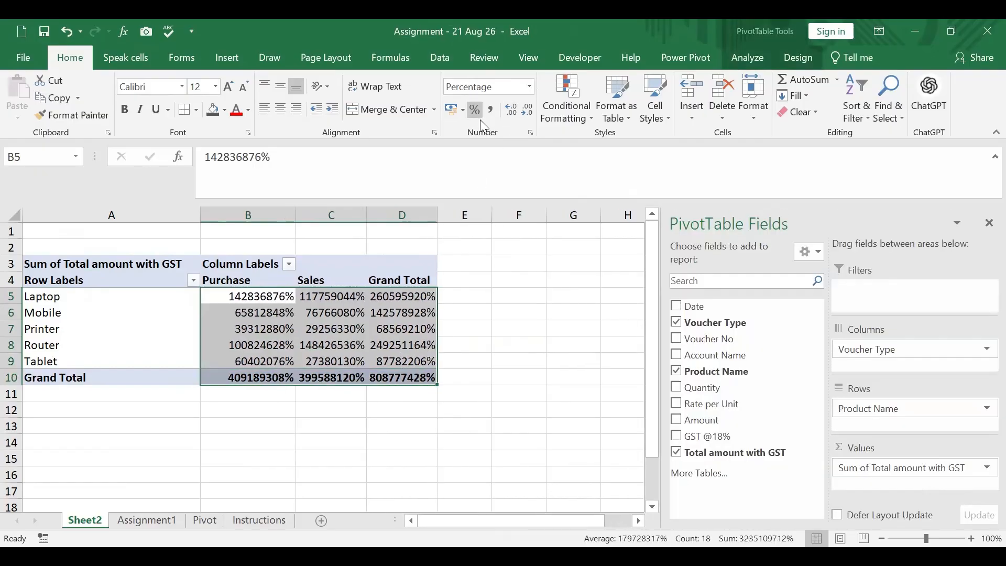
pyautogui.click(491, 109)
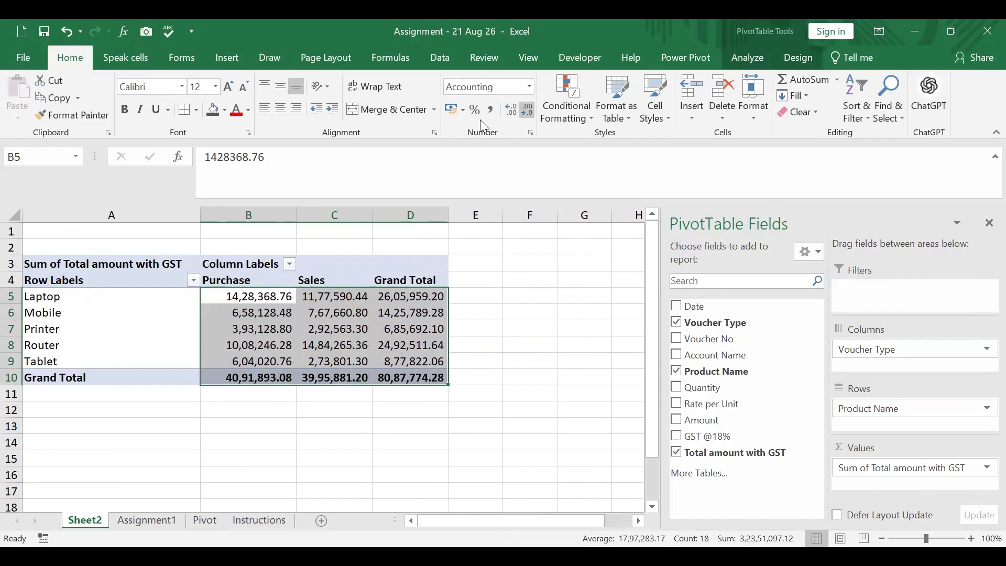
pyautogui.click(528, 109)
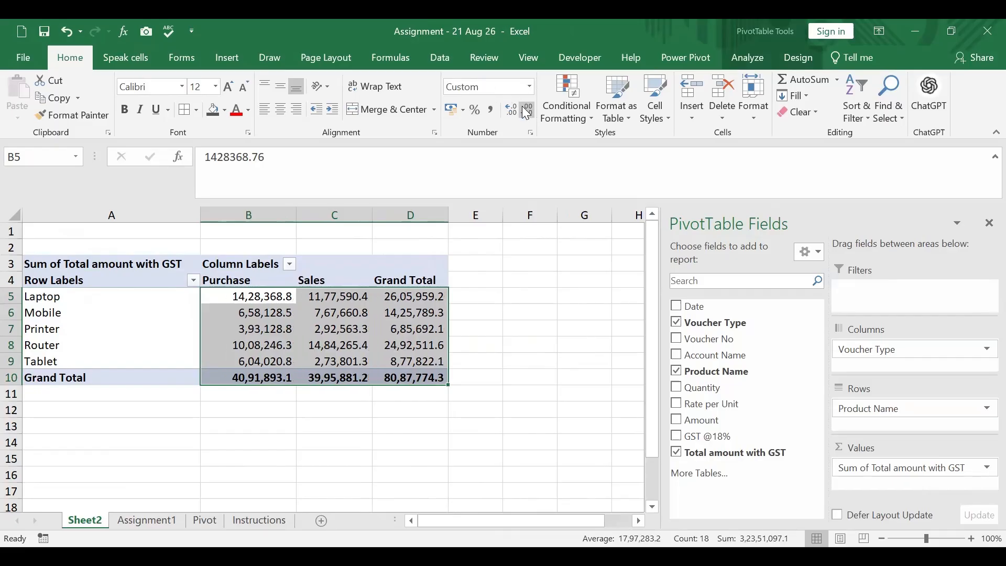
pyautogui.click(528, 110)
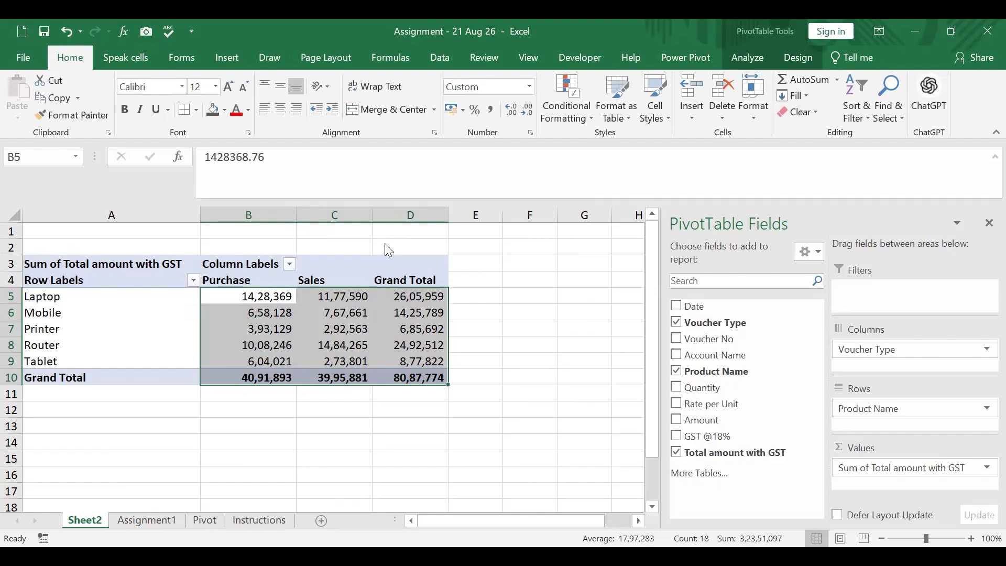
# Apply the Currency format with the ₹ symbol and 0 decimal places to the PivotTable amounts in B5:D10
pyautogui.hotkey('ctrl', '1')
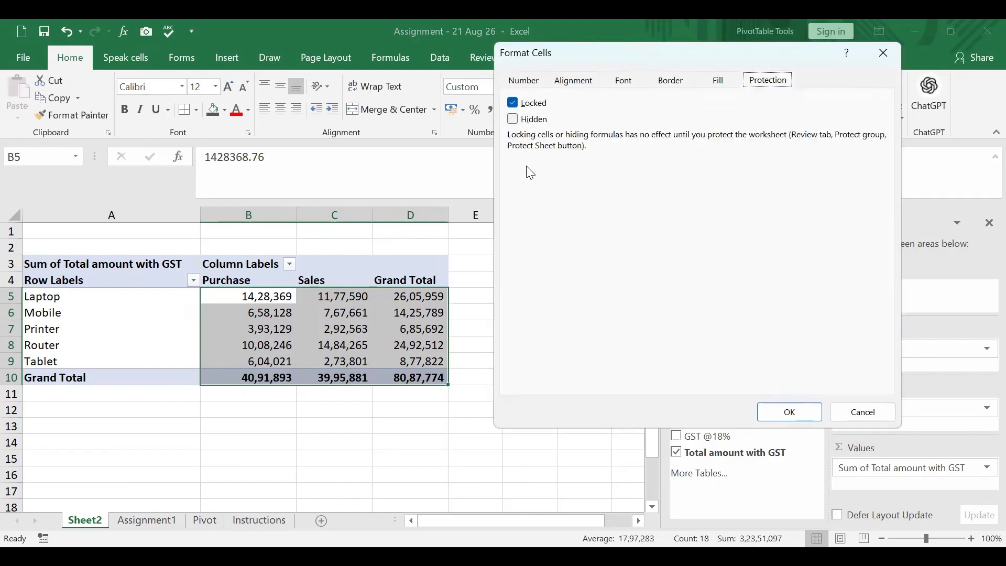
pyautogui.click(523, 81)
pyautogui.click(536, 139)
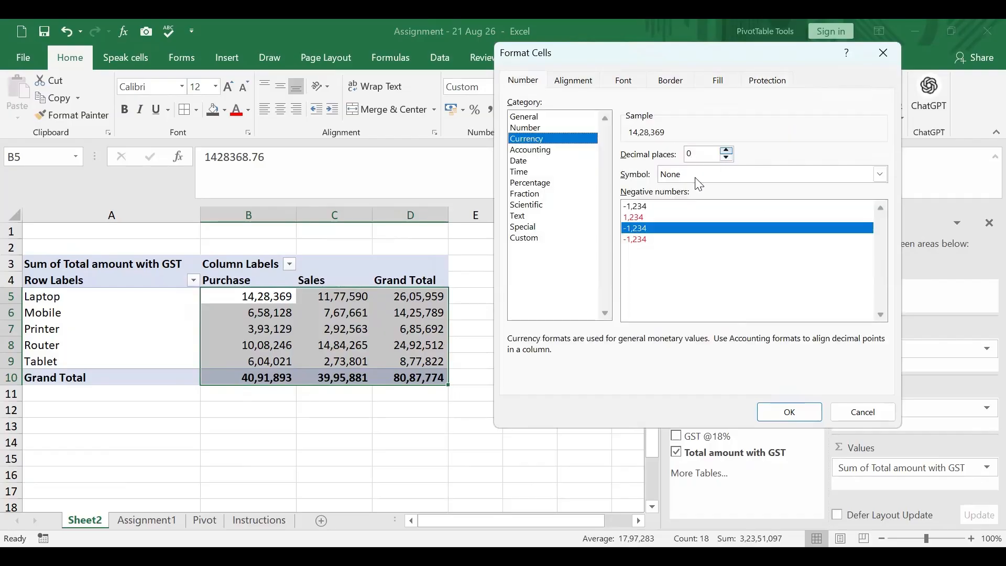
pyautogui.click(880, 175)
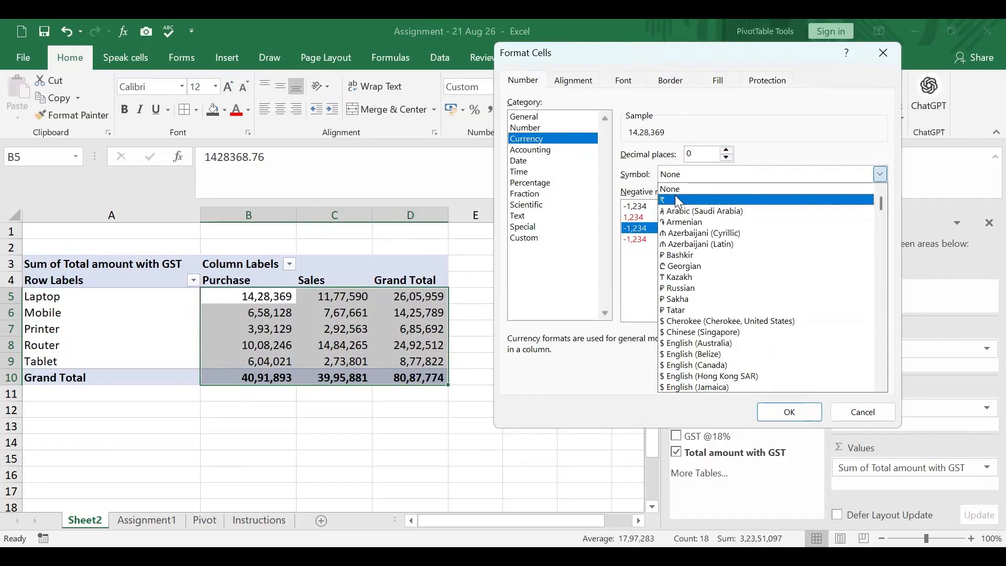
pyautogui.click(676, 201)
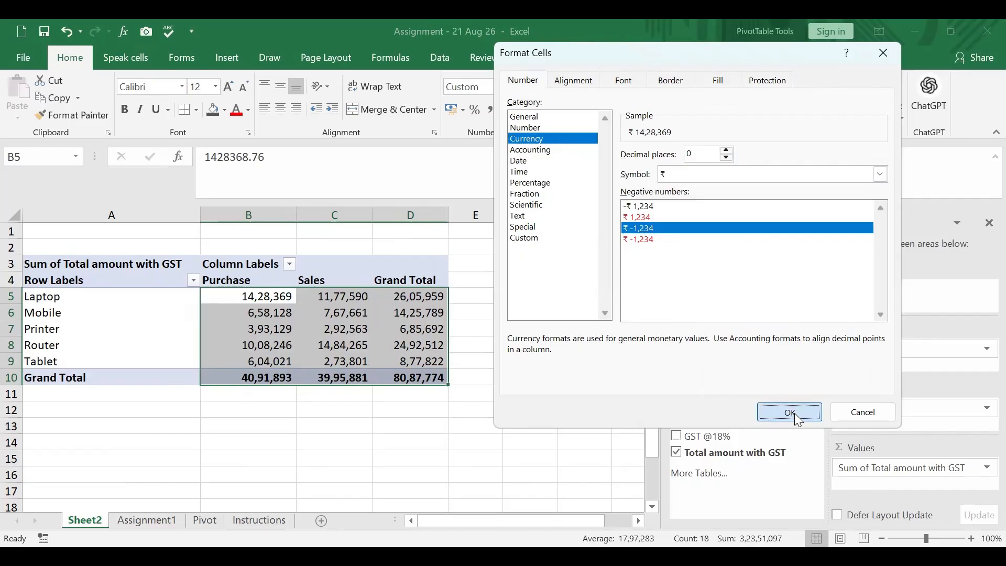
pyautogui.click(791, 413)
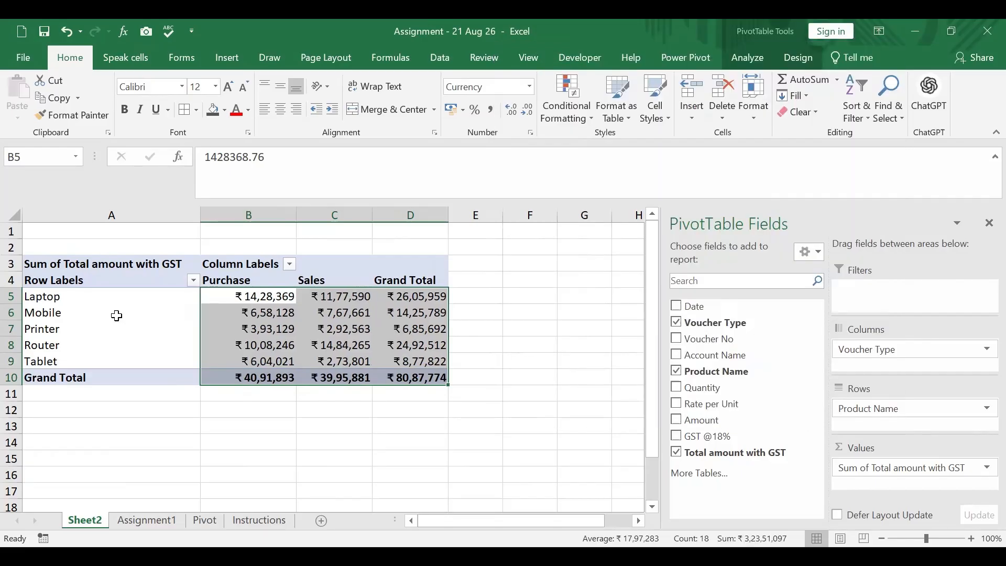
# Reread the PivotTable and chart requirements on the Instructions sheet and return to the PivotTable on Sheet2
pyautogui.click(262, 521)
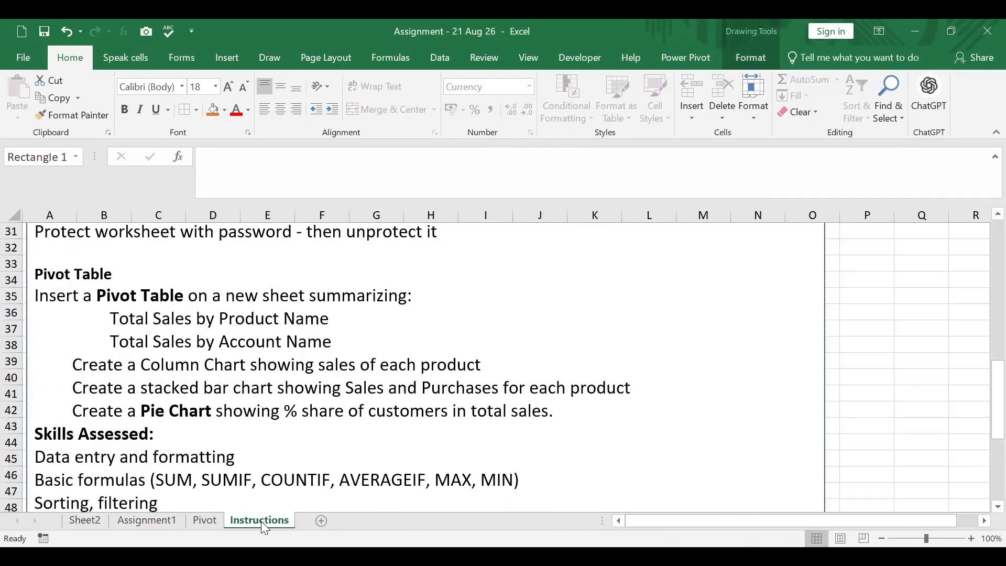
pyautogui.scroll(-1, 288, 418)
pyautogui.scroll(-3, 289, 419)
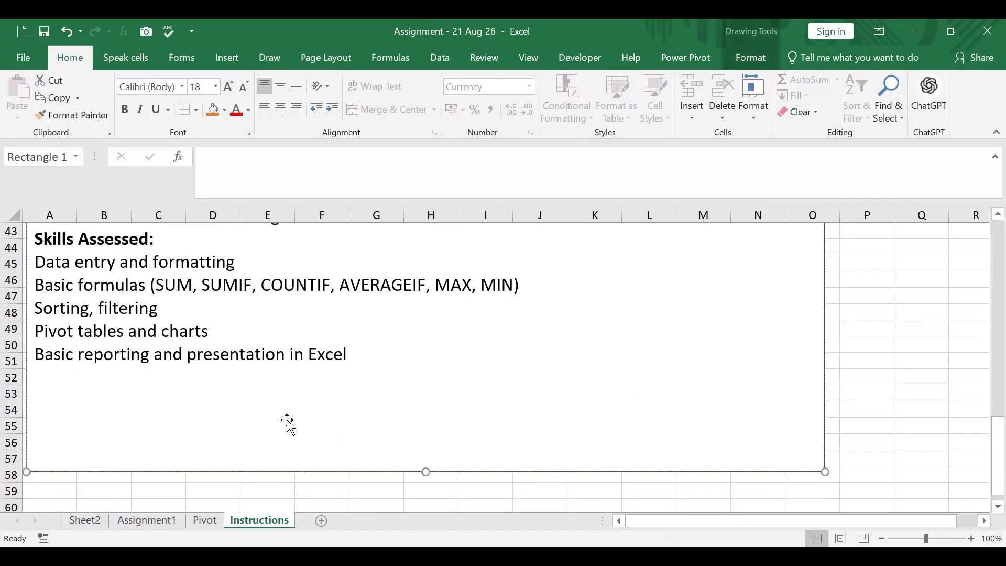
pyautogui.scroll(3, 287, 422)
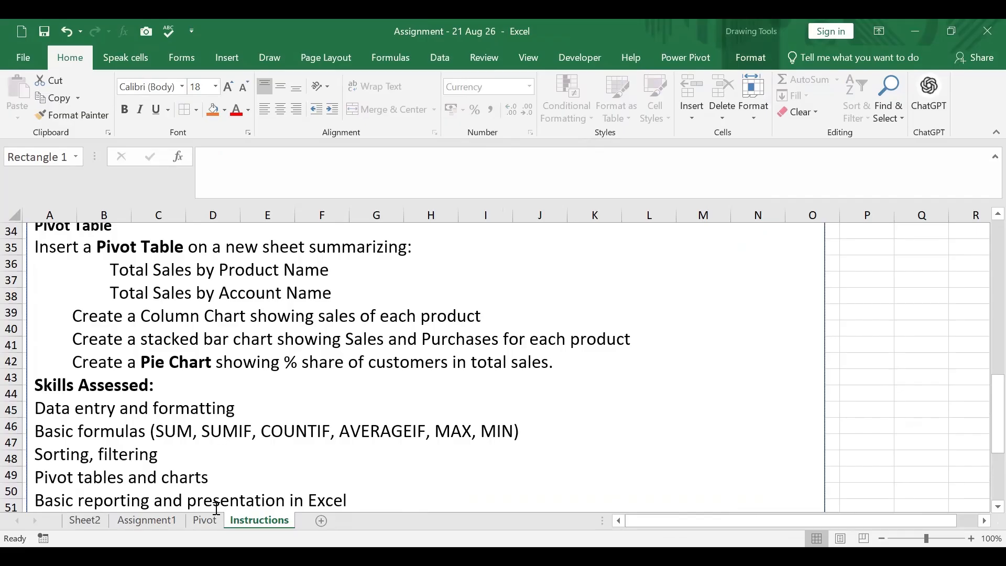
pyautogui.click(88, 517)
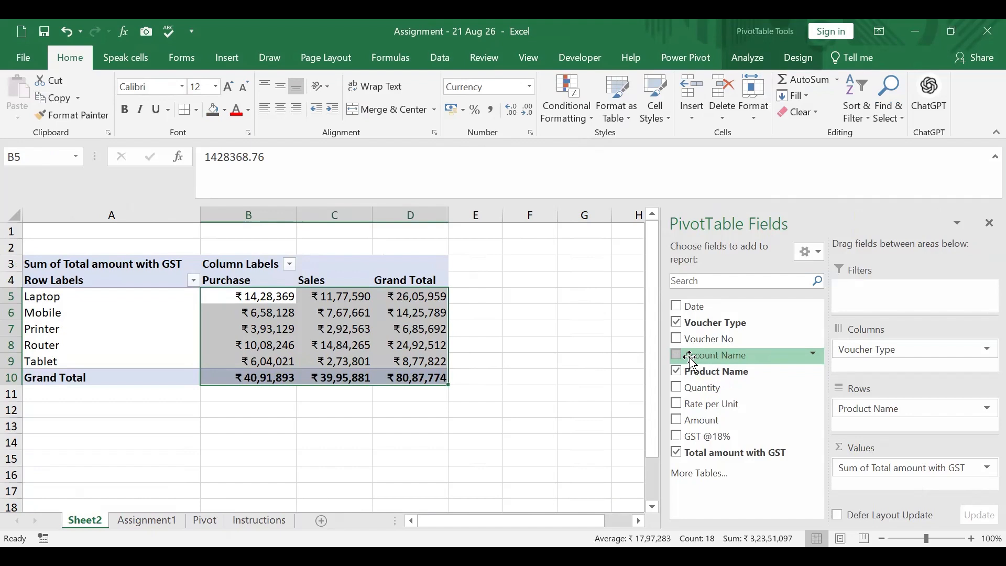
# Try Account Name instead of Product Name as the row field of the PivotTable on Sheet2
pyautogui.moveTo(691, 359); pyautogui.dragTo(711, 381)
pyautogui.moveTo(840, 451); pyautogui.dragTo(781, 357)
pyautogui.moveTo(101, 299); pyautogui.dragTo(91, 353)
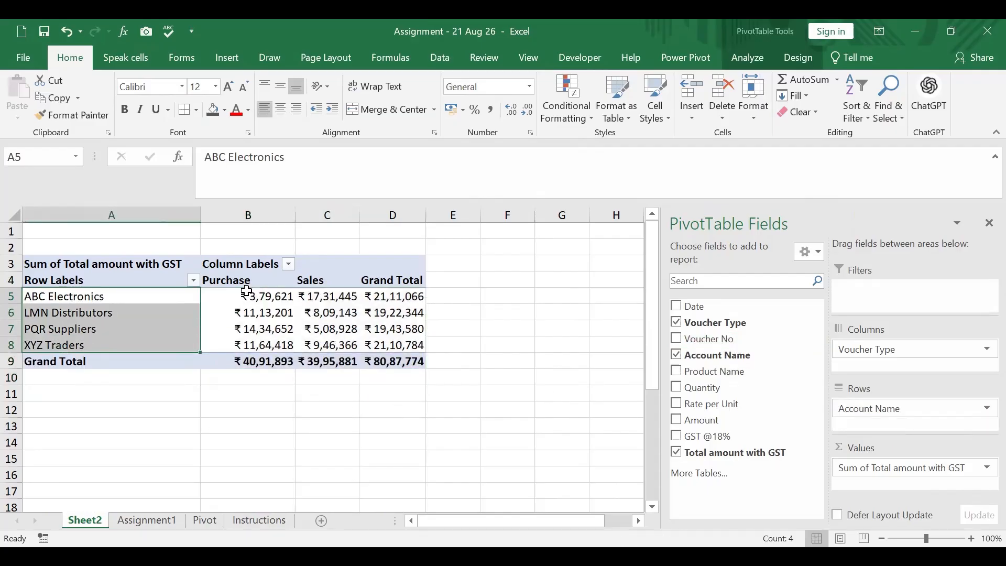
pyautogui.click(247, 292)
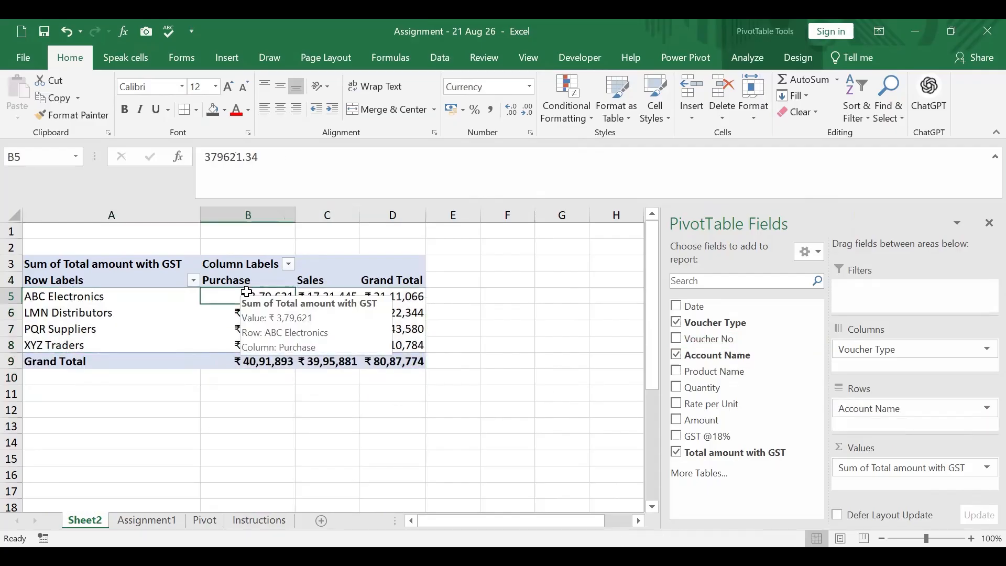
pyautogui.click(343, 298)
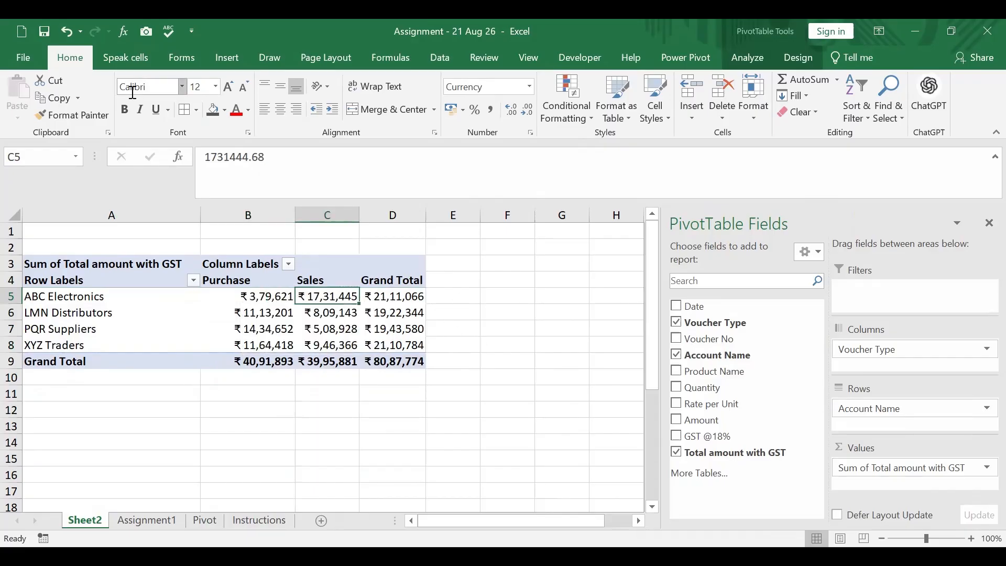
# Undo the row field changes to restore Product Name as the PivotTable's row field
pyautogui.hotkey('ctrl', 'z')
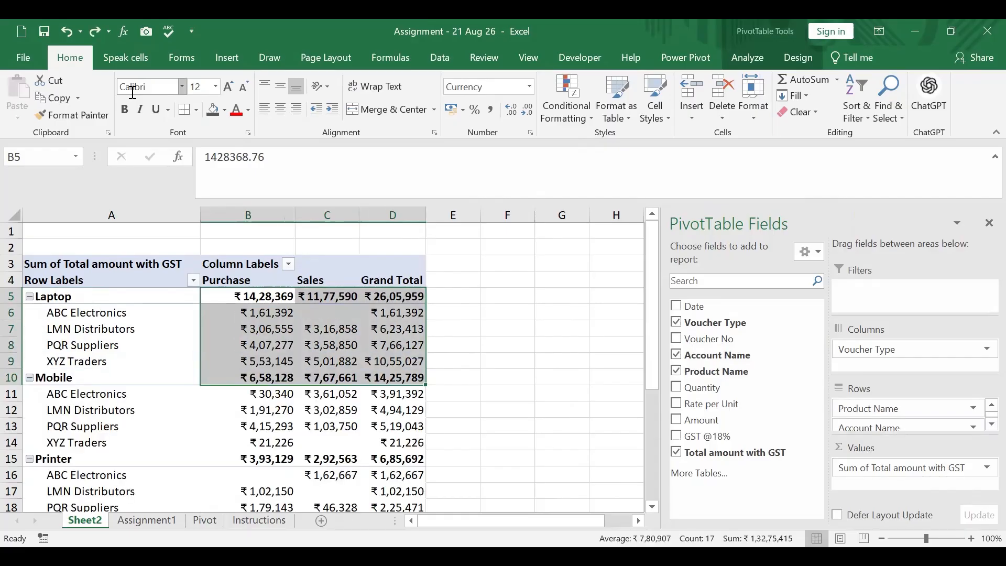
pyautogui.hotkey('ctrl', 'z')
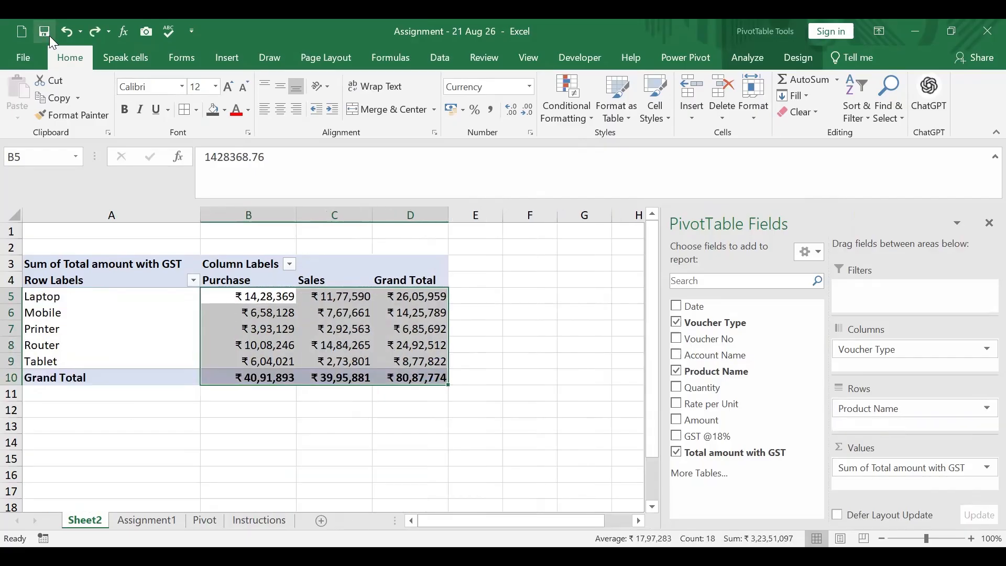
pyautogui.click(532, 328)
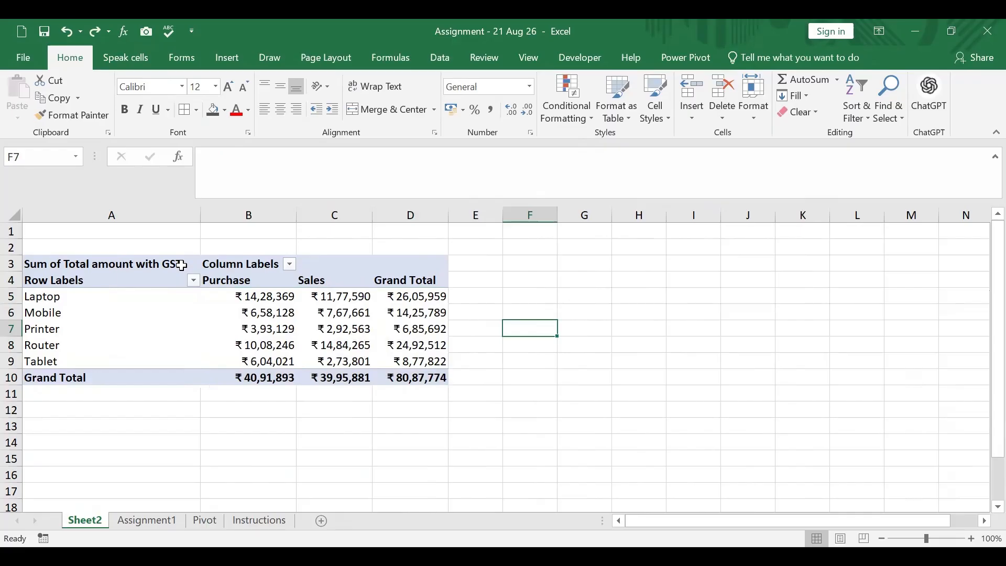
# Copy the whole PivotTable in A3:D10 and paste the duplicate at A14 on Sheet2
pyautogui.moveTo(115, 266); pyautogui.dragTo(394, 378)
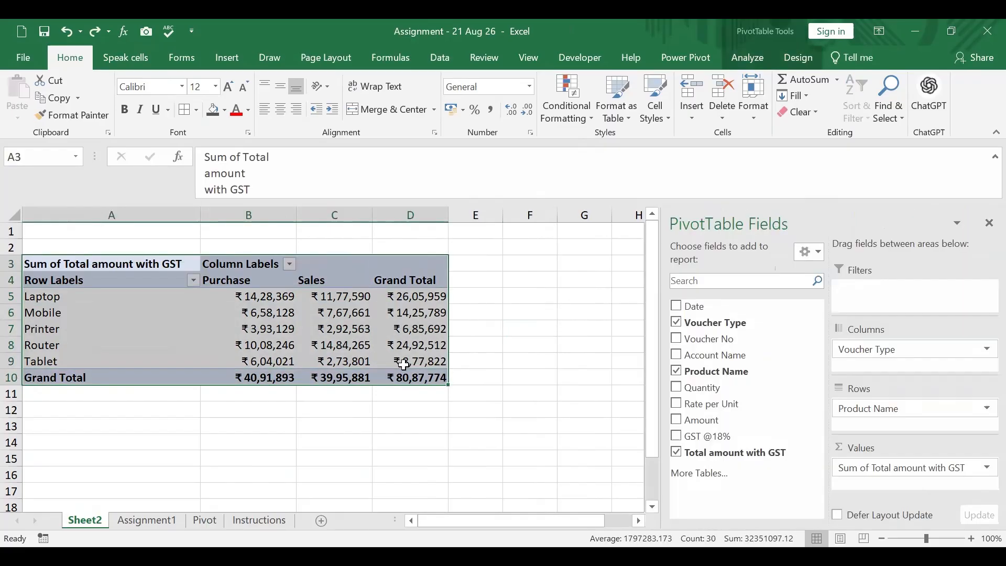
pyautogui.hotkey('ctrl', 'c')
pyautogui.click(171, 446)
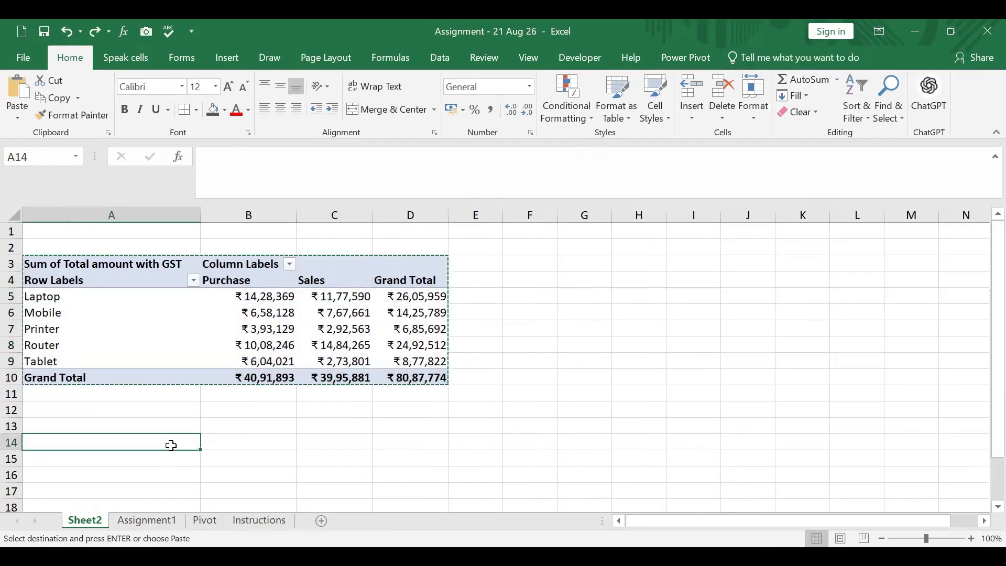
pyautogui.hotkey('ctrl', 'v')
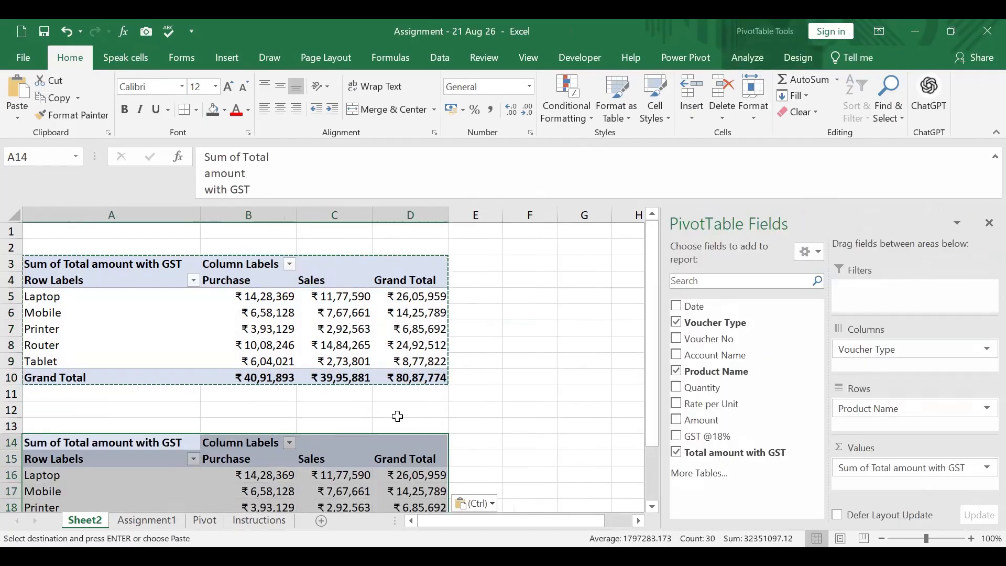
# Replace Product Name with Account Name as the row field of the duplicated PivotTable at A14
pyautogui.scroll(-2, 396, 417)
pyautogui.moveTo(872, 415); pyautogui.dragTo(750, 383)
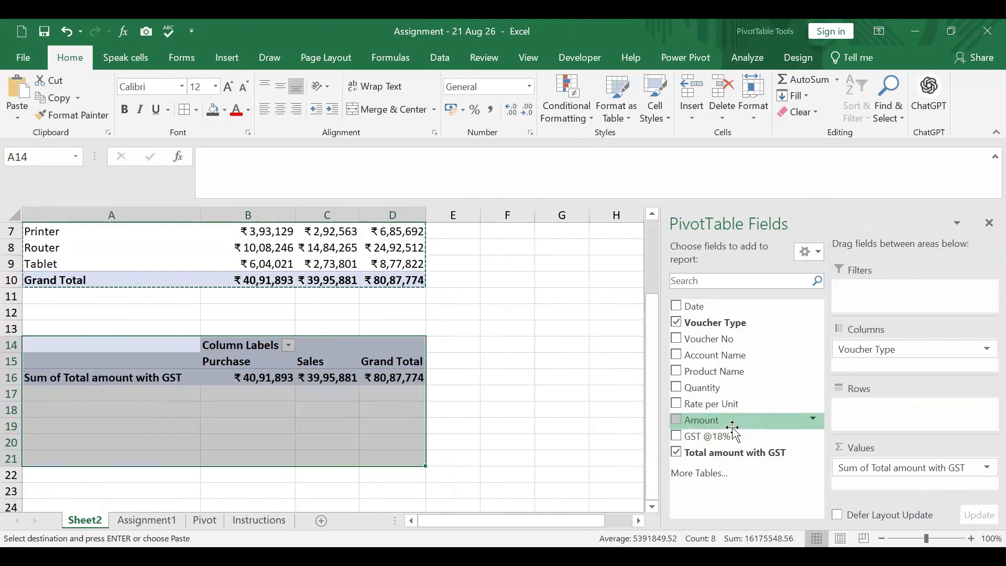
pyautogui.moveTo(725, 362); pyautogui.dragTo(881, 415)
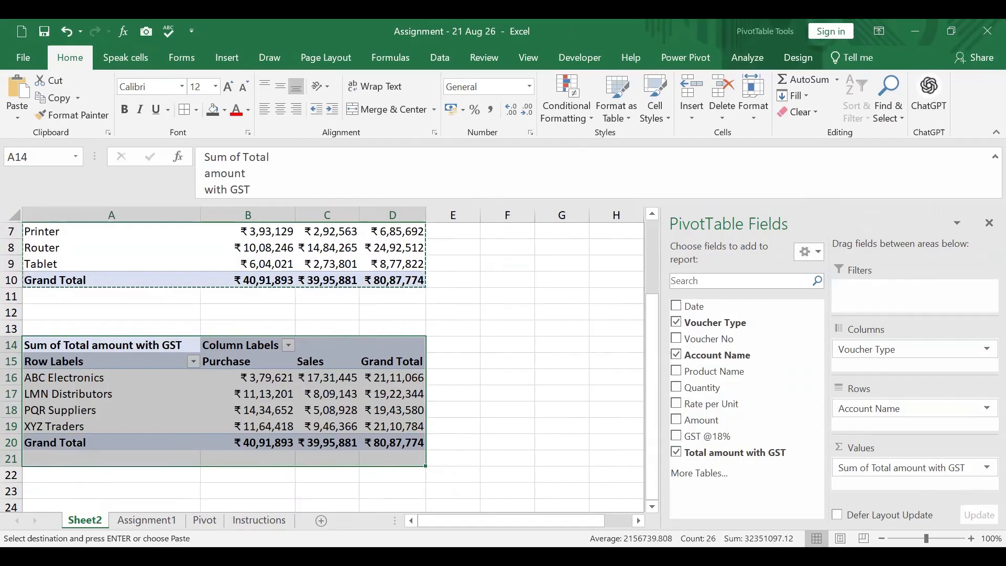
pyautogui.moveTo(882, 413)
pyautogui.mouseDown()
pyautogui.moveTo(911, 387)
pyautogui.moveTo(868, 351)
pyautogui.moveTo(886, 412)
pyautogui.mouseUp()
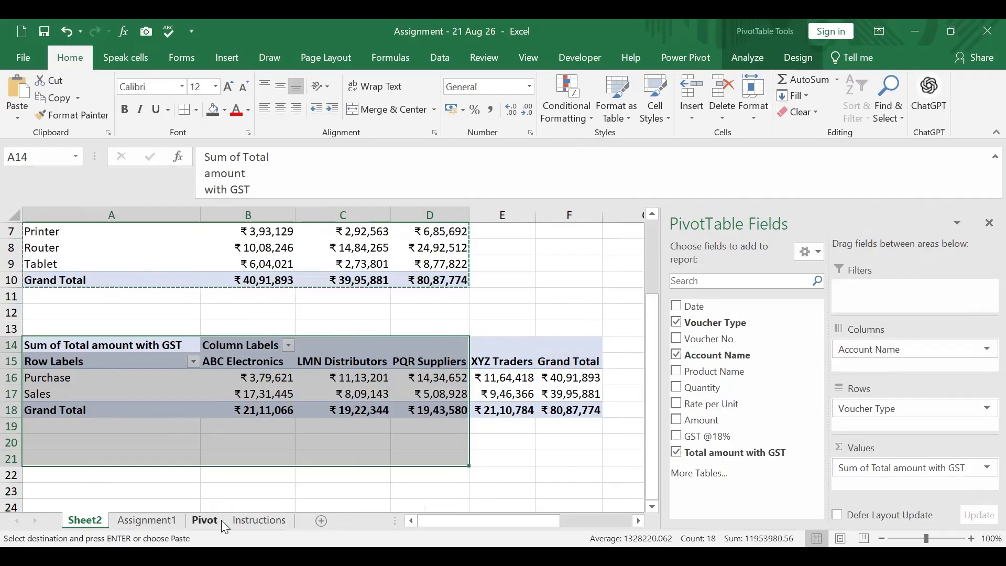
# Reread the chart requirements on the Instructions sheet, including the pie chart of customers' share in total sales
pyautogui.click(252, 519)
pyautogui.scroll(-3, 362, 437)
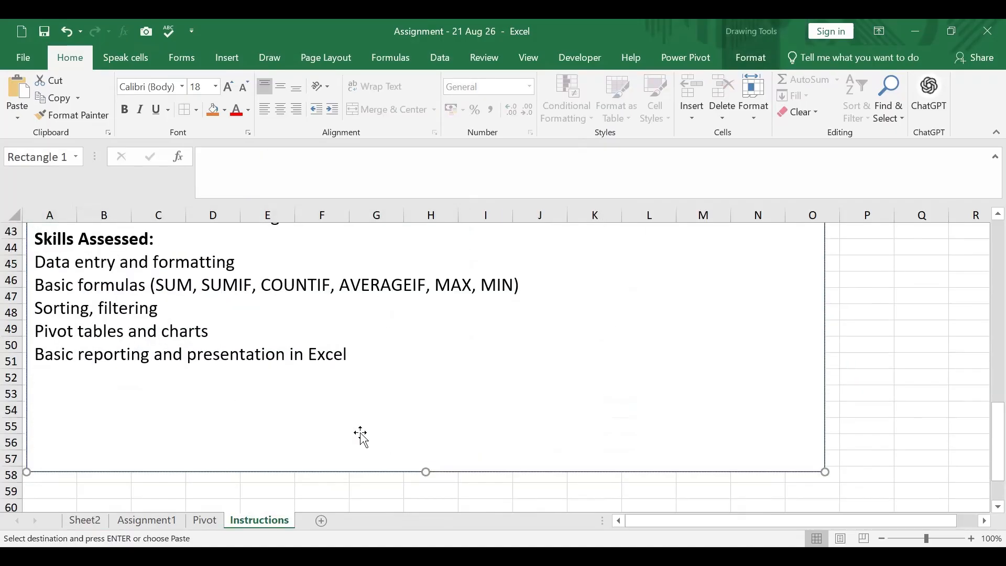
pyautogui.scroll(-1, 362, 437)
pyautogui.scroll(2, 361, 435)
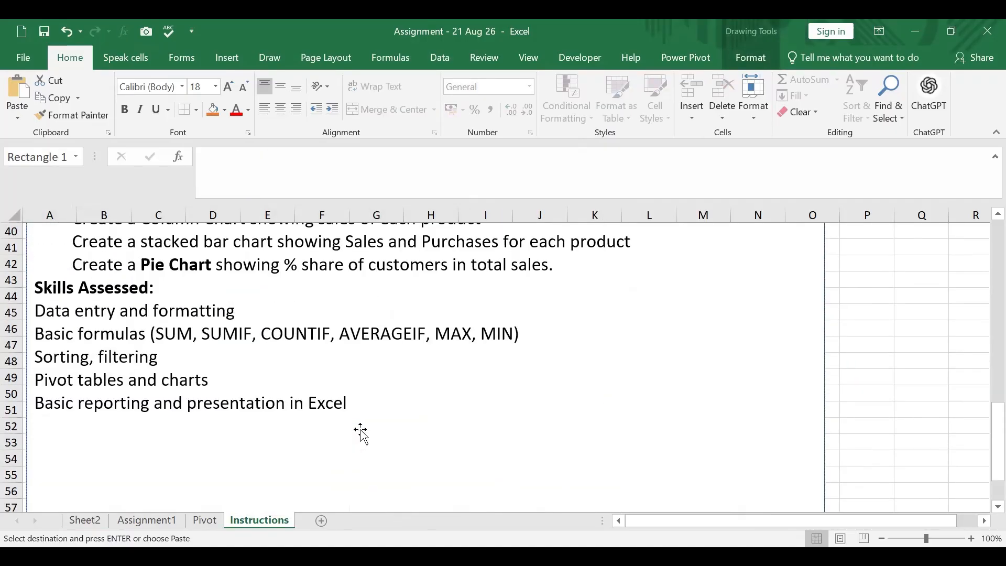
pyautogui.scroll(1, 360, 433)
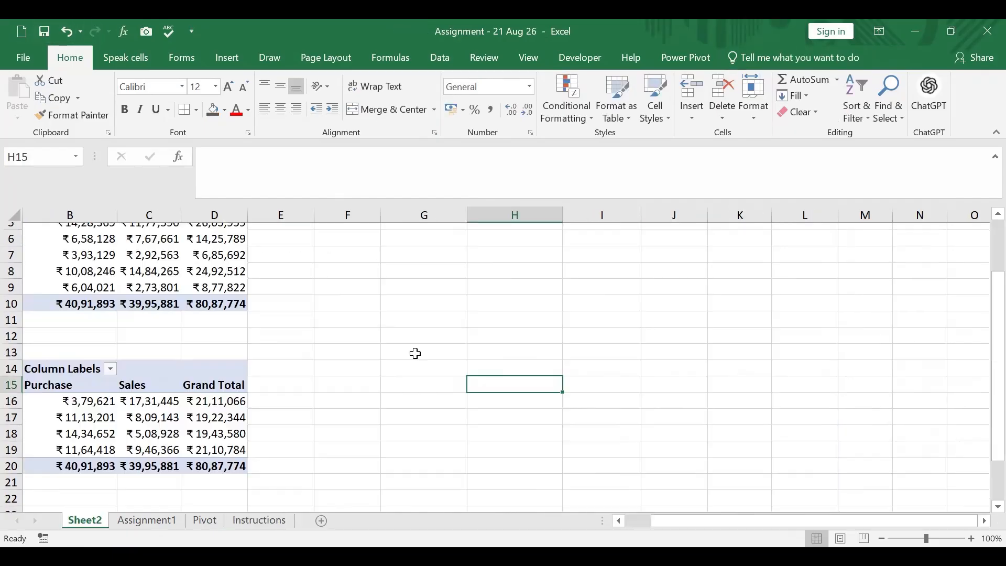
# Copy the Account Name PivotTable in A14:D20 on Sheet2 and paste it as linked cells starting at A25
pyautogui.scroll(-2, 419, 349)
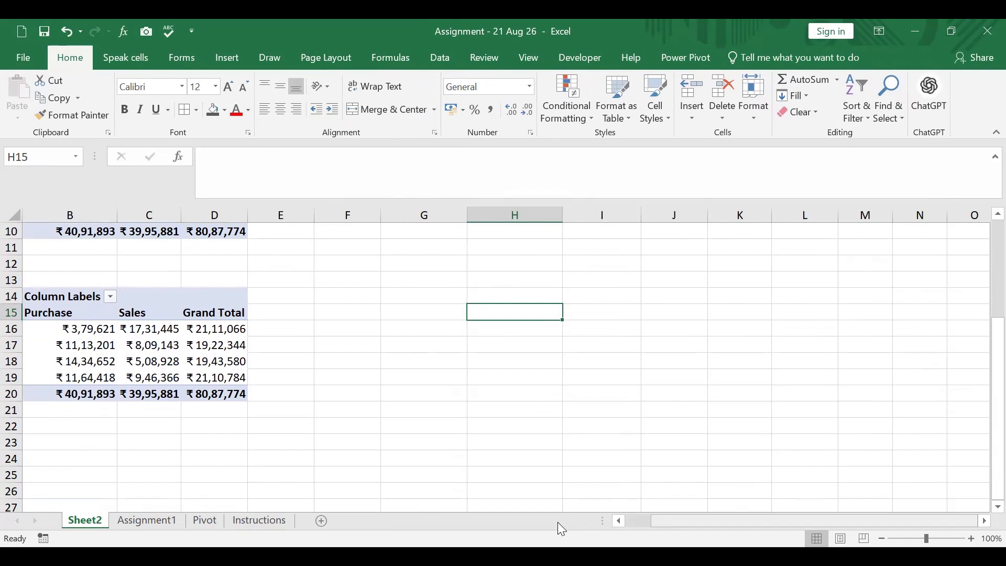
pyautogui.hscroll(-1, 66, 299)
pyautogui.moveTo(71, 298); pyautogui.dragTo(401, 389)
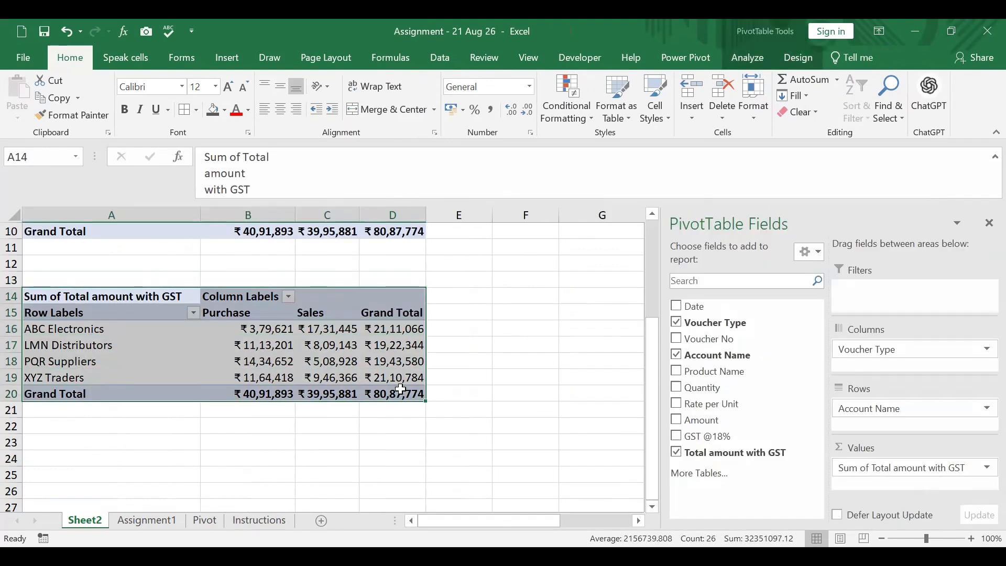
pyautogui.hotkey('ctrl', 'c')
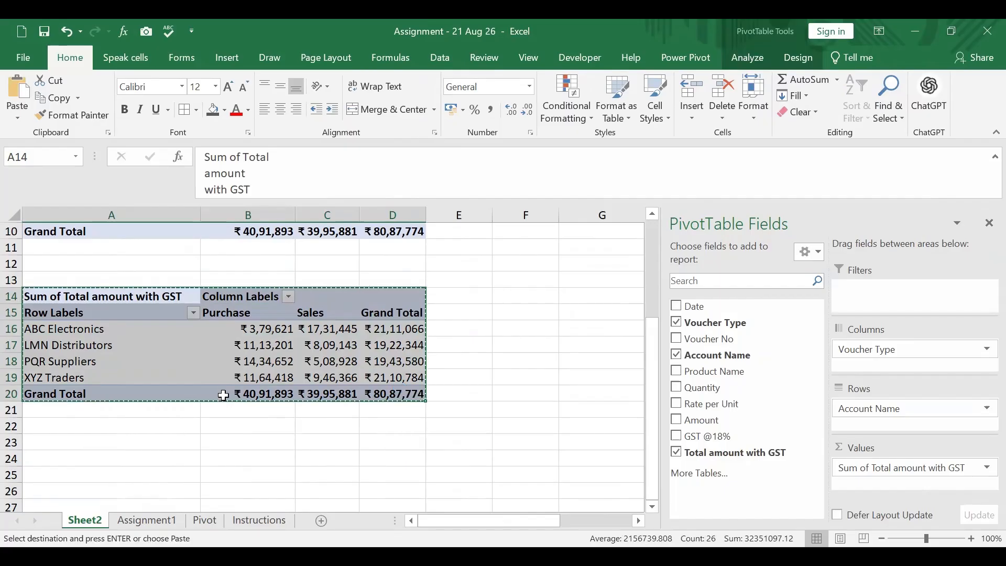
pyautogui.scroll(-2, 169, 377)
pyautogui.click(169, 376)
pyautogui.rightClick(169, 376)
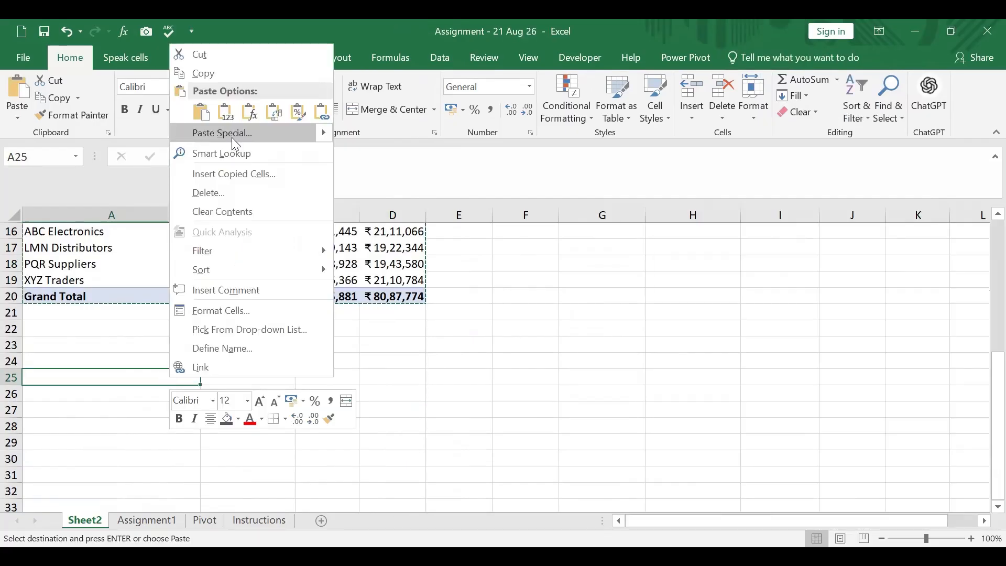
pyautogui.click(239, 134)
pyautogui.click(117, 279)
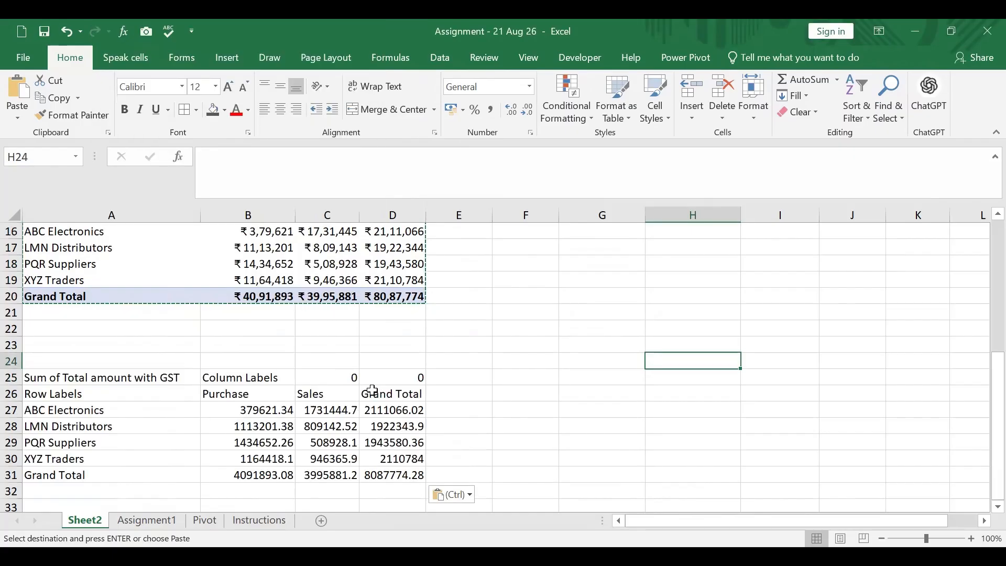
# Copy the currency format of PivotTable cell C18 onto the linked amounts in B27:D31 with Format Painter
pyautogui.click(327, 414)
pyautogui.moveTo(326, 428); pyautogui.dragTo(319, 461)
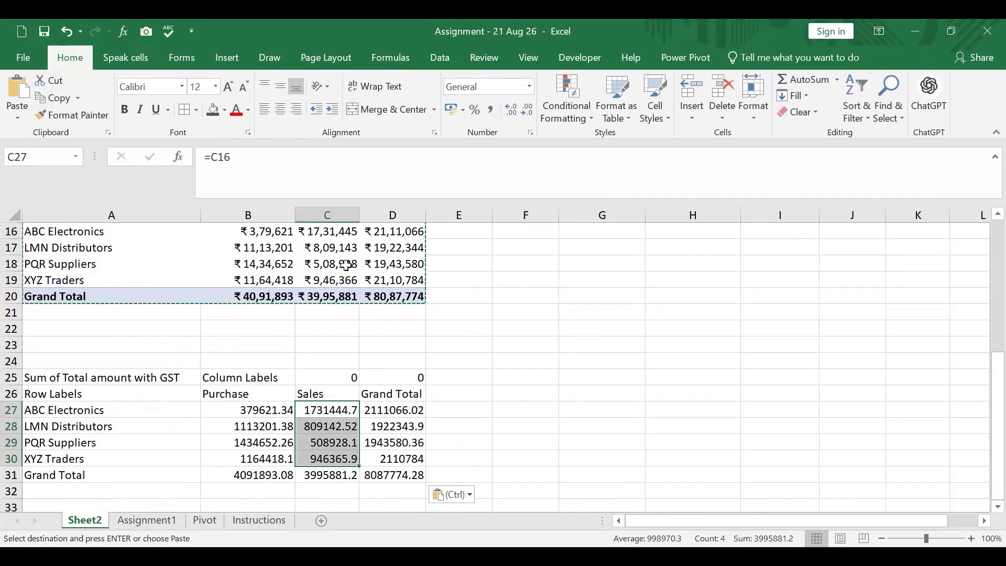
pyautogui.click(343, 265)
pyautogui.click(65, 116)
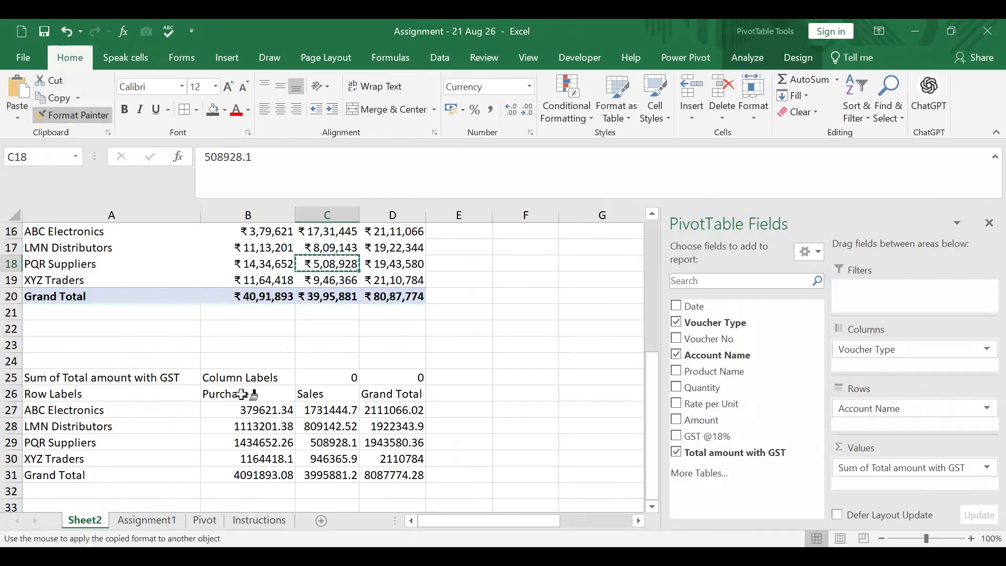
pyautogui.moveTo(253, 410)
pyautogui.mouseDown()
pyautogui.moveTo(265, 427)
pyautogui.moveTo(356, 442)
pyautogui.moveTo(388, 459)
pyautogui.moveTo(386, 473)
pyautogui.mouseUp()
pyautogui.click(524, 409)
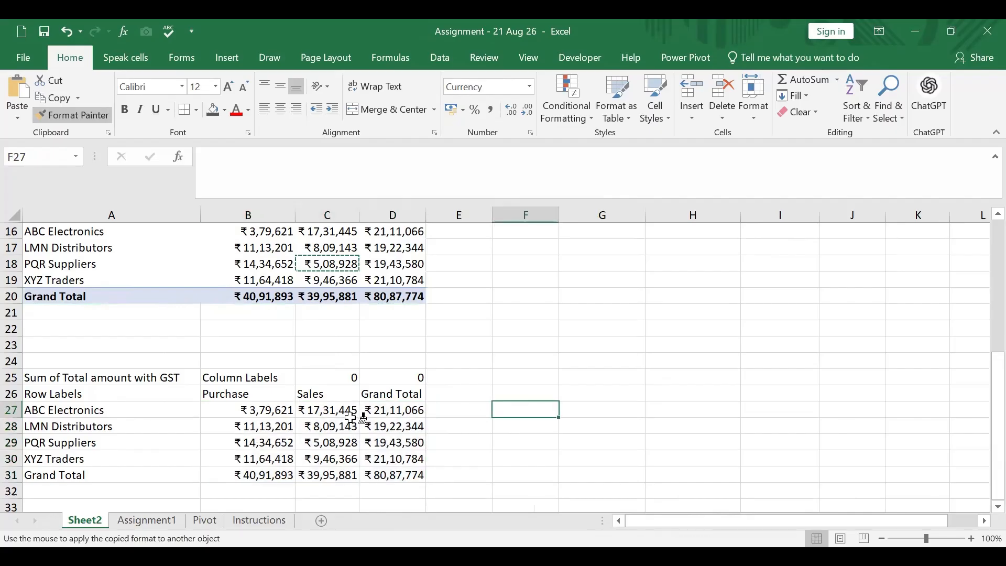
# Insert a 2-D pie chart from the linked Sales amounts in C27:C30
pyautogui.moveTo(331, 411); pyautogui.dragTo(341, 459)
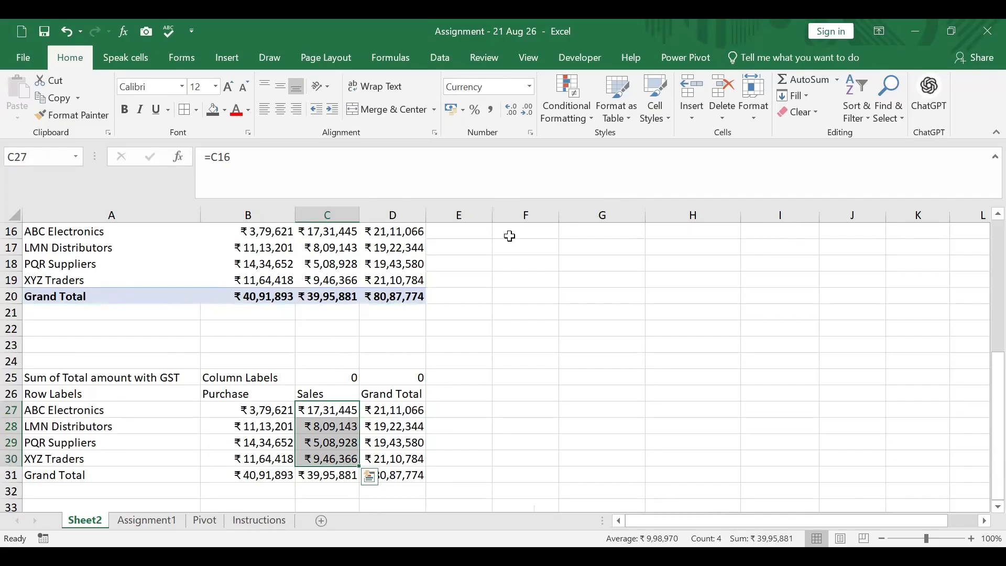
pyautogui.click(232, 60)
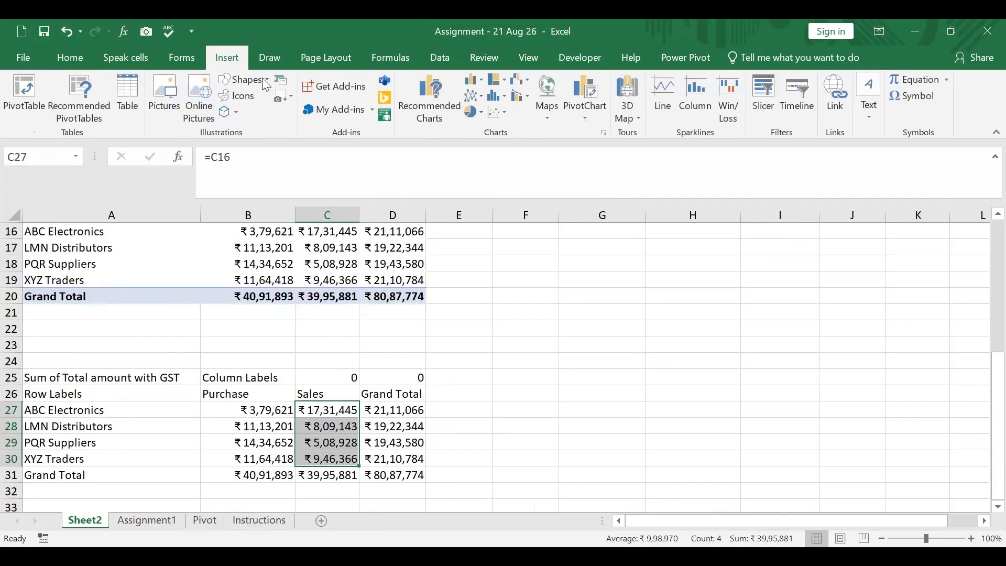
pyautogui.click(483, 80)
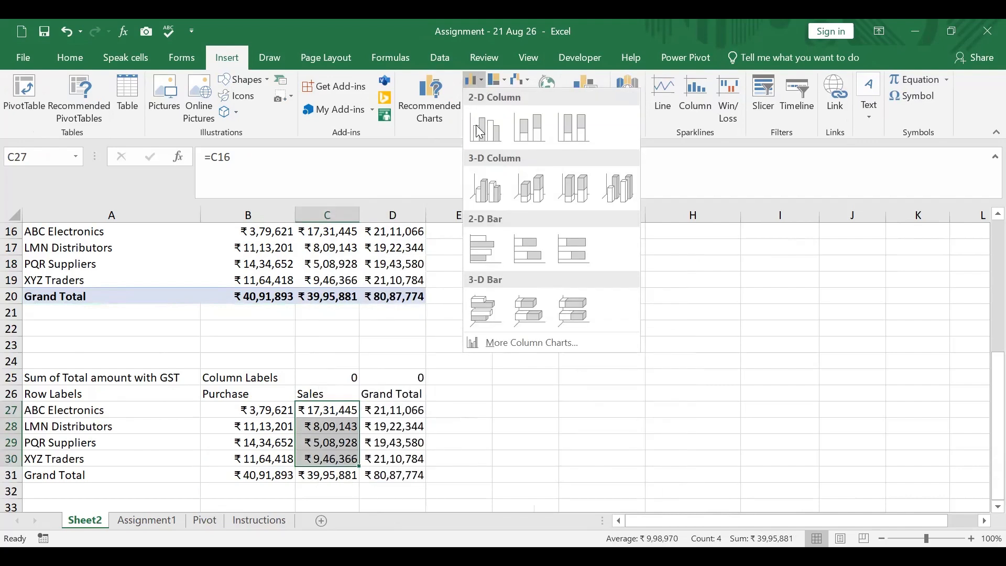
pyautogui.click(482, 111)
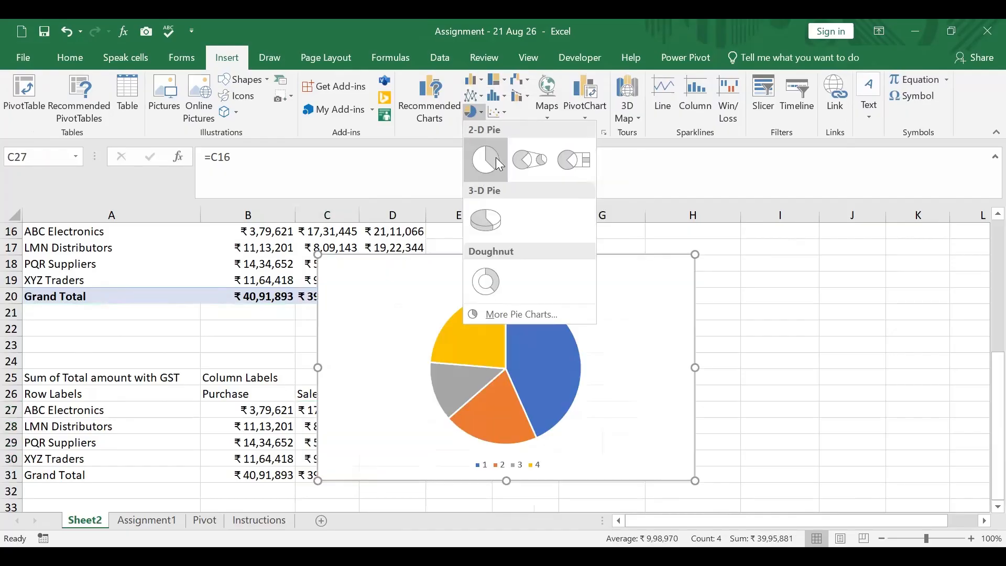
pyautogui.click(497, 162)
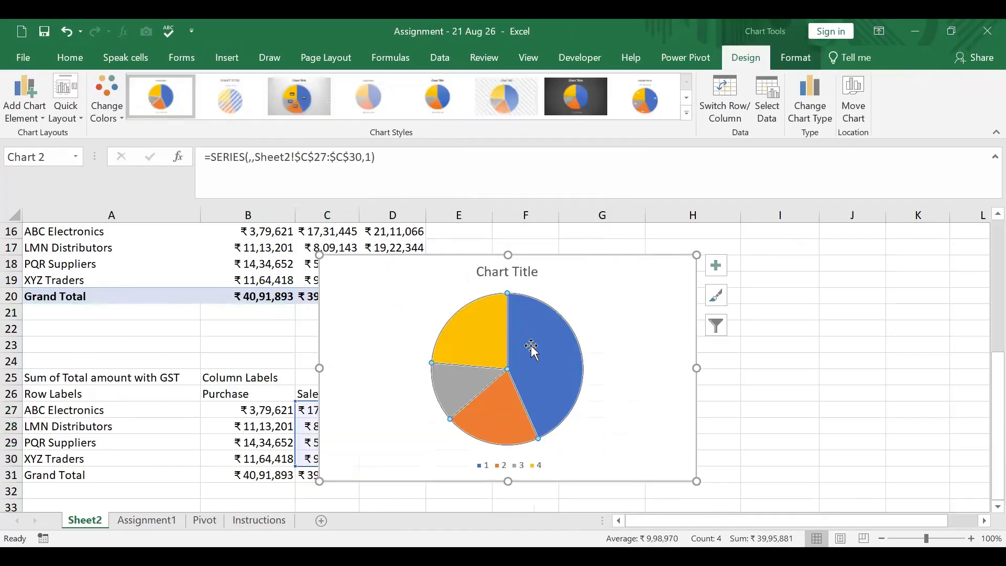
# Add data labels to the slices of the pie chart
pyautogui.rightClick(532, 348)
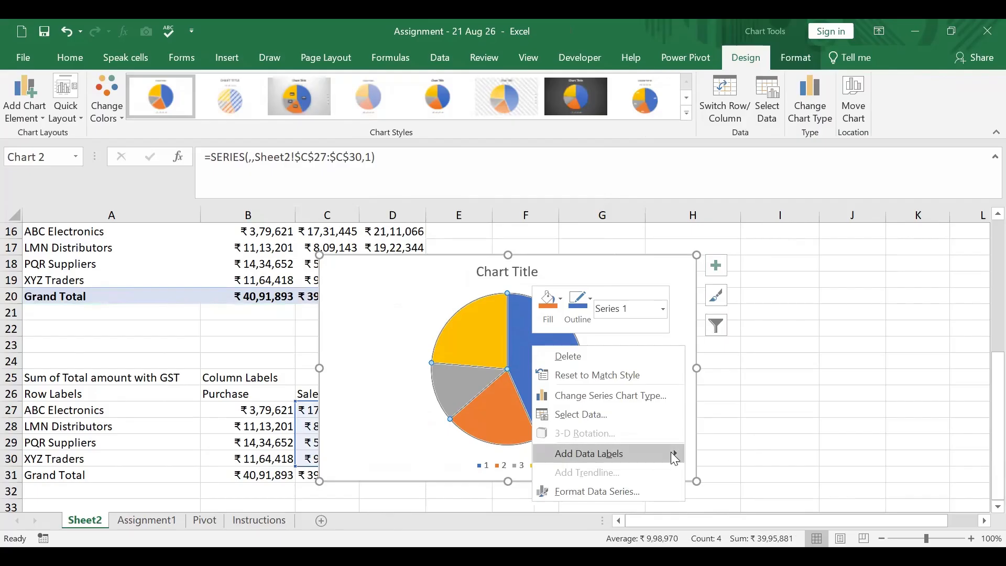
pyautogui.moveTo(671, 452)
pyautogui.click(712, 455)
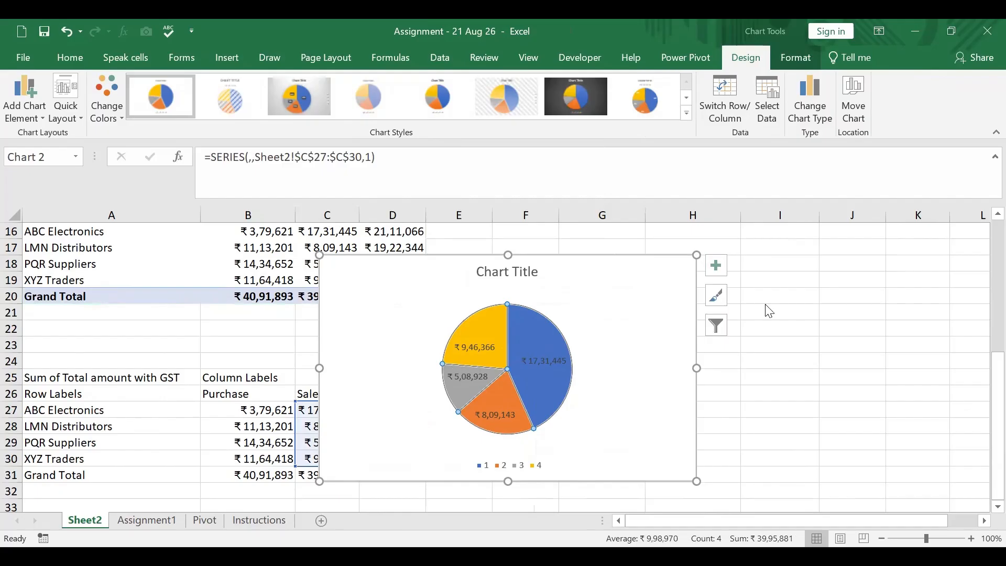
pyautogui.click(672, 334)
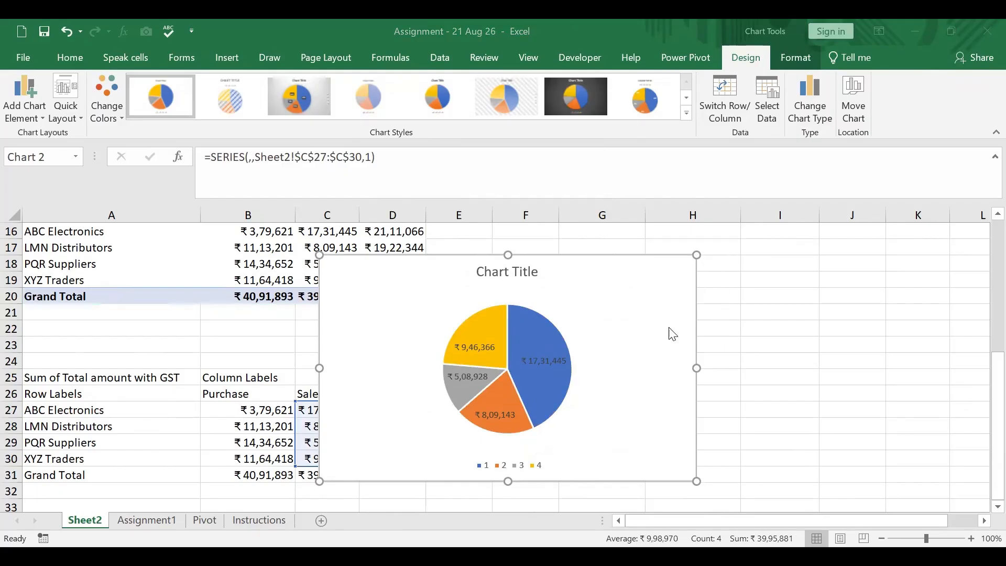
# Open the pie chart's data label formatting options, try adding the Series Name to the labels, and undo it
pyautogui.click(540, 341)
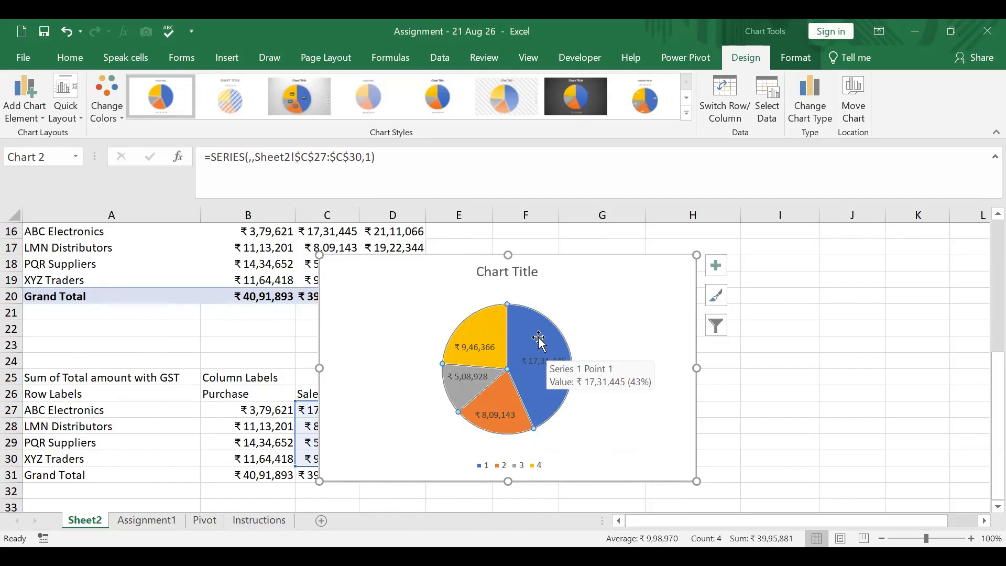
pyautogui.rightClick(540, 341)
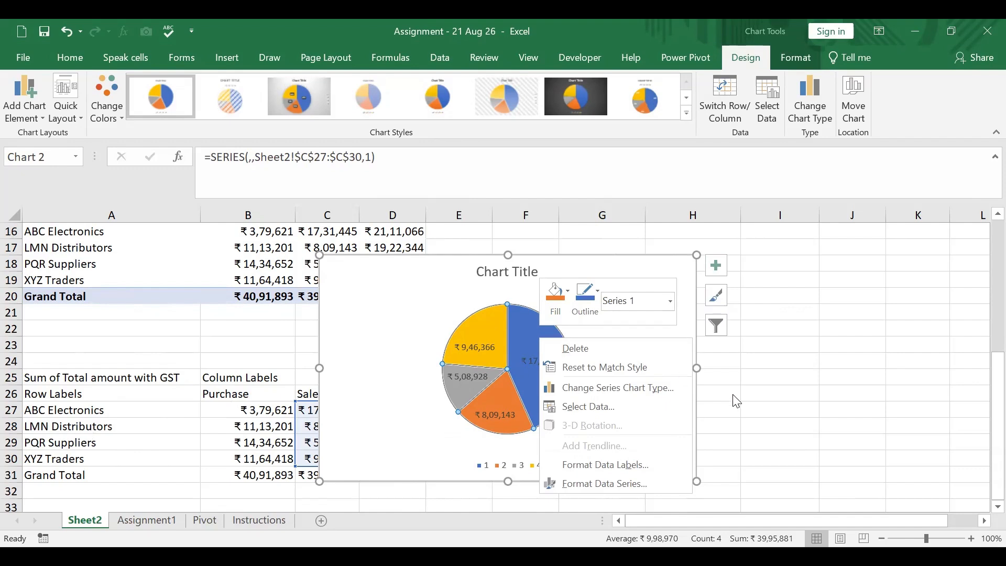
pyautogui.click(631, 462)
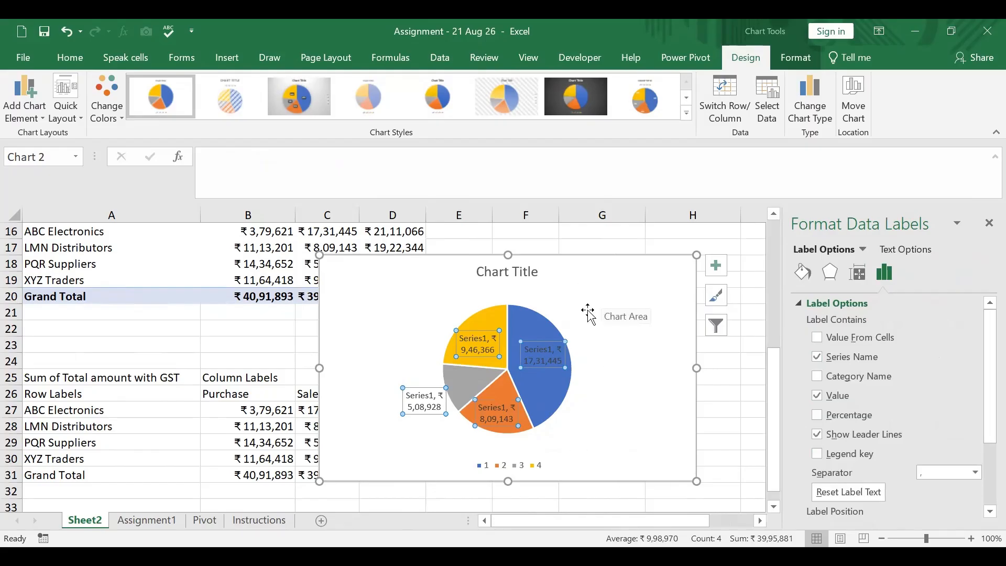
pyautogui.hotkey('ctrl', 'z')
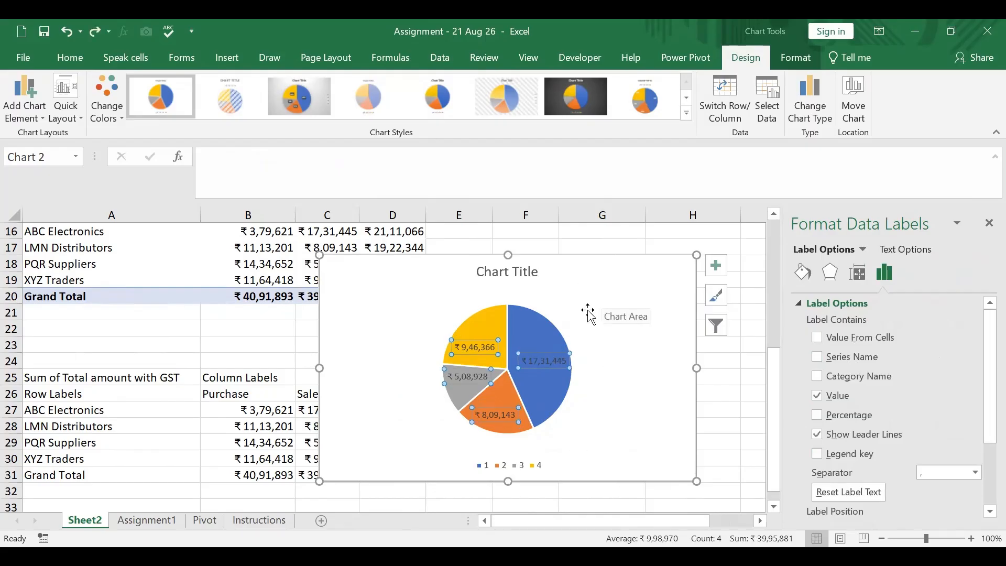
# Undo the data labels added to the pie chart built from C27:C30
pyautogui.hotkey('ctrl', 'z')
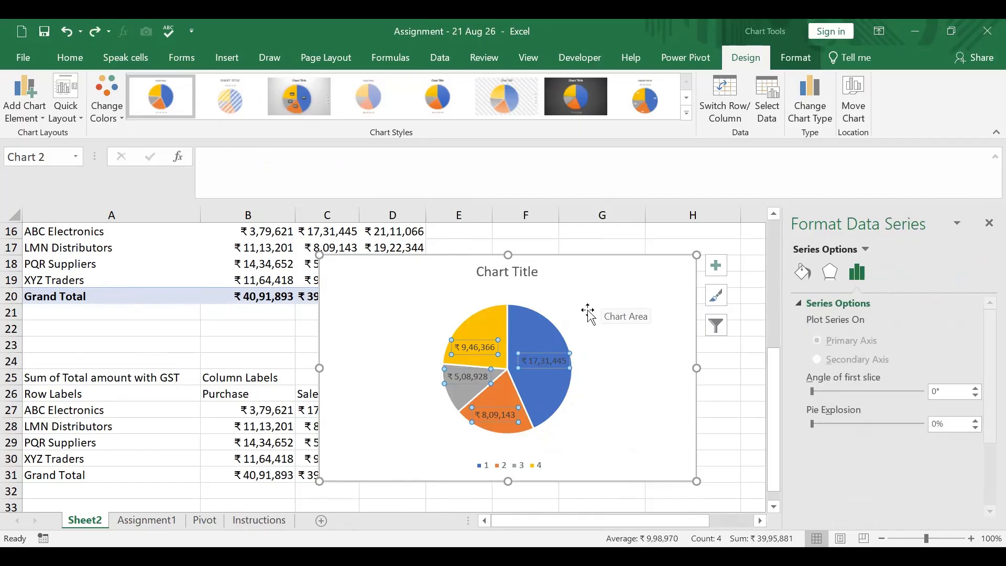
pyautogui.click(652, 353)
pyautogui.scroll(1, 147, 425)
pyautogui.scroll(-1, 139, 409)
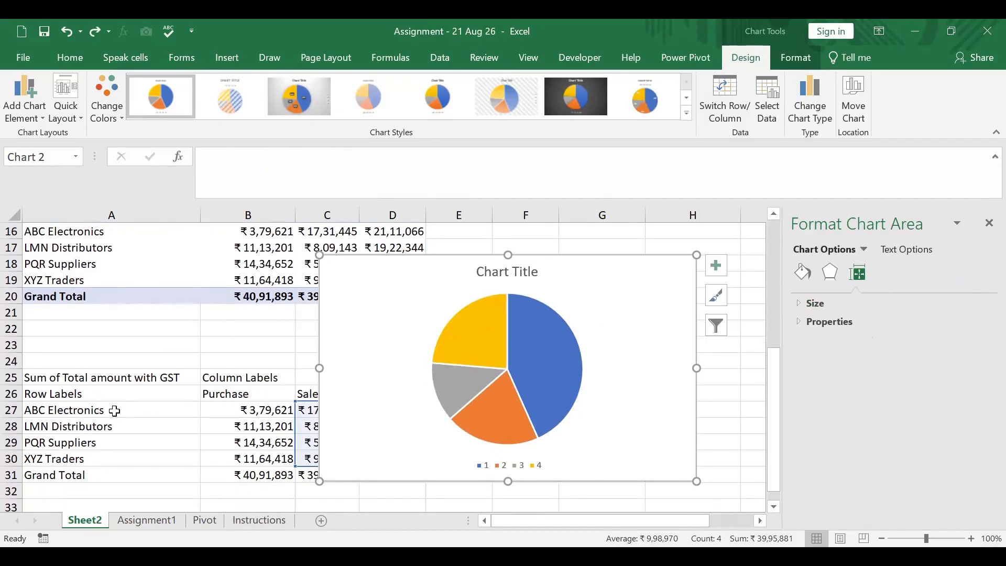
# Close the chart formatting options and delete the pie chart built only from the Sales amounts
pyautogui.moveTo(110, 410); pyautogui.dragTo(105, 455)
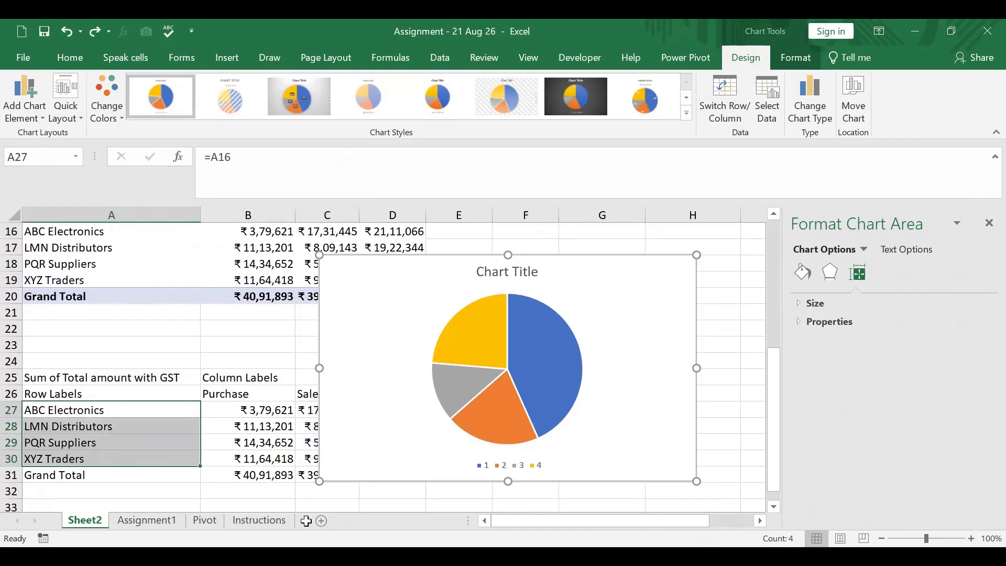
pyautogui.click(449, 265)
pyautogui.moveTo(448, 263); pyautogui.dragTo(606, 252)
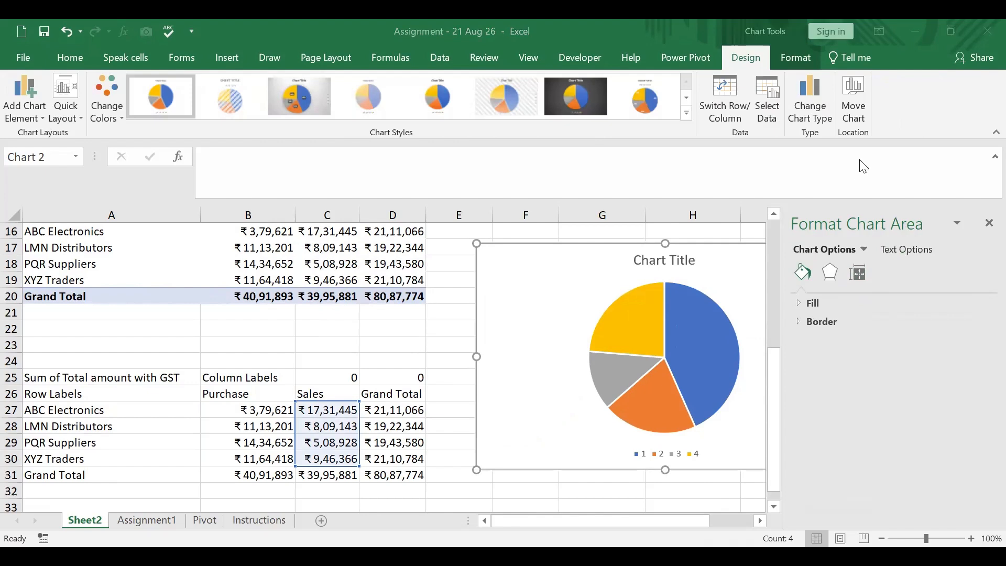
pyautogui.click(983, 225)
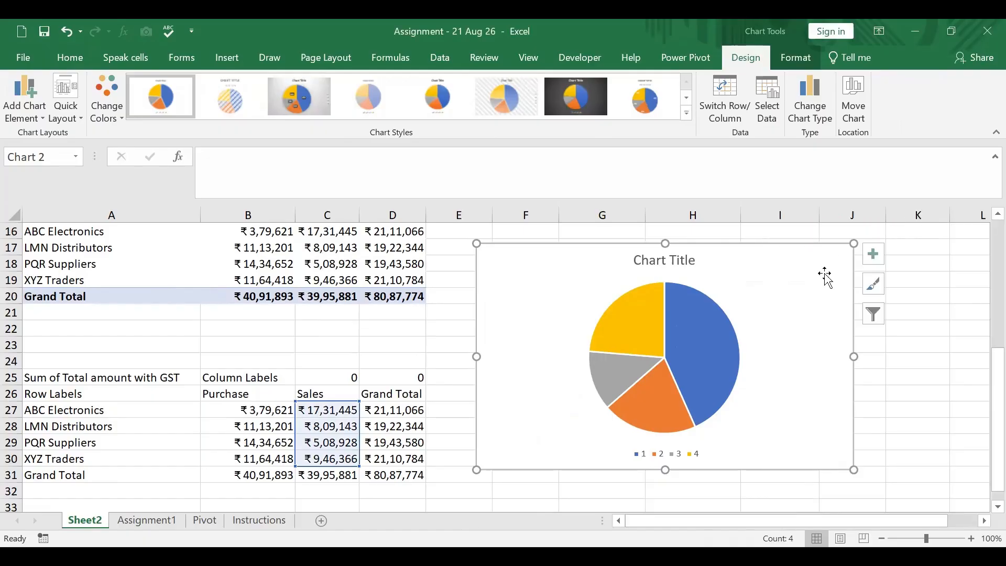
pyautogui.press('Delete')
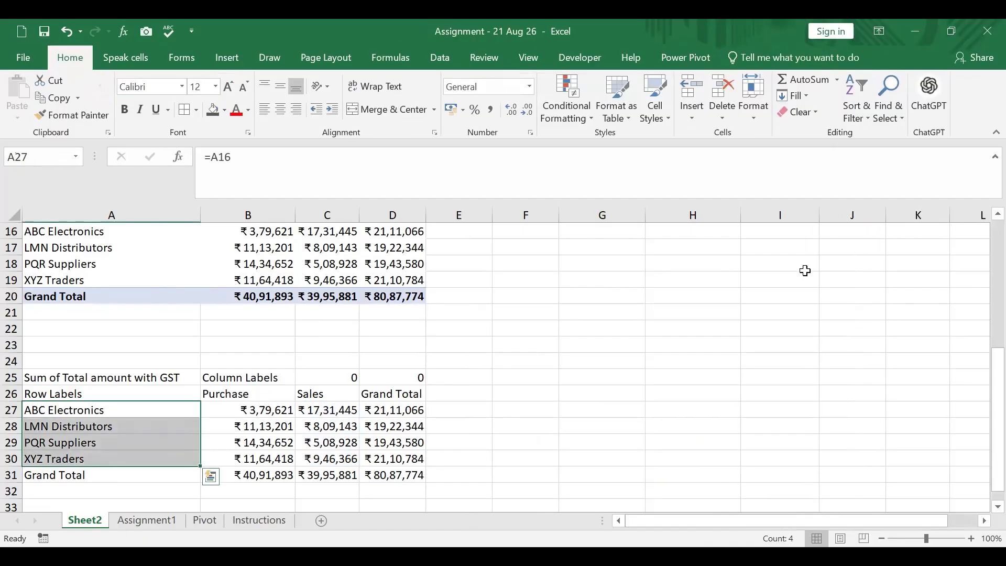
# Insert a 2-D pie chart from the customer names in A27:A30 and the Sales amounts in C27:C30
pyautogui.click(611, 401)
pyautogui.moveTo(128, 414); pyautogui.dragTo(128, 456)
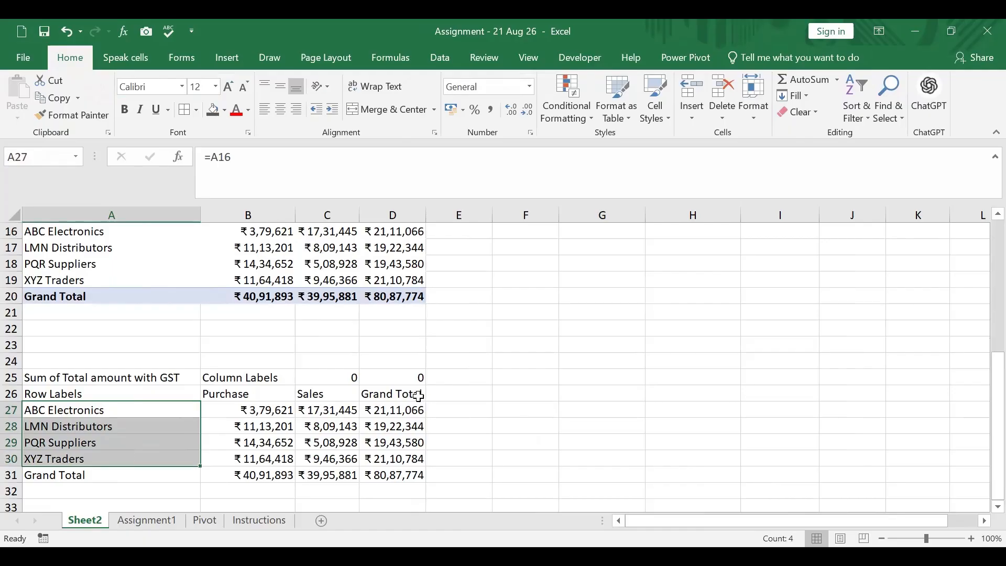
pyautogui.keyDown('ctrl'); pyautogui.moveTo(342, 409); pyautogui.dragTo(324, 459); pyautogui.keyUp('ctrl')
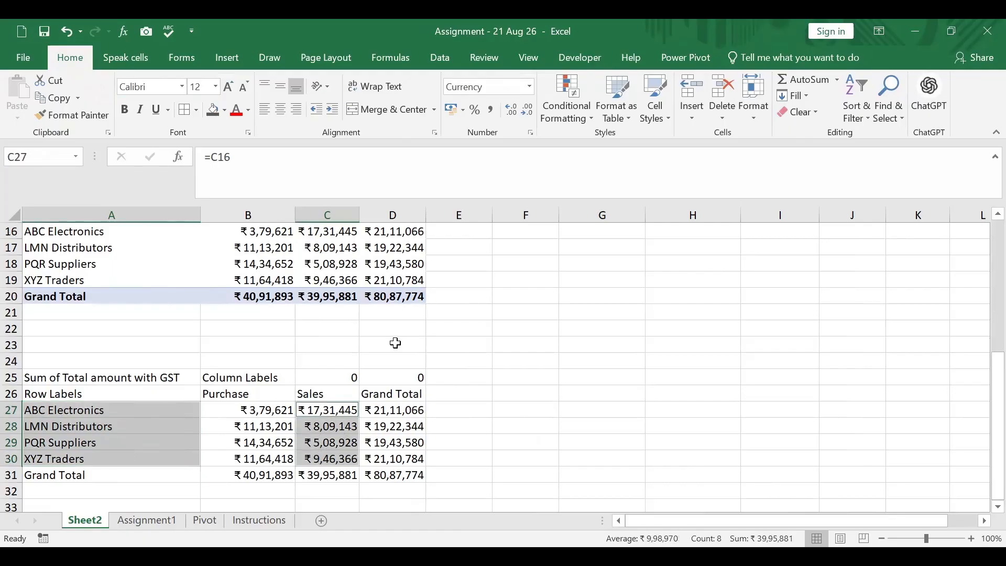
pyautogui.click(229, 60)
pyautogui.click(481, 113)
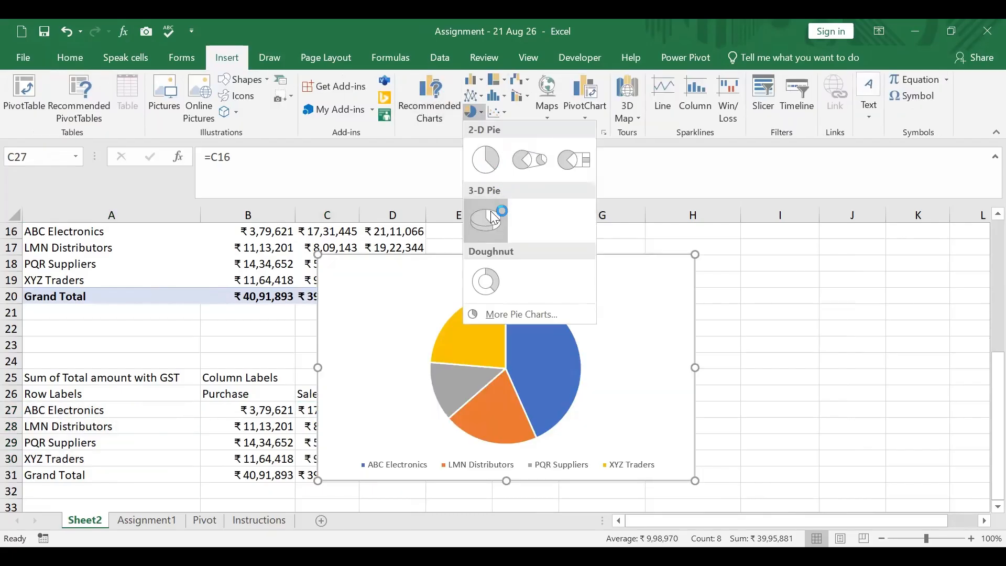
pyautogui.click(498, 167)
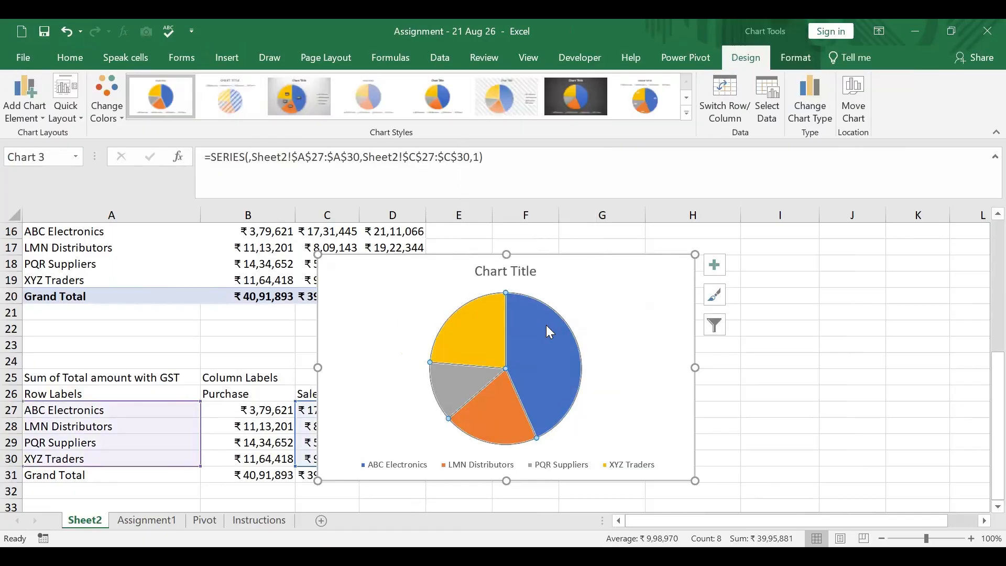
# Add data labels to the new pie chart's slices and include the Category Name alongside the Value
pyautogui.rightClick(548, 327)
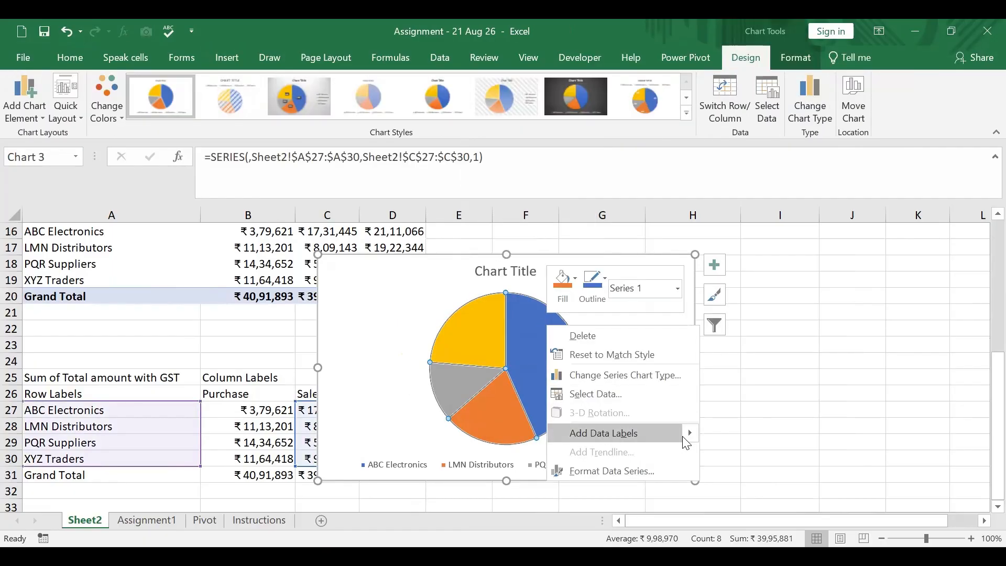
pyautogui.moveTo(693, 433)
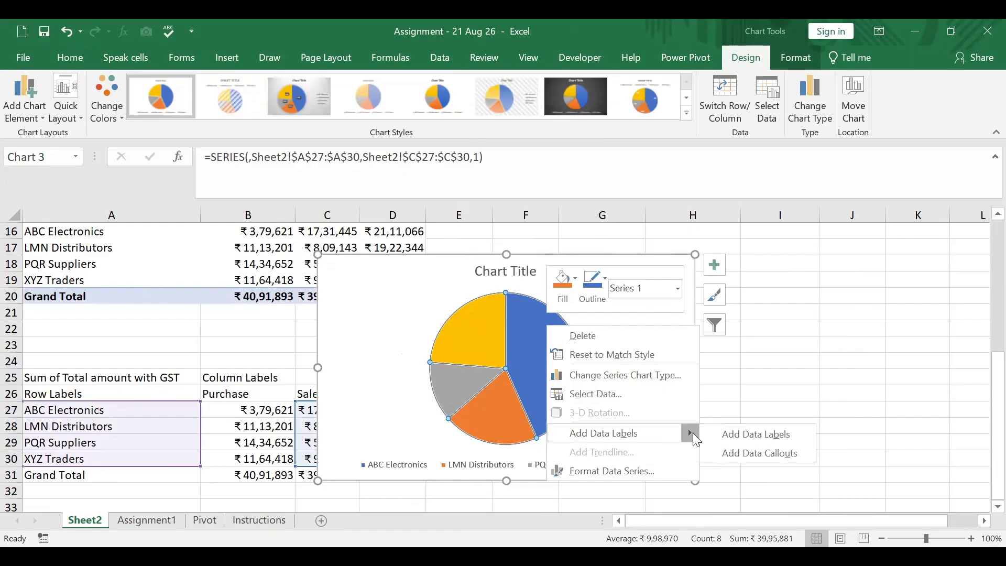
pyautogui.click(746, 437)
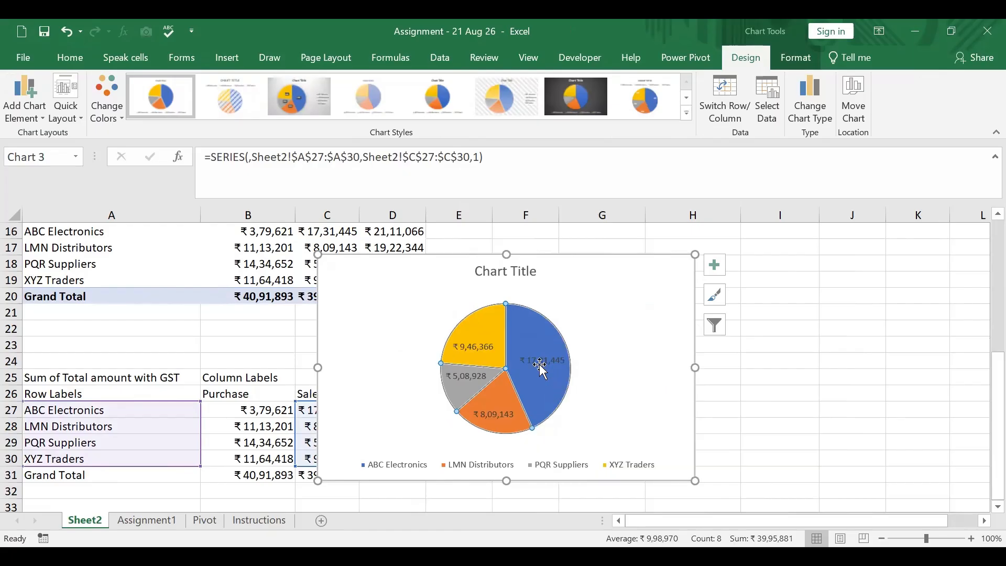
pyautogui.rightClick(523, 357)
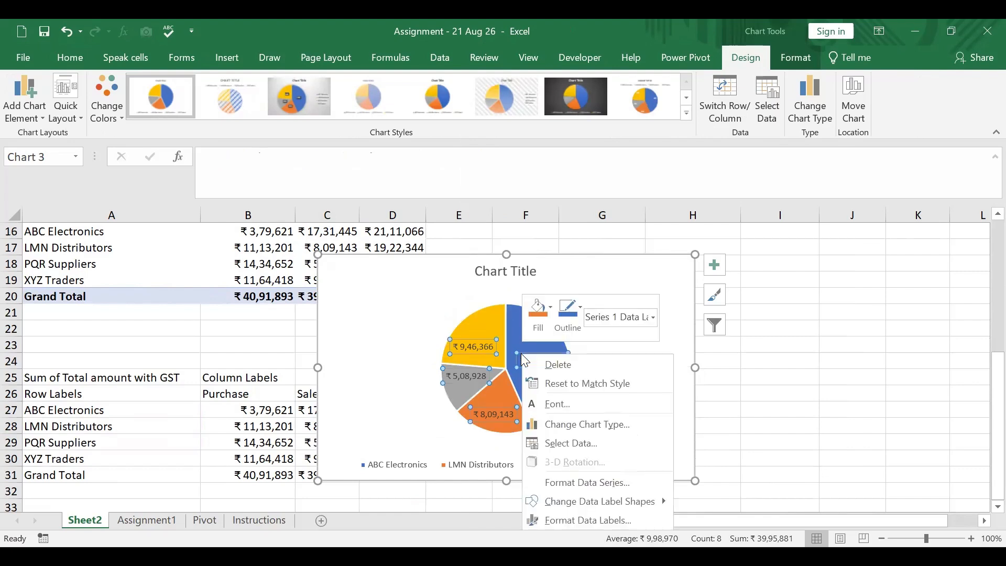
pyautogui.click(588, 521)
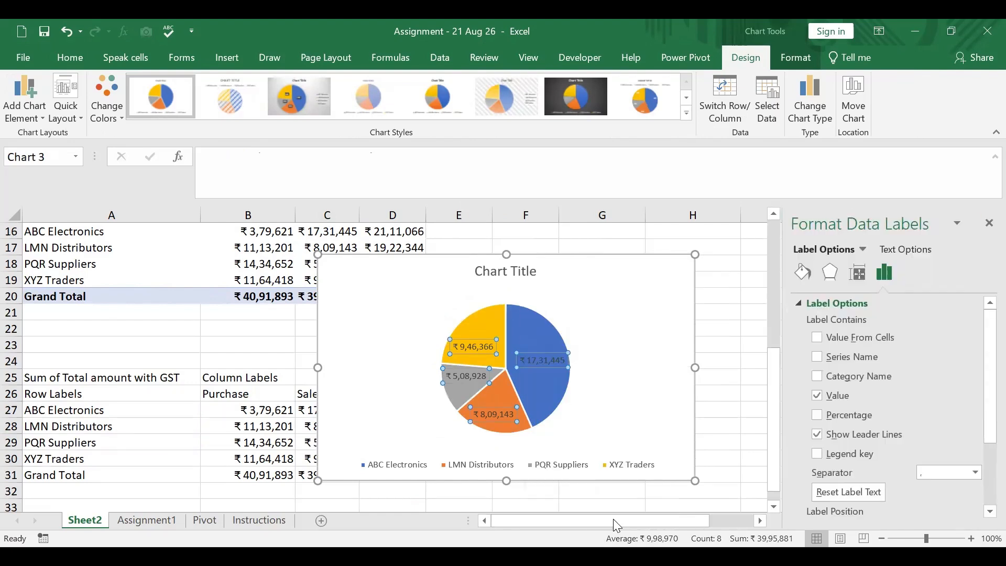
pyautogui.click(819, 358)
pyautogui.click(821, 377)
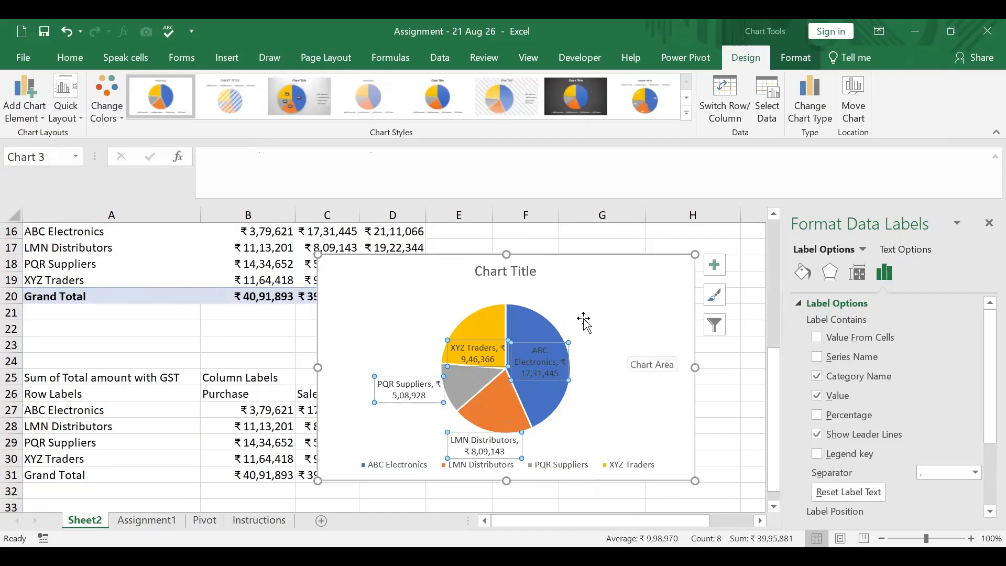
# Move the pie chart clear of the linked table so it starts at column H, and close the chart formatting options
pyautogui.moveTo(638, 273); pyautogui.dragTo(708, 272)
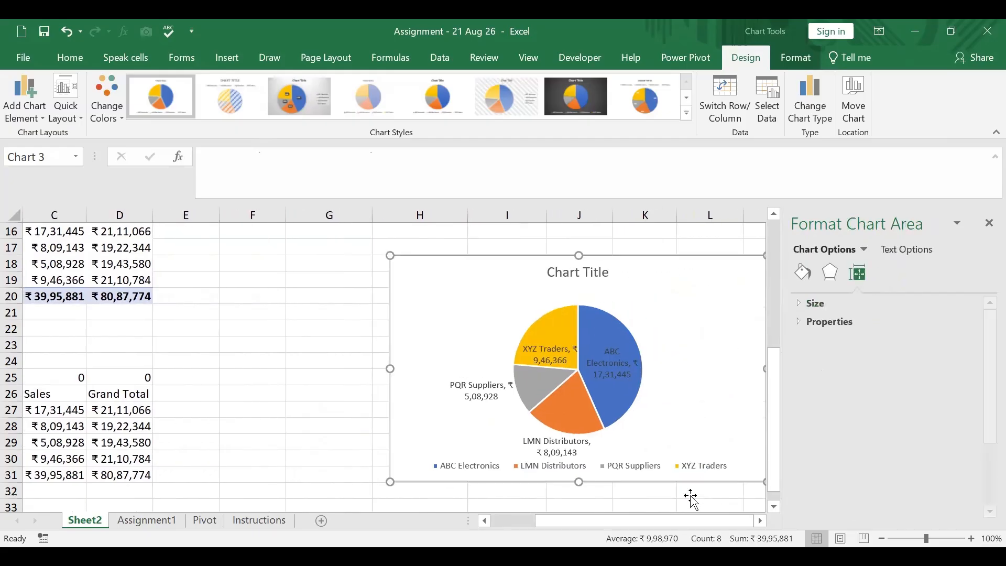
pyautogui.hscroll(-2, 148, 455)
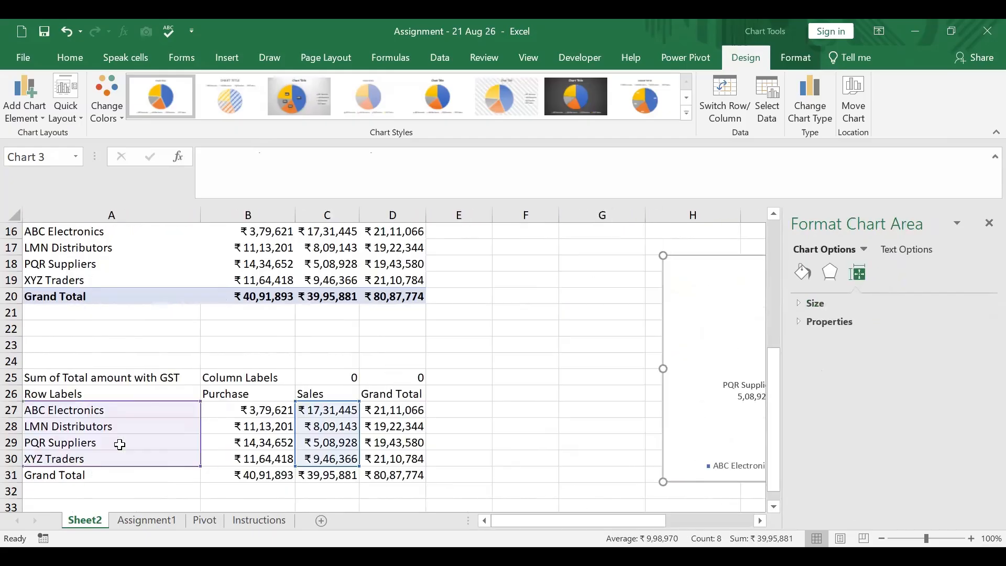
pyautogui.click(988, 226)
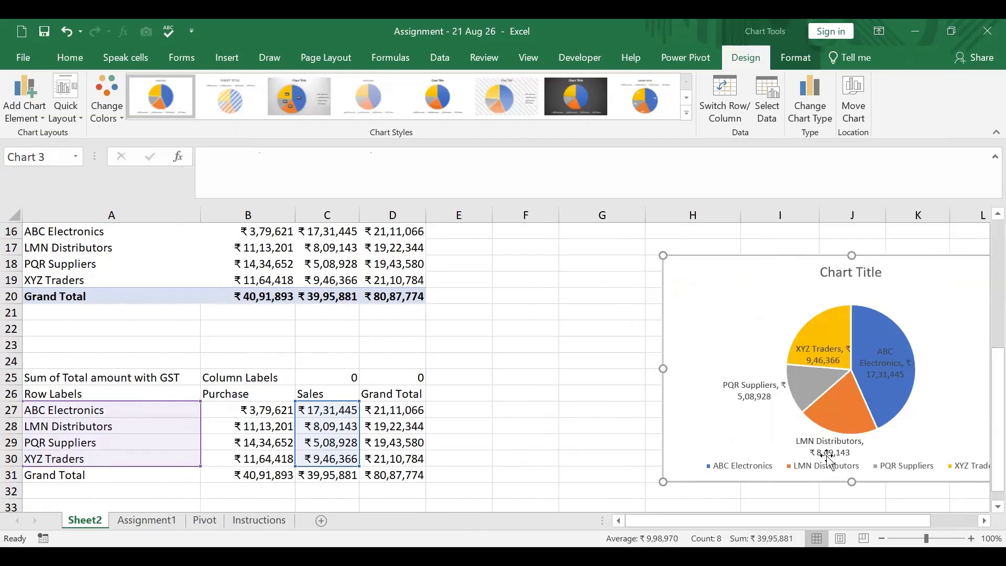
pyautogui.moveTo(888, 382)
pyautogui.click(478, 379)
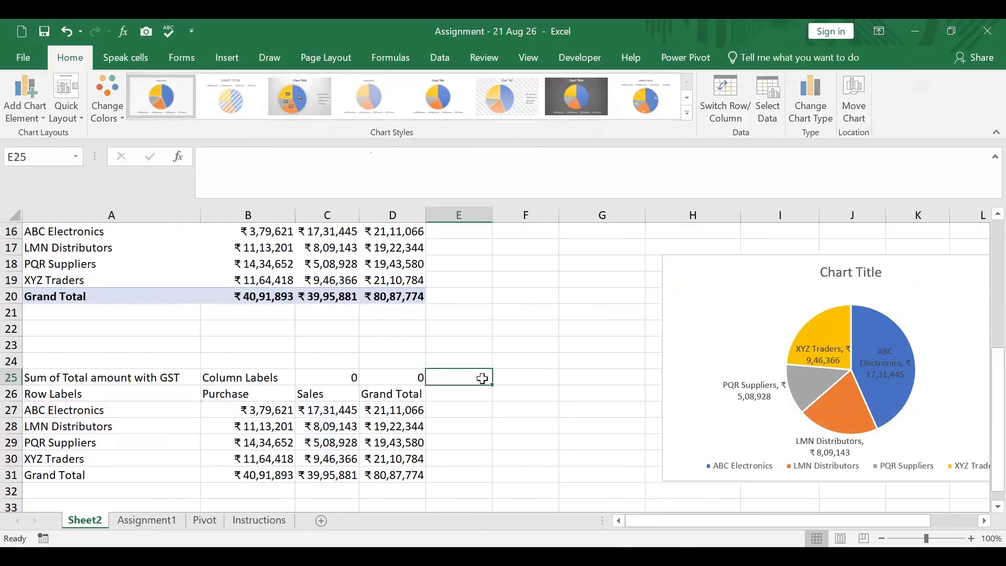